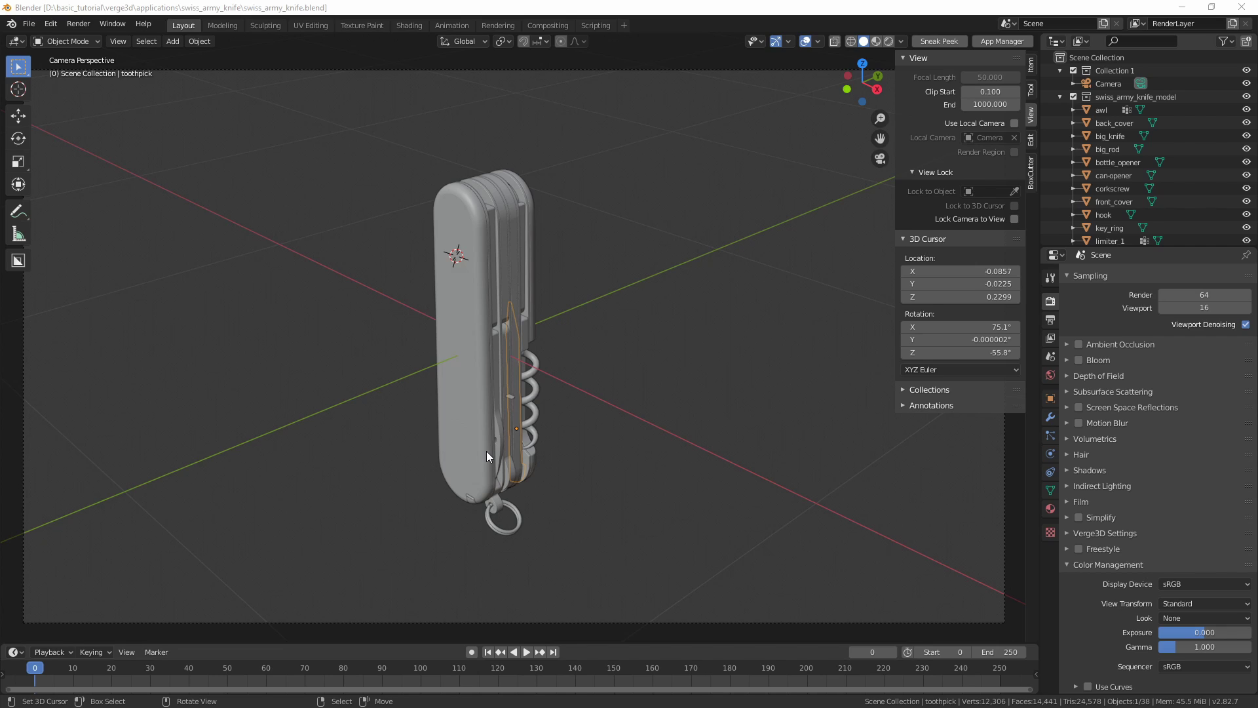
Show the viewport in rendered shading, deselect everything and examine the knife against the environment from several angles
middle_click_drag(317, 284, 381, 279)
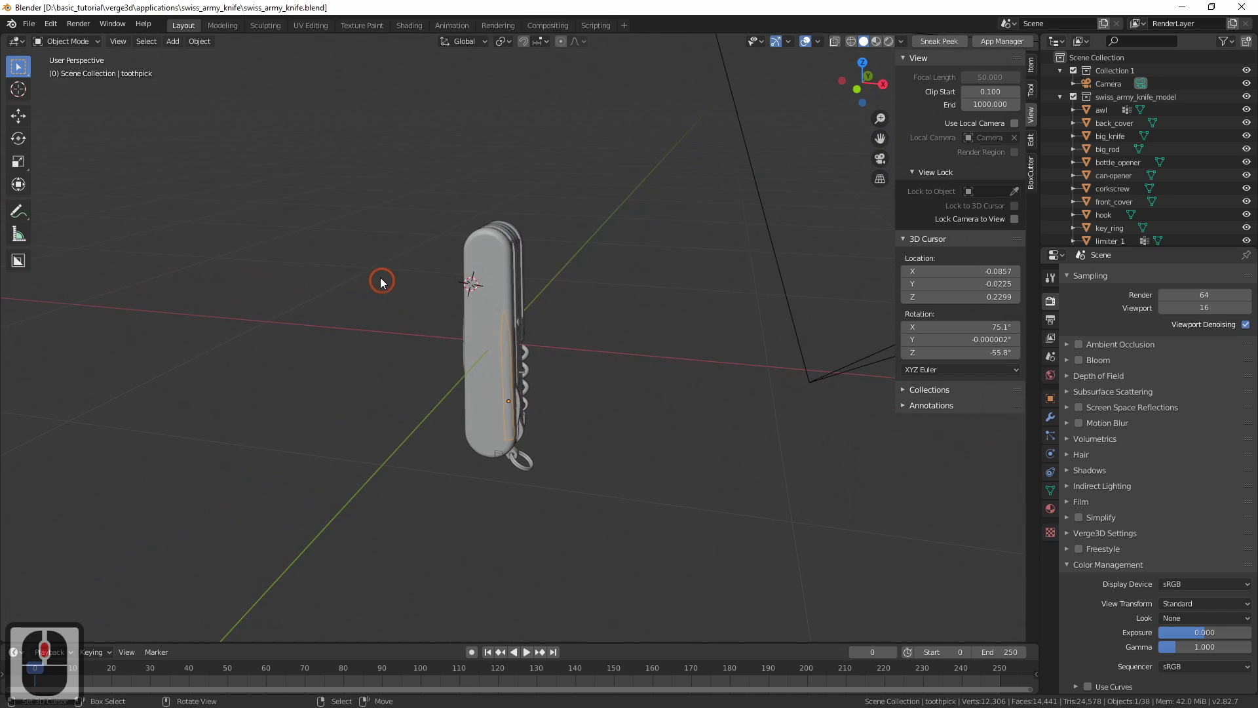
left_click(889, 40)
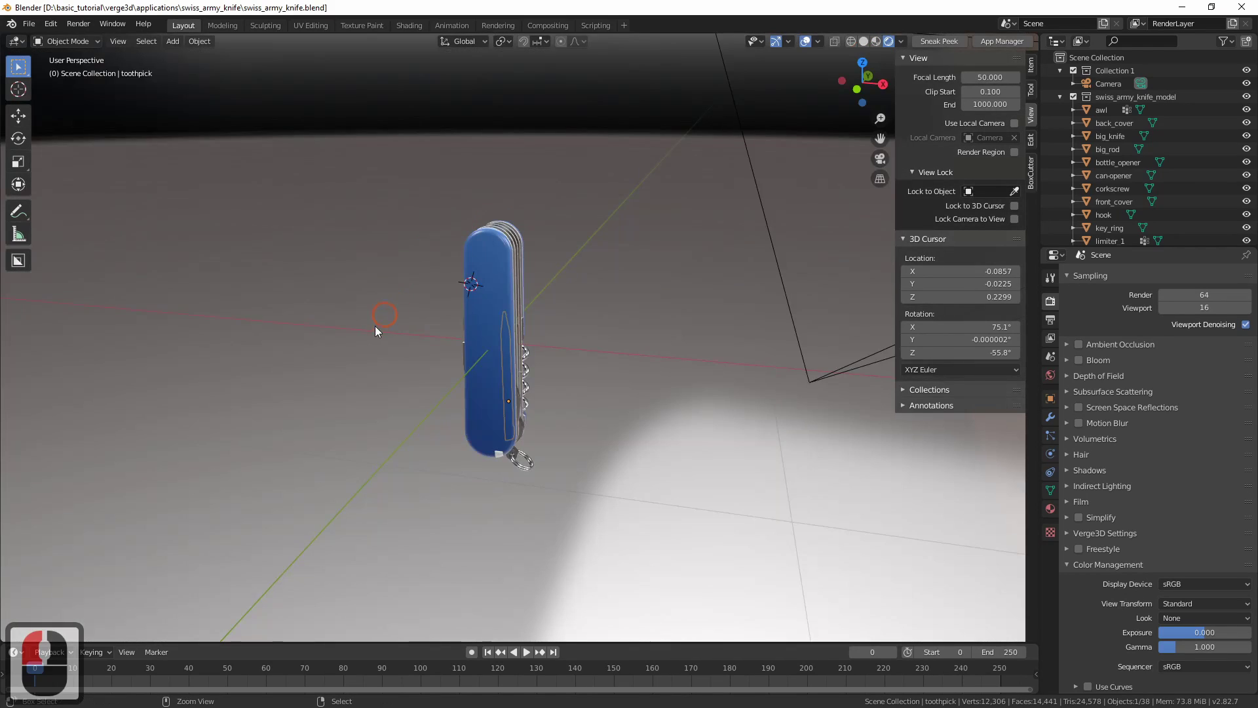
mouse_move(374, 325)
middle_mouse_down("ctrl")
mouse_move(356, 297)
mouse_move(457, 280)
middle_mouse_up("ctrl")
middle_click_drag(363, 280, 494, 293)
middle_click_drag(394, 300, 392, 316)
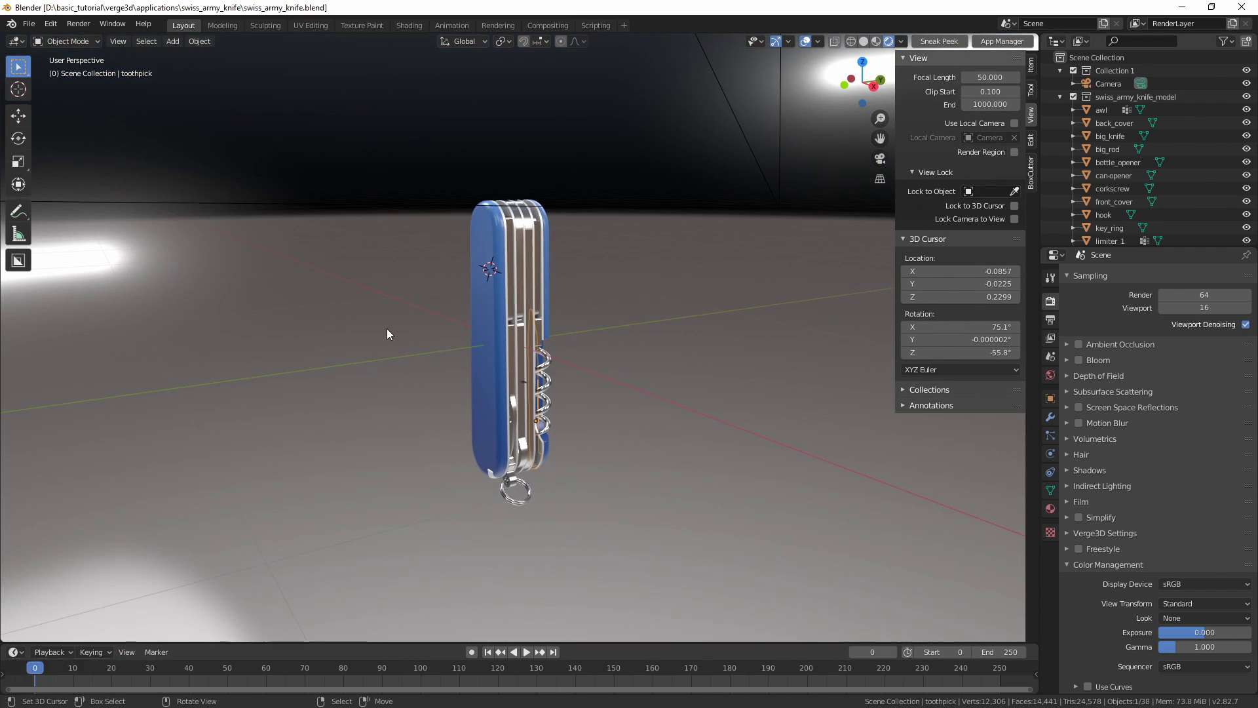
mouse_move(406, 328)
middle_mouse_down()
mouse_move(340, 340)
mouse_move(398, 312)
middle_mouse_up()
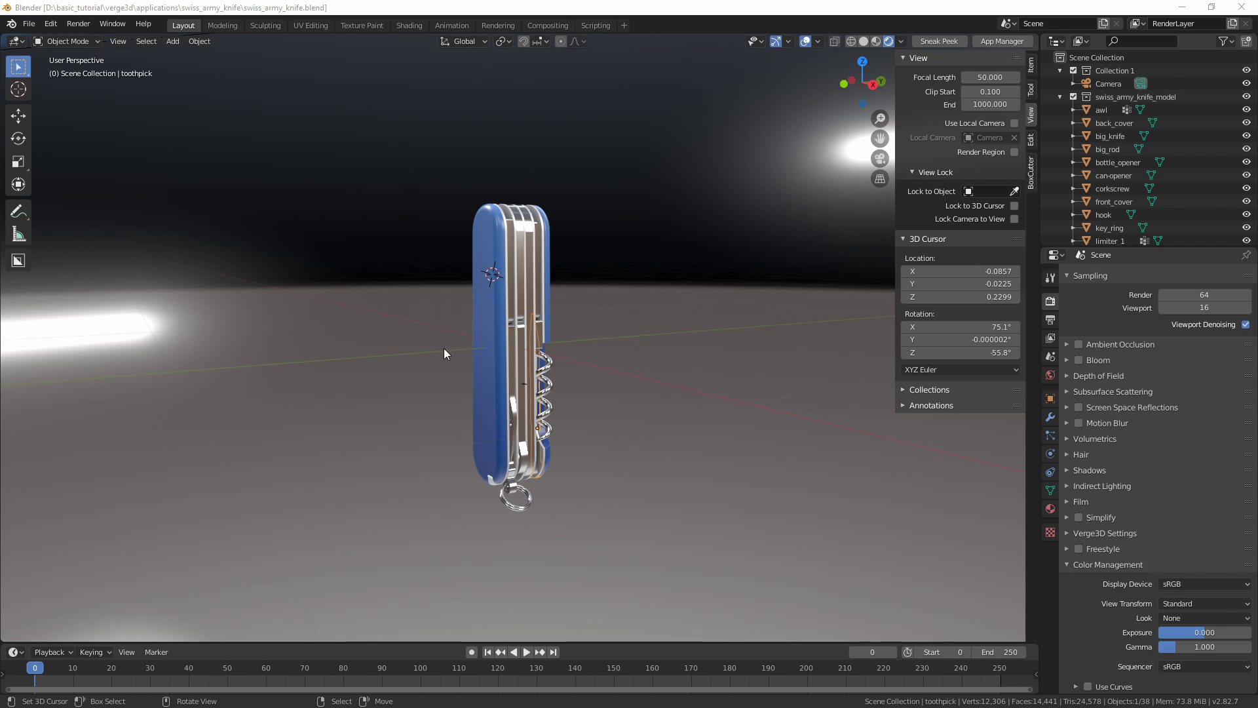
middle_click_drag(443, 348, 491, 298)
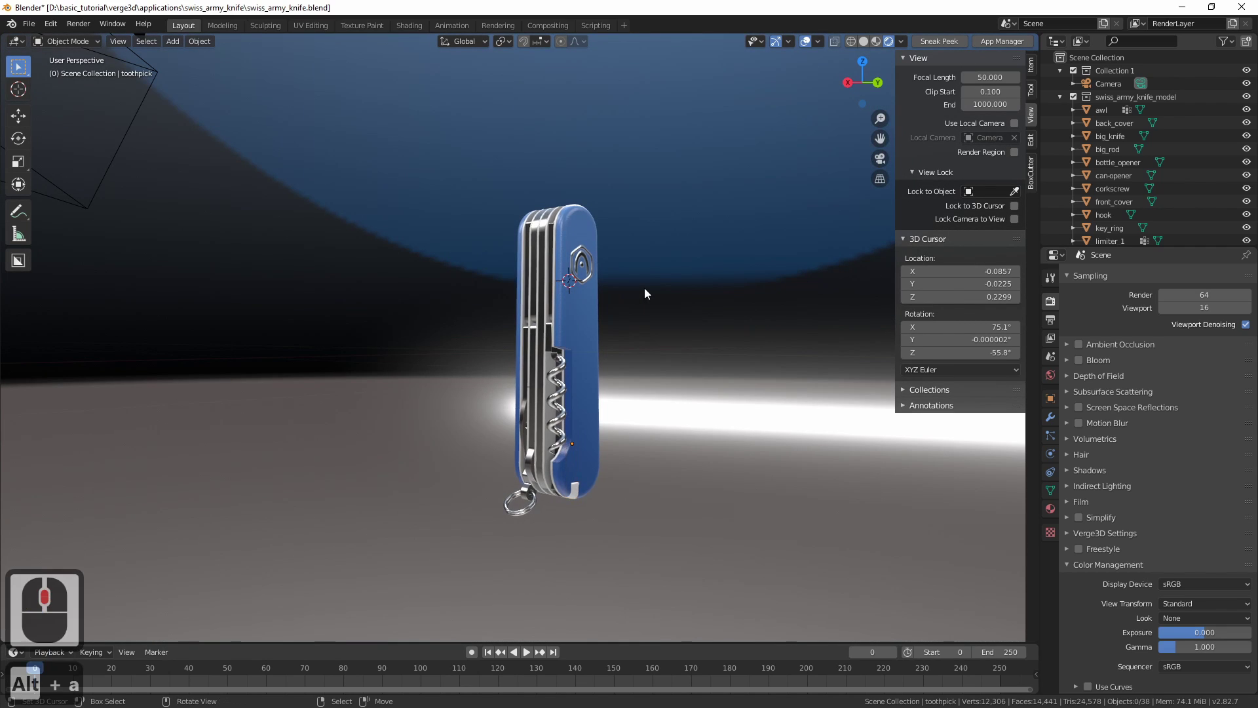
middle_click_drag(674, 299, 654, 305, "alt")
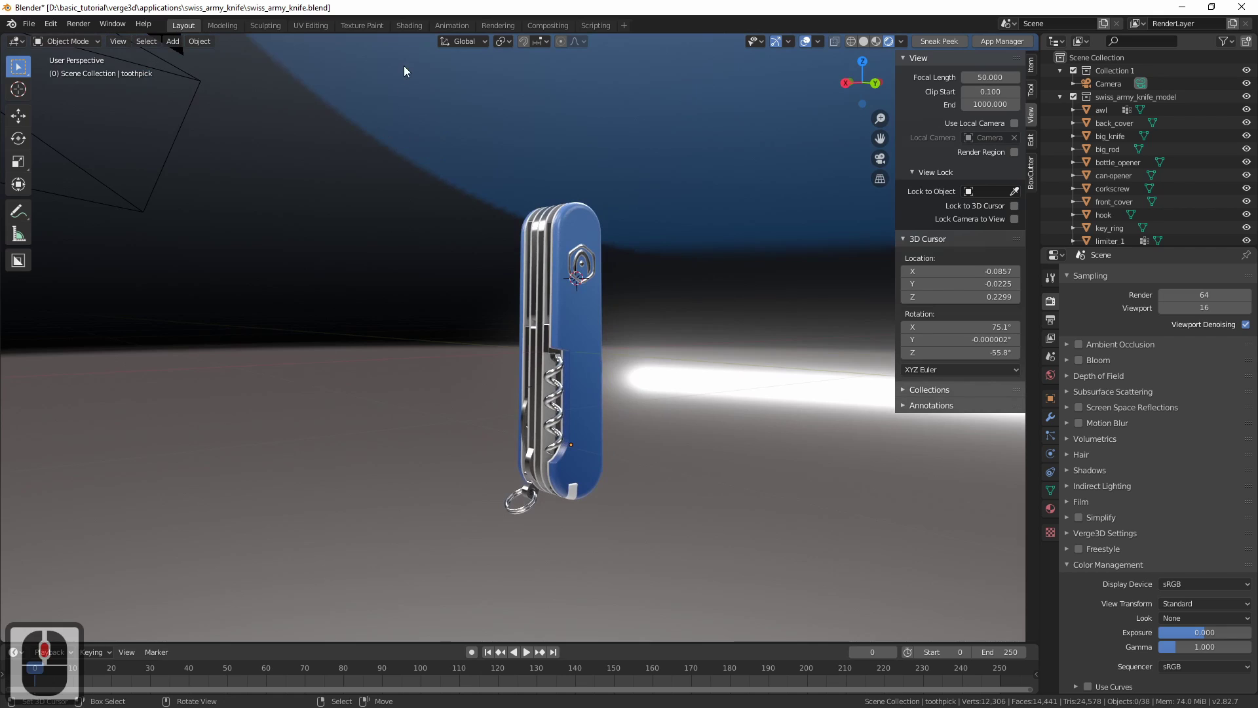
Display the World node tree in the Shading workspace and preview the knife with rendered shading
left_click(407, 27)
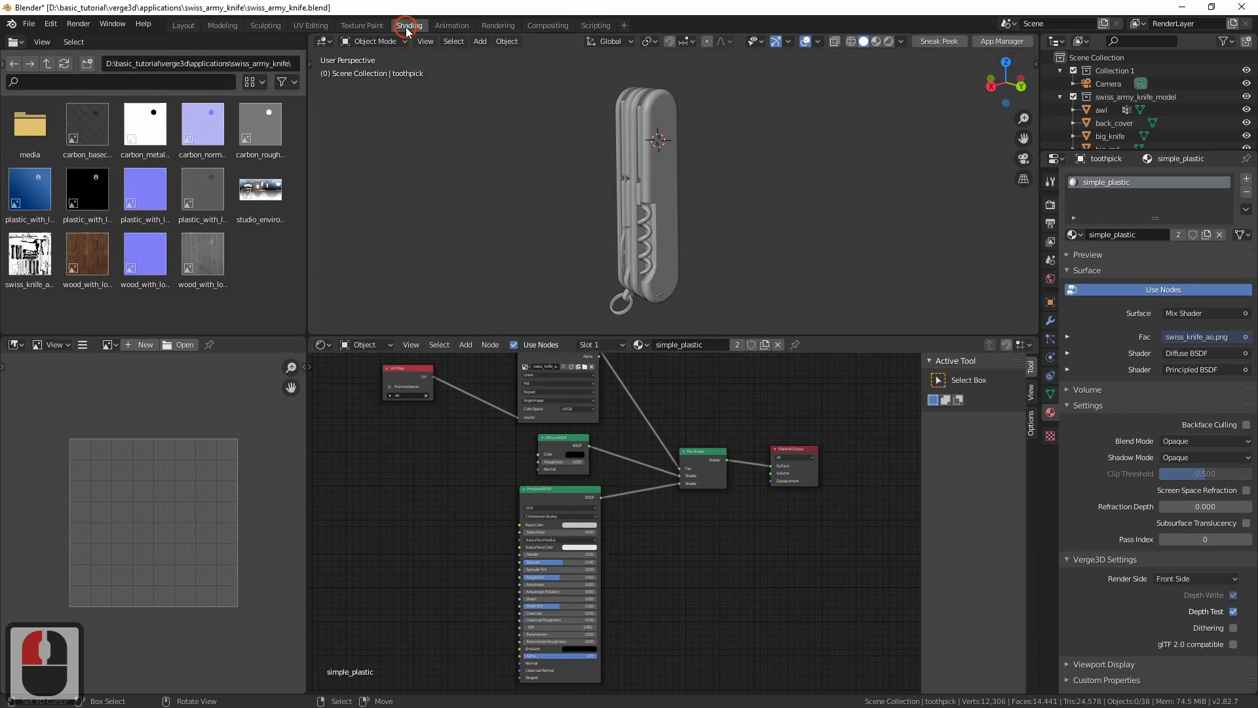
left_click(377, 344)
left_click(366, 374)
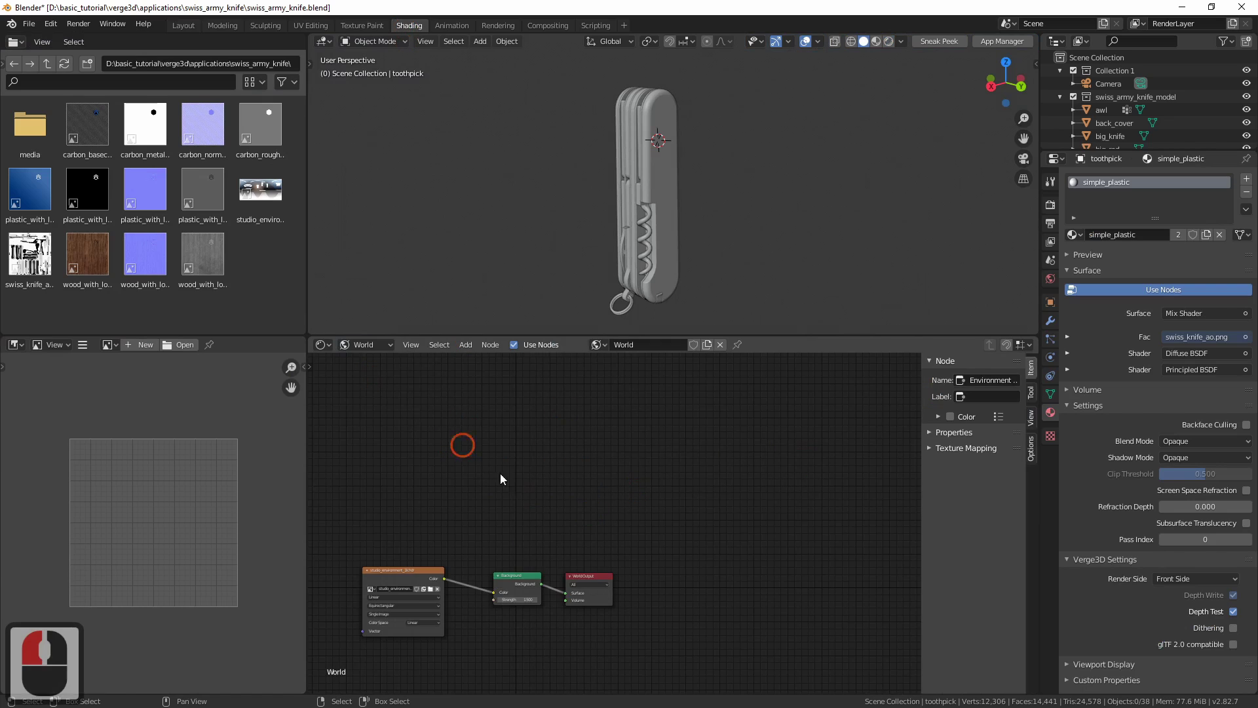
left_click(890, 41)
scroll(557, 465, "up", 4)
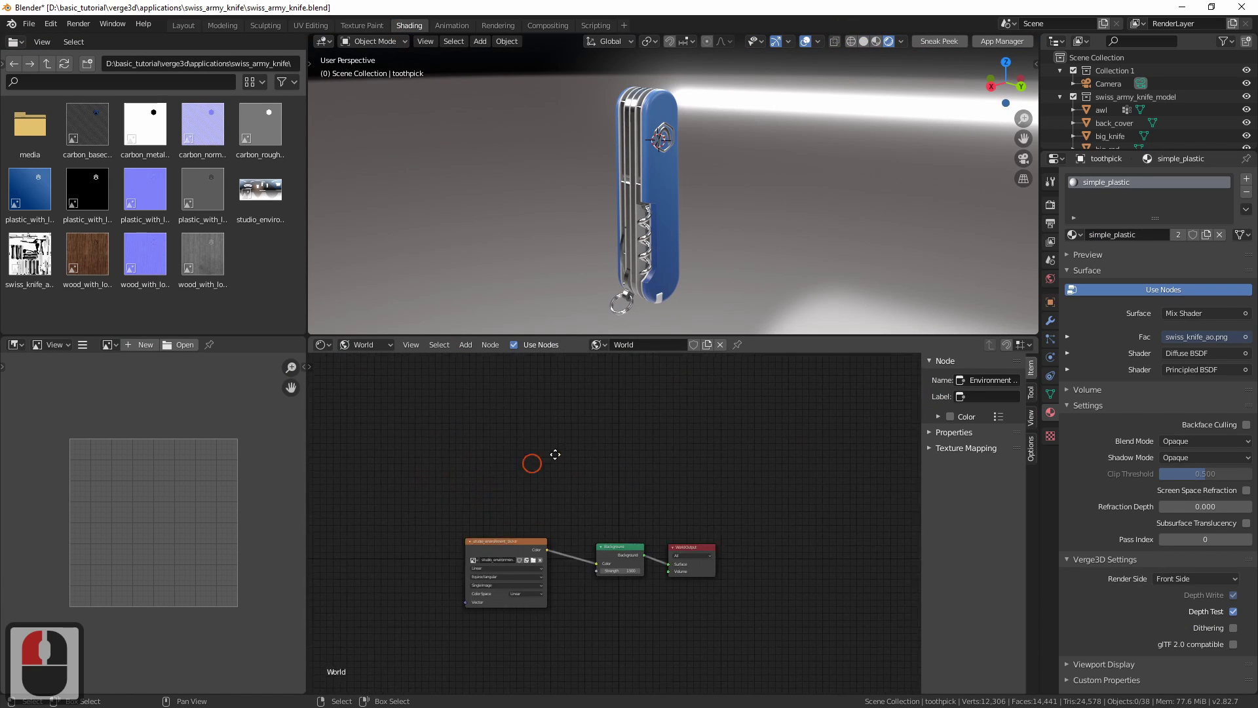
Add a Light Path node above the studio_environment_1k.hdr texture node in the World node tree
middle_click_drag(605, 486, 606, 565)
key("shift+a")
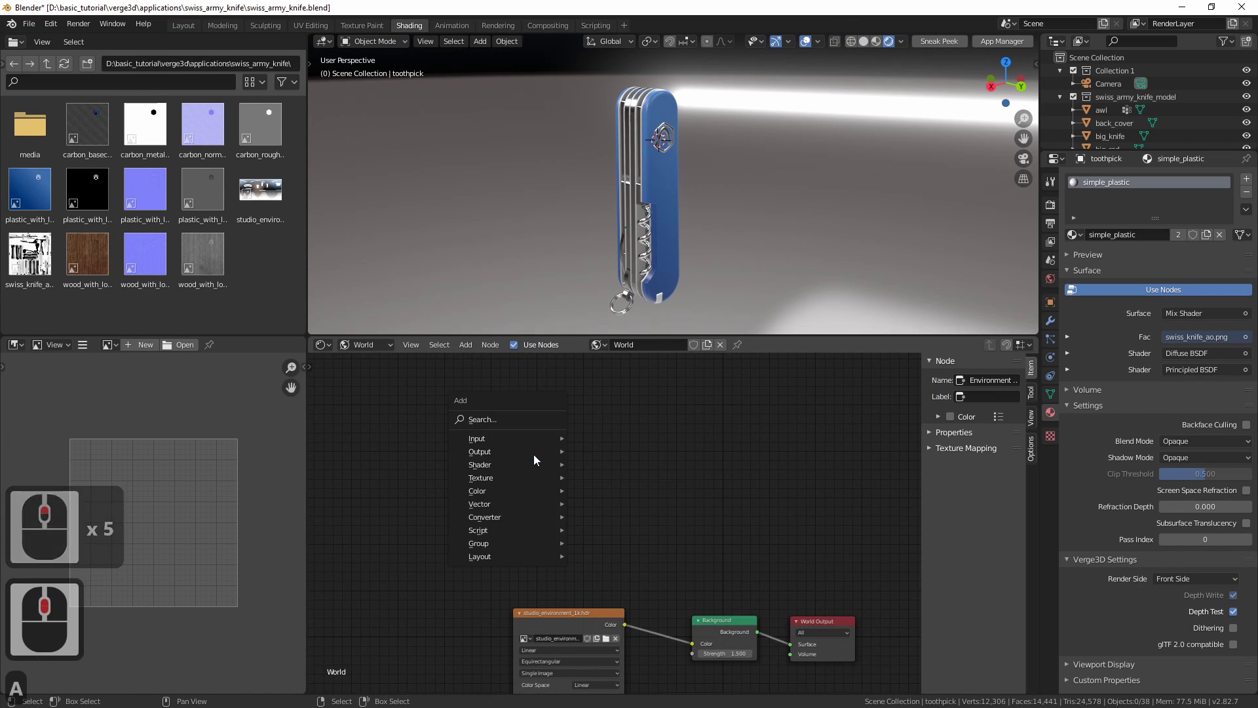
mouse_move(528, 443)
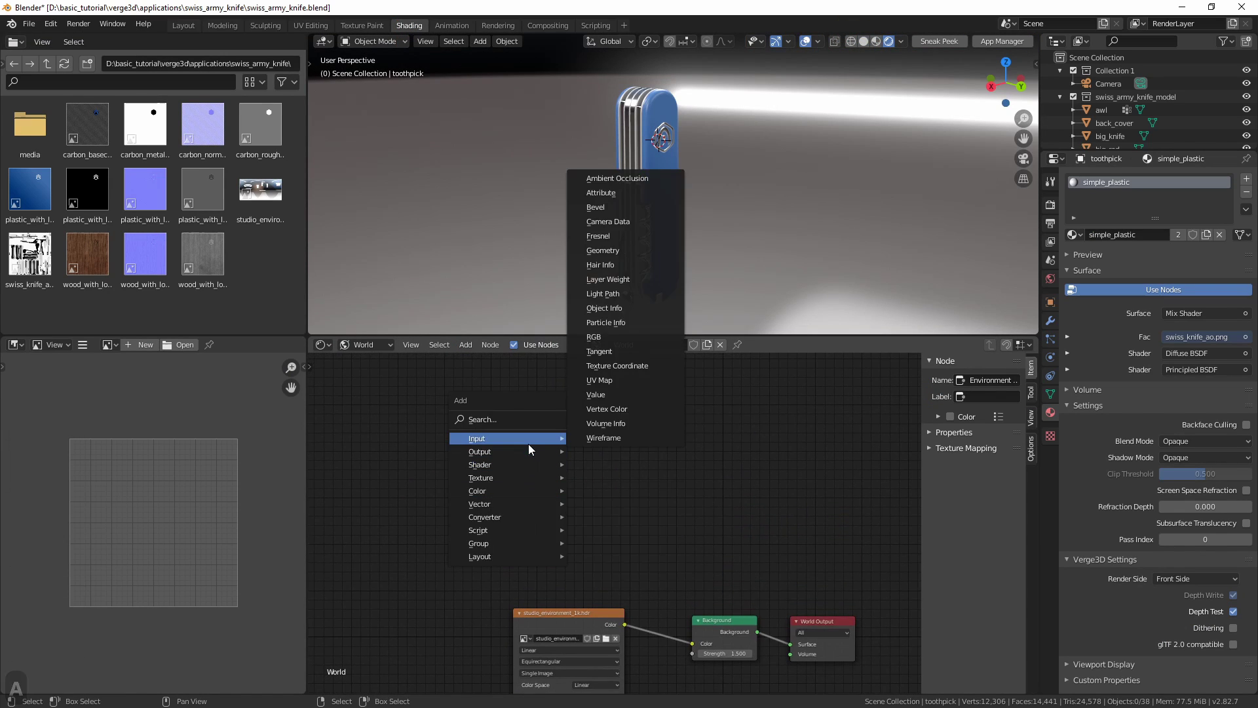
left_click(624, 295)
left_click(507, 390)
middle_click_drag(647, 542, 602, 507)
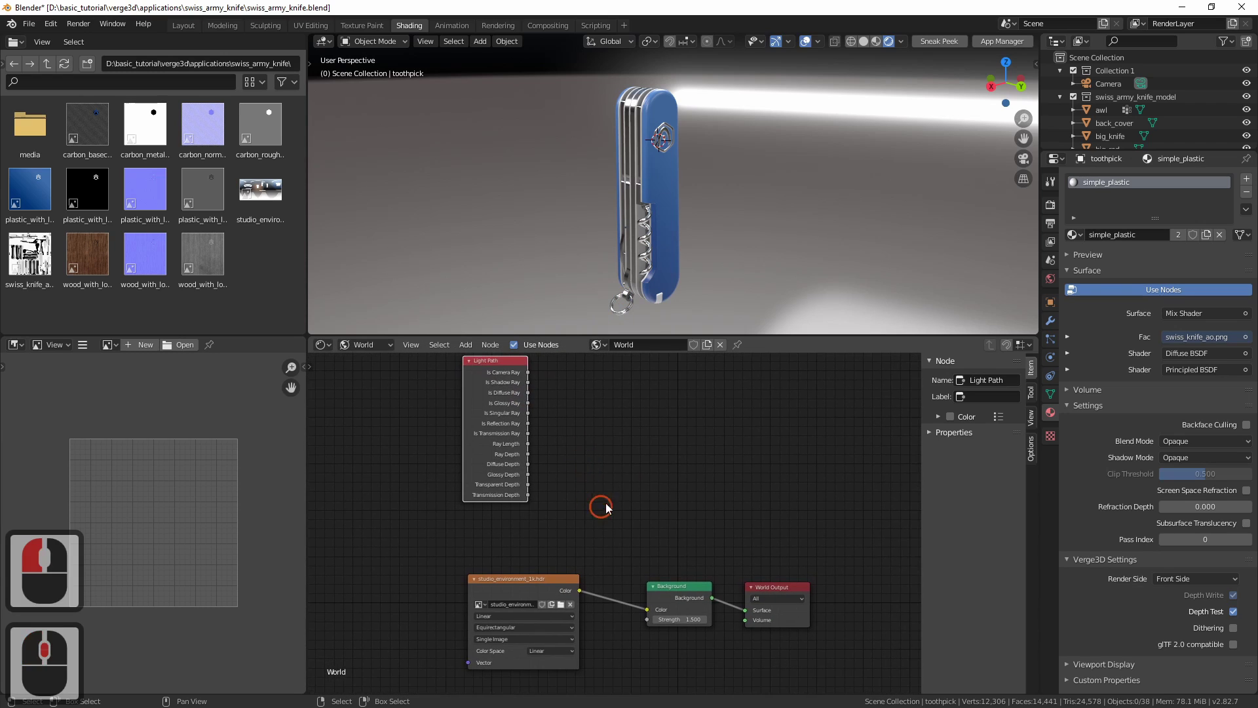
Add a MixRGB node beside the Light Path node and feed its Fac from Is Camera Ray
key("shift+a")
mouse_move(613, 531)
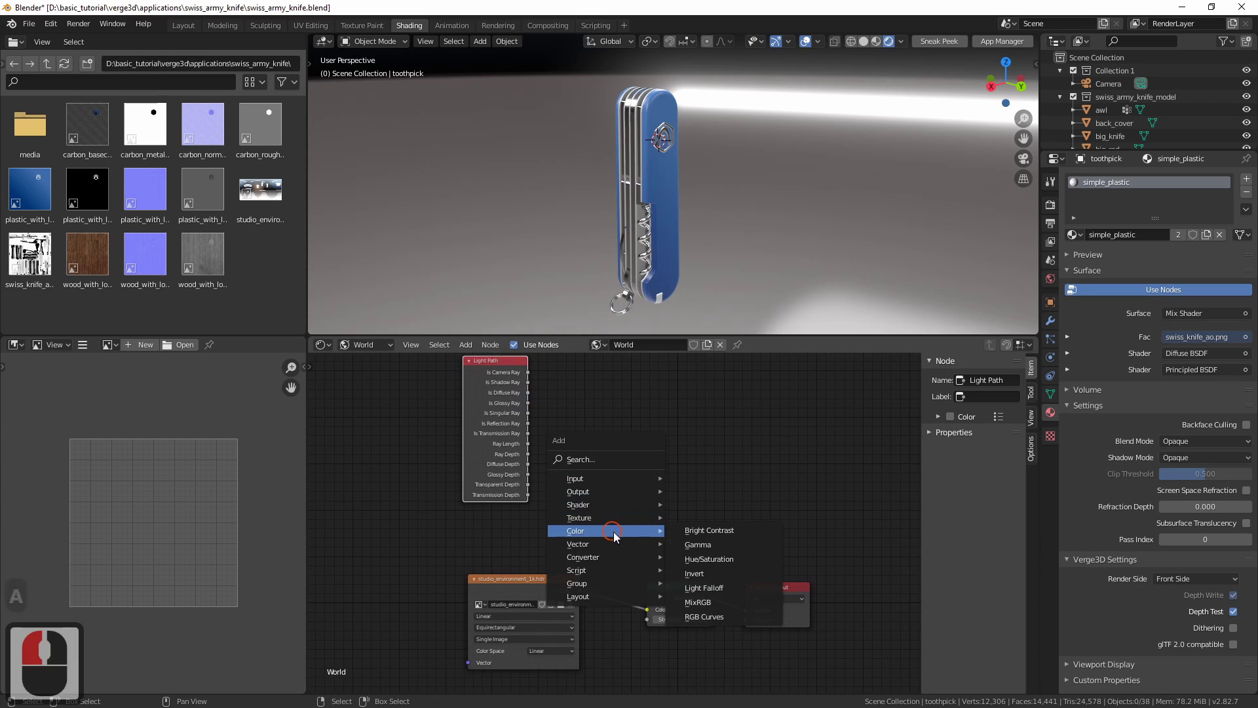
left_click(701, 601)
left_click(648, 449)
left_click(612, 427)
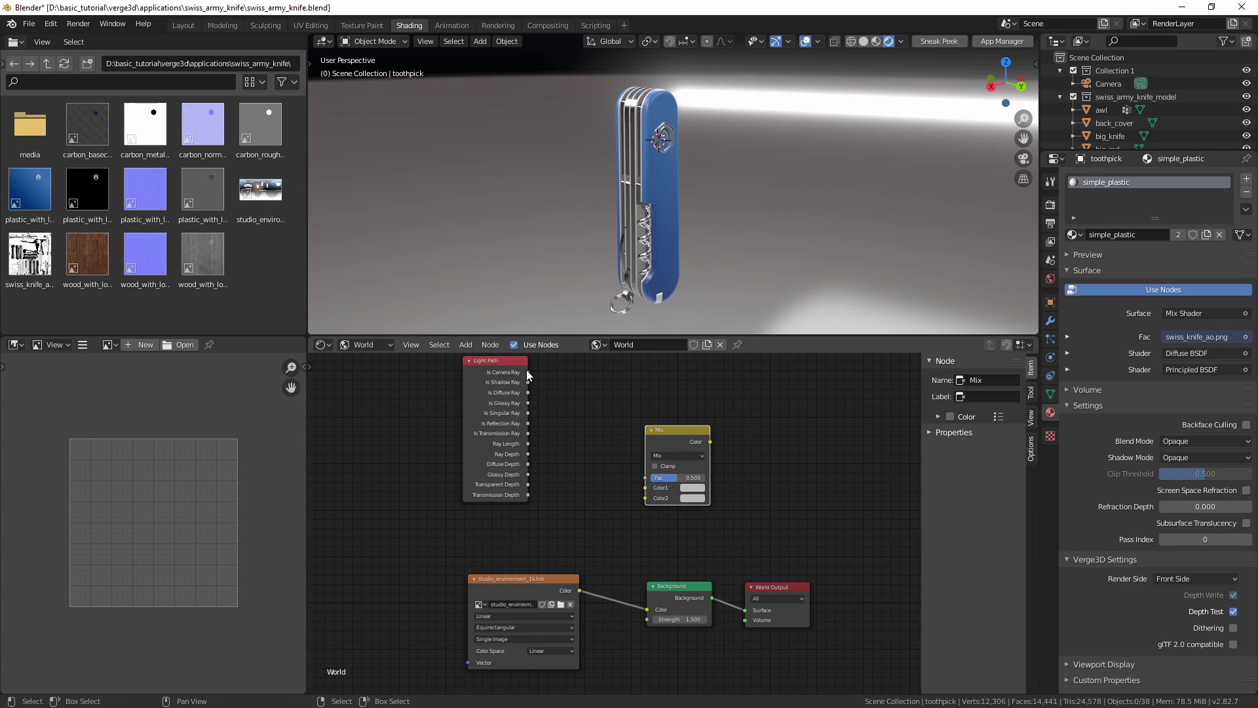
left_click_drag(529, 373, 642, 477)
left_click(686, 430)
key("g")
left_click(650, 428)
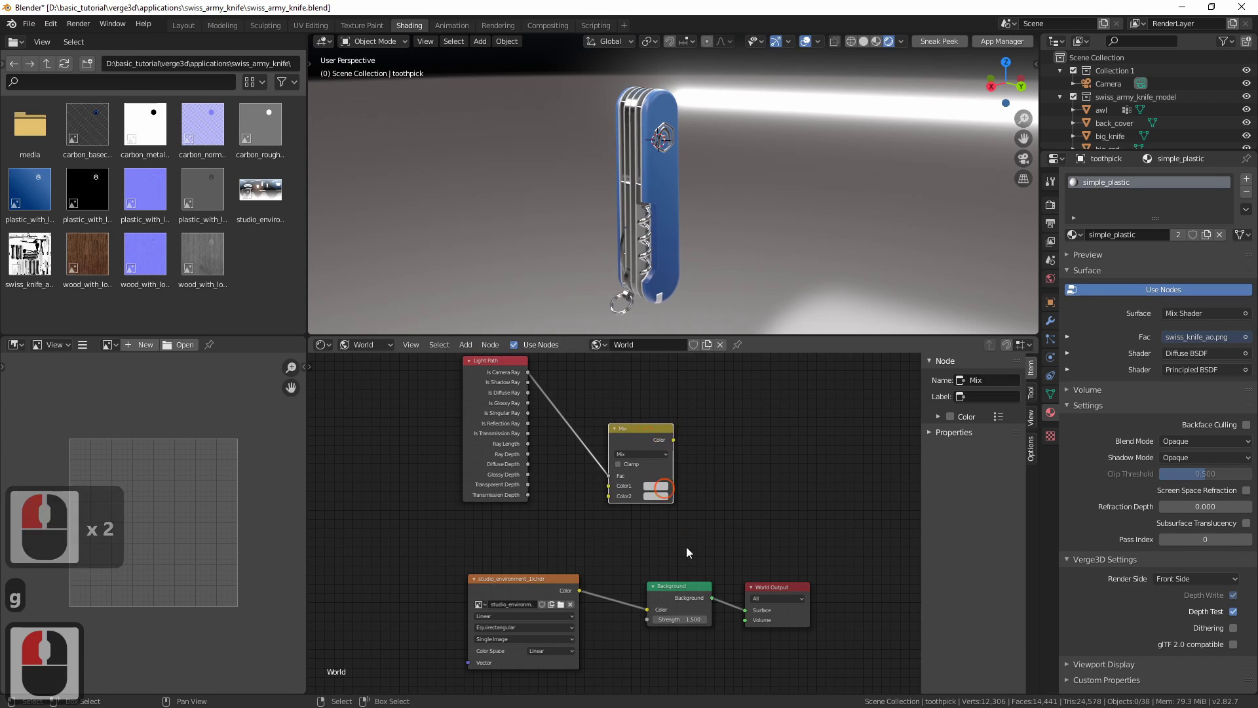
Move the Background and World Output nodes further along, and connect the Mix node's Color output to the Background color
left_click(681, 588)
left_click(778, 592, "shift")
key("g")
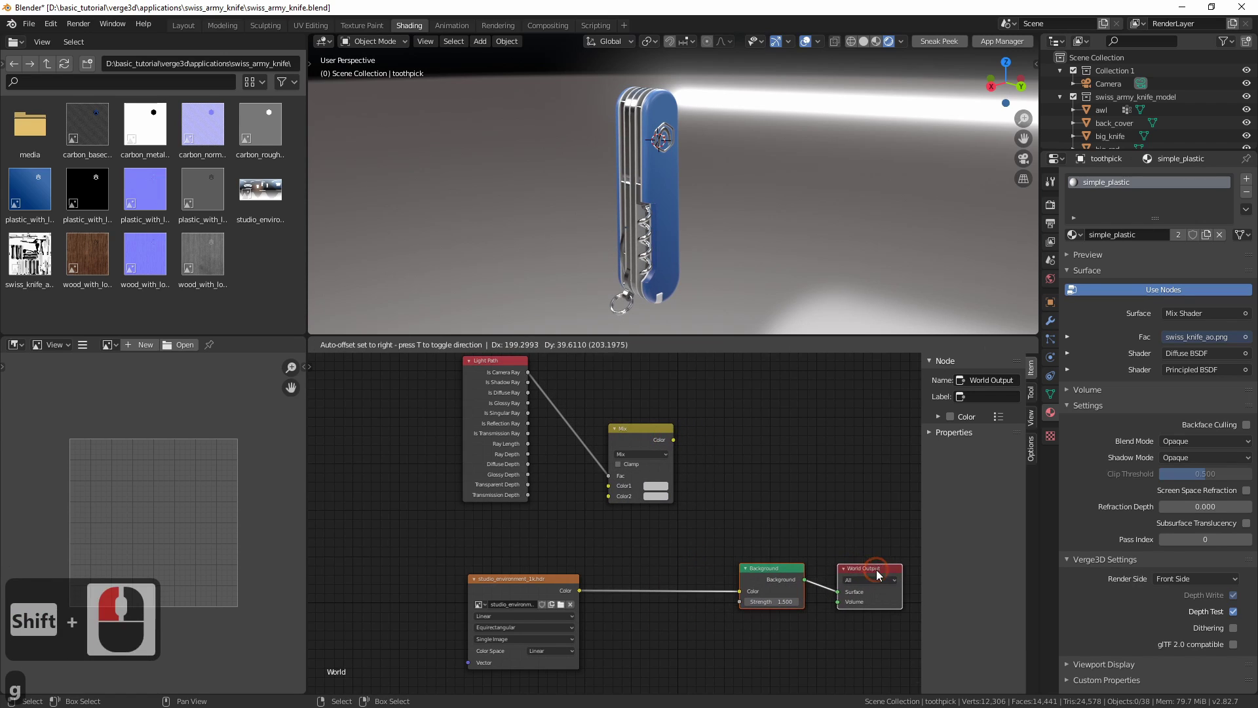
left_click(878, 574)
left_click_drag(673, 440, 739, 591)
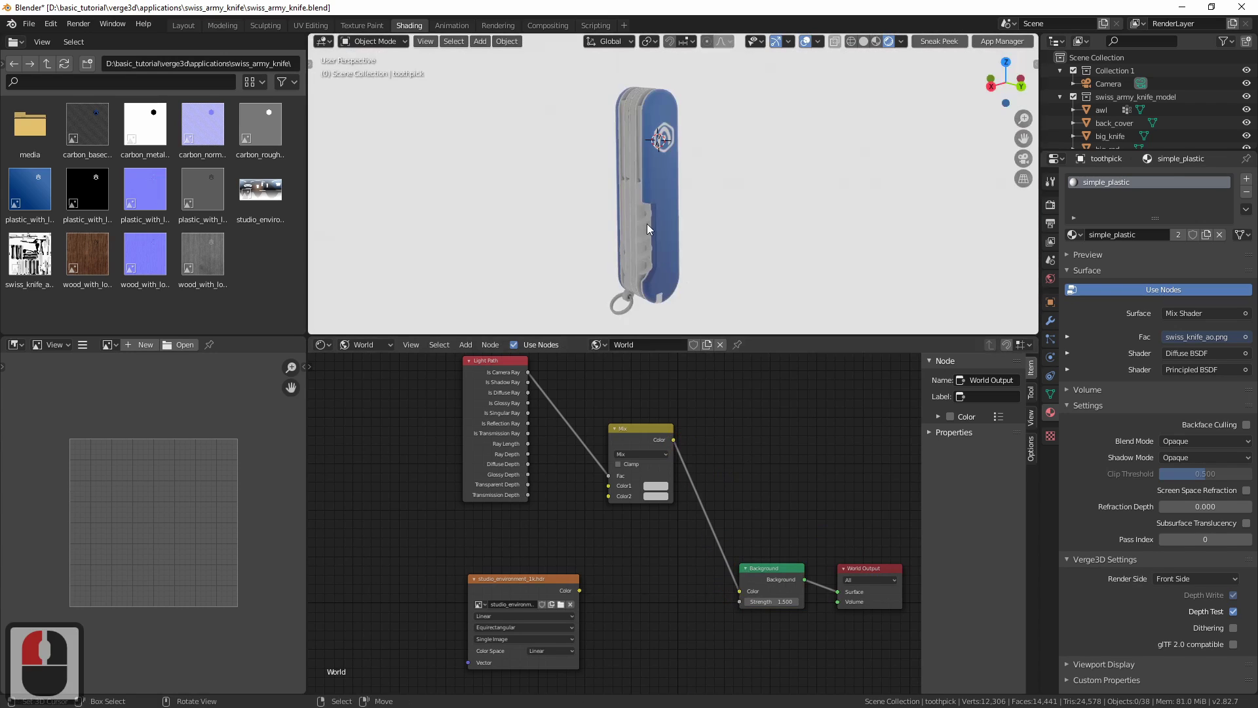
middle_click_drag(604, 237, 590, 227)
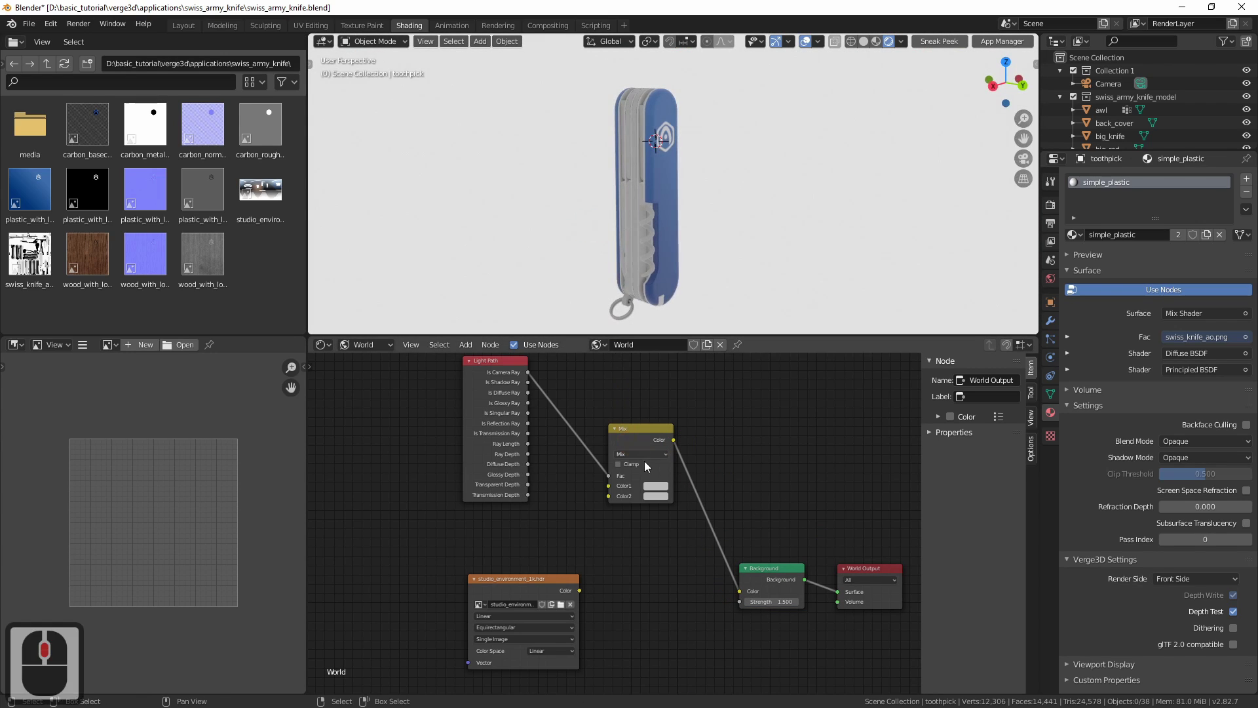
Set the Mix node's Color1 to red and check its effect on the knife
left_click(656, 486)
left_click(682, 401)
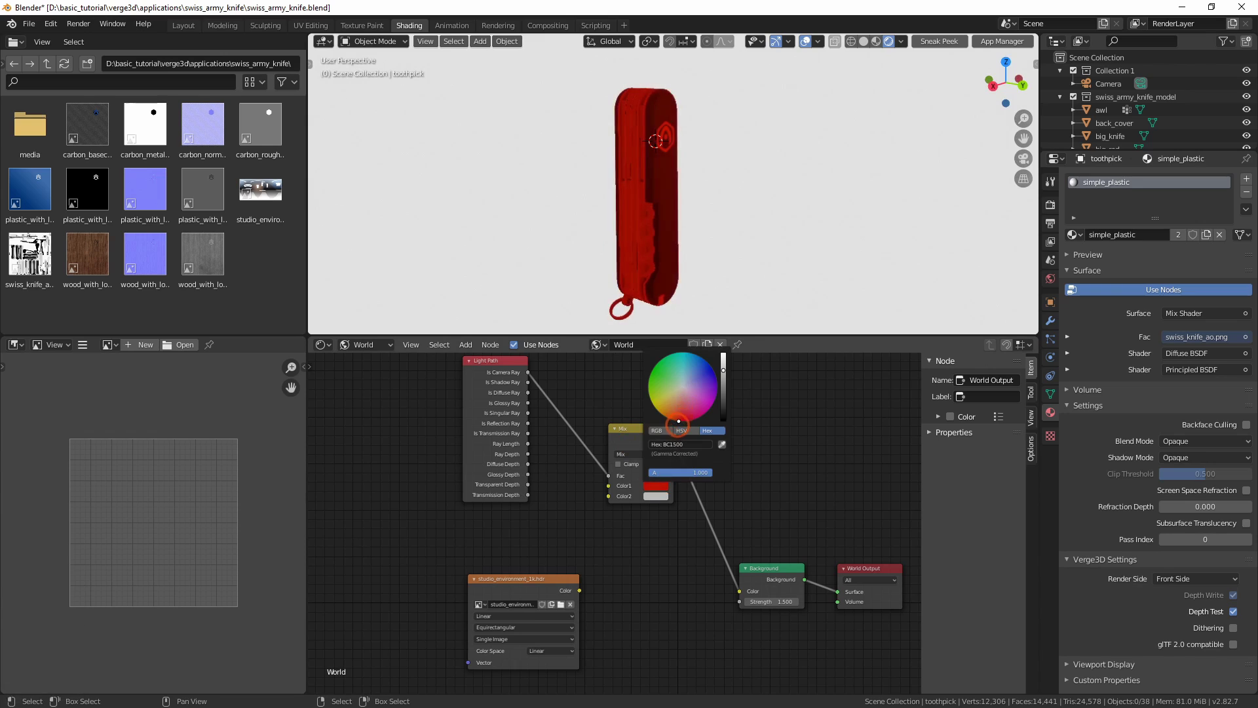
left_click_drag(649, 451, 665, 453)
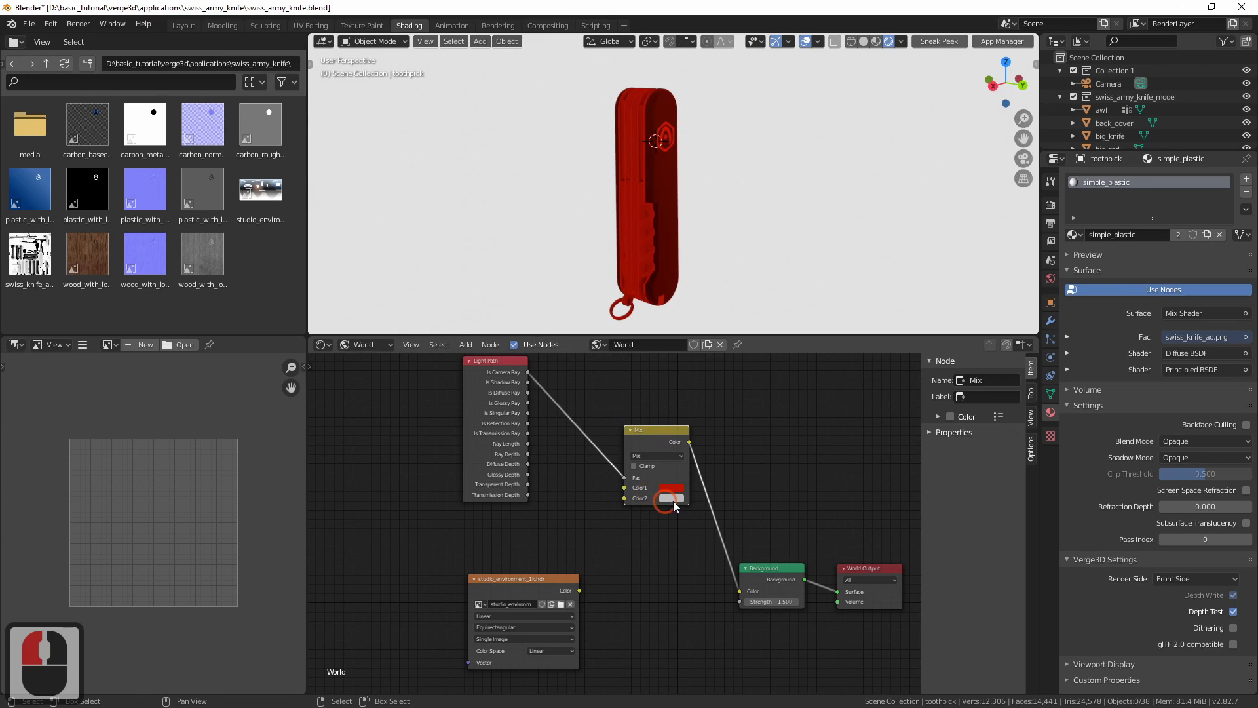
scroll(718, 485, "up", 2)
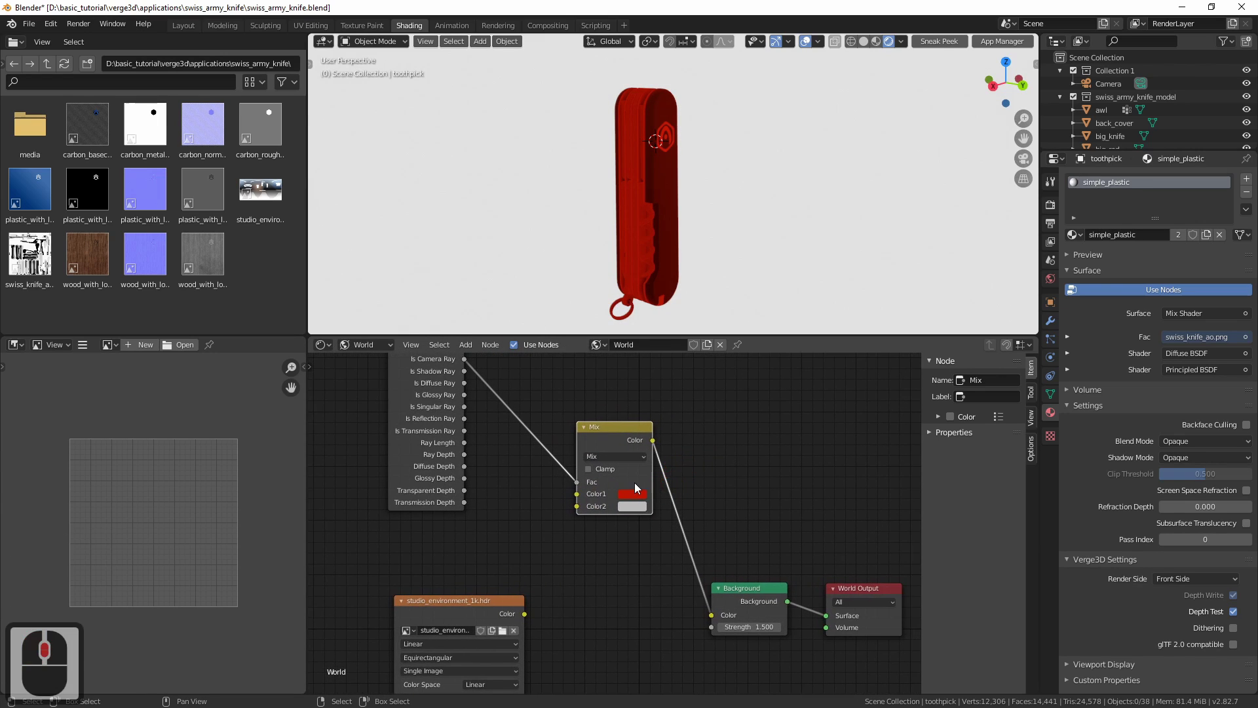
mouse_move(562, 205)
middle_mouse_down()
mouse_move(601, 198)
mouse_move(556, 187)
middle_mouse_up()
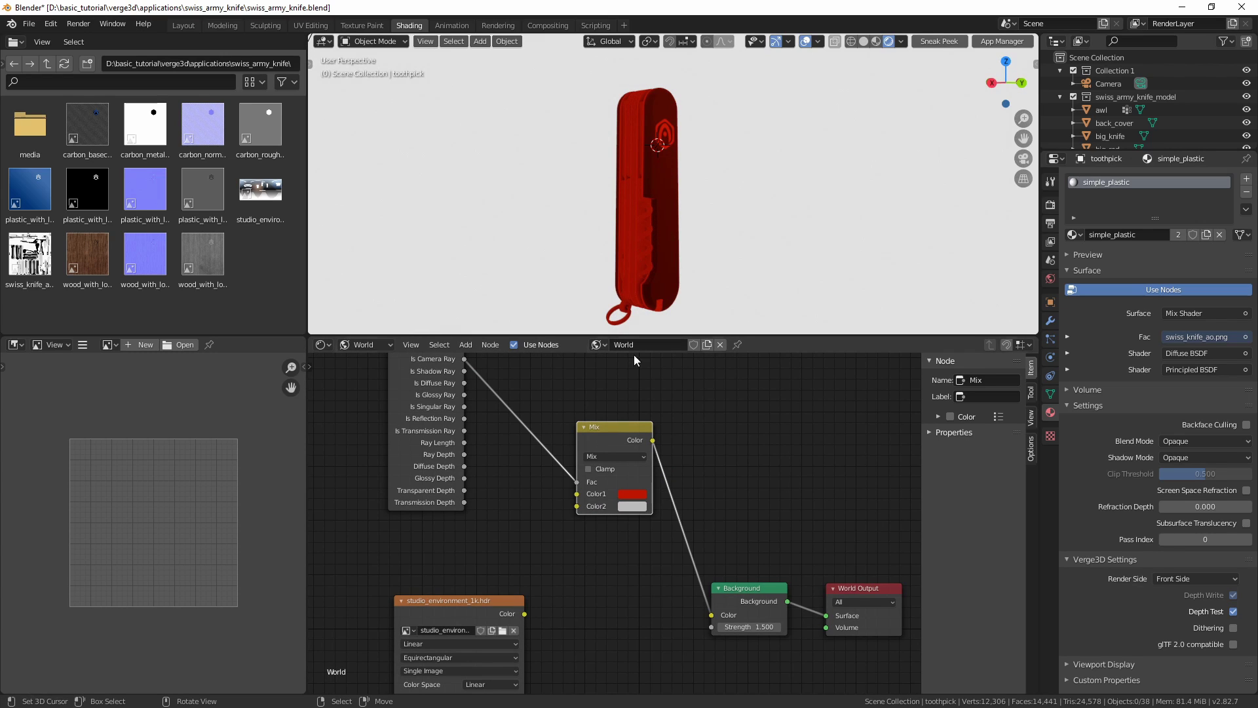
Set the Mix node's Color2 to blue and check the backdrop around the knife
left_click(633, 505)
left_click_drag(668, 403, 698, 371)
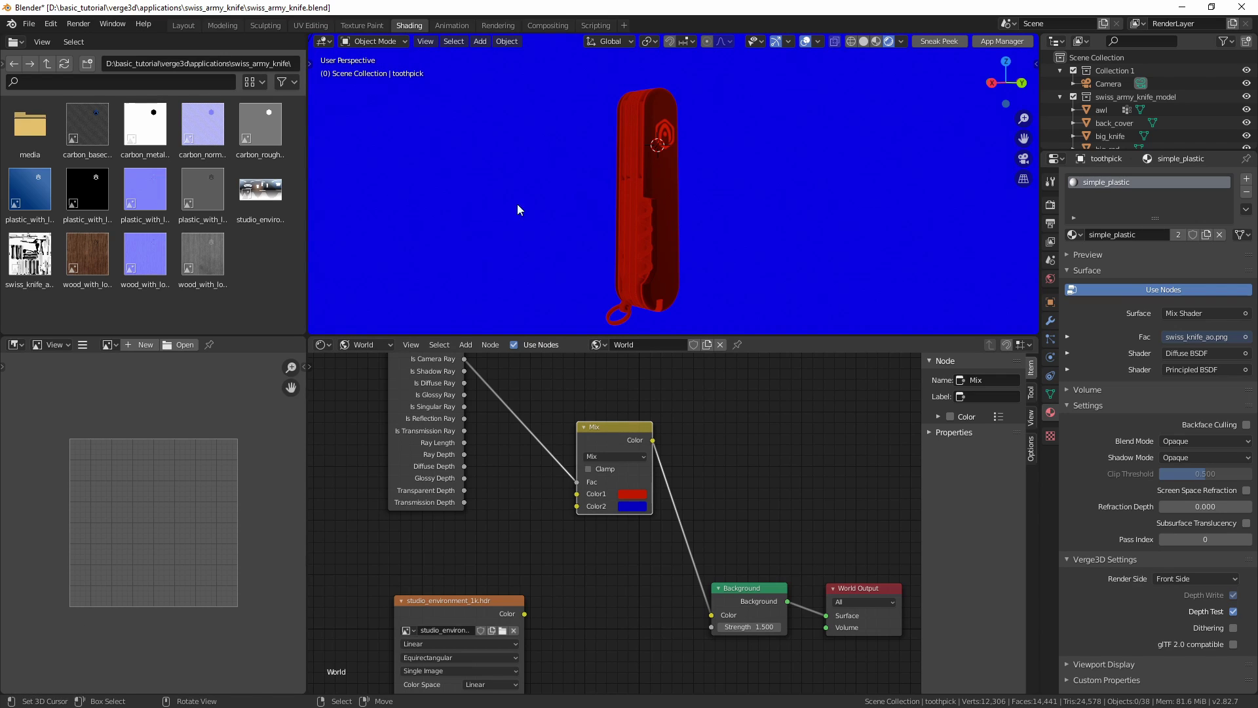
middle_click_drag(569, 240, 565, 249)
middle_click_drag(565, 249, 562, 241, "shift")
Connect the studio_environment_1k.hdr color to the Mix node's Color1, tidy the node positions and inspect the knife's reflections
left_click(464, 601)
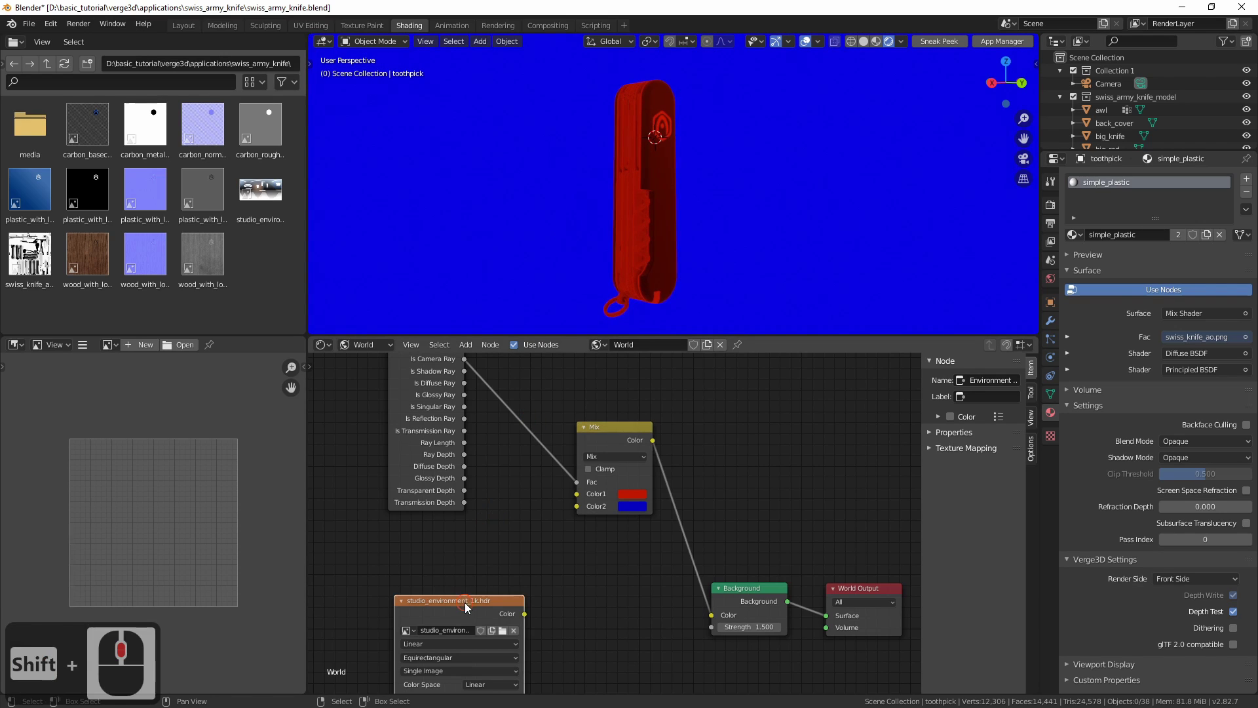
left_click_drag(465, 603, 577, 493)
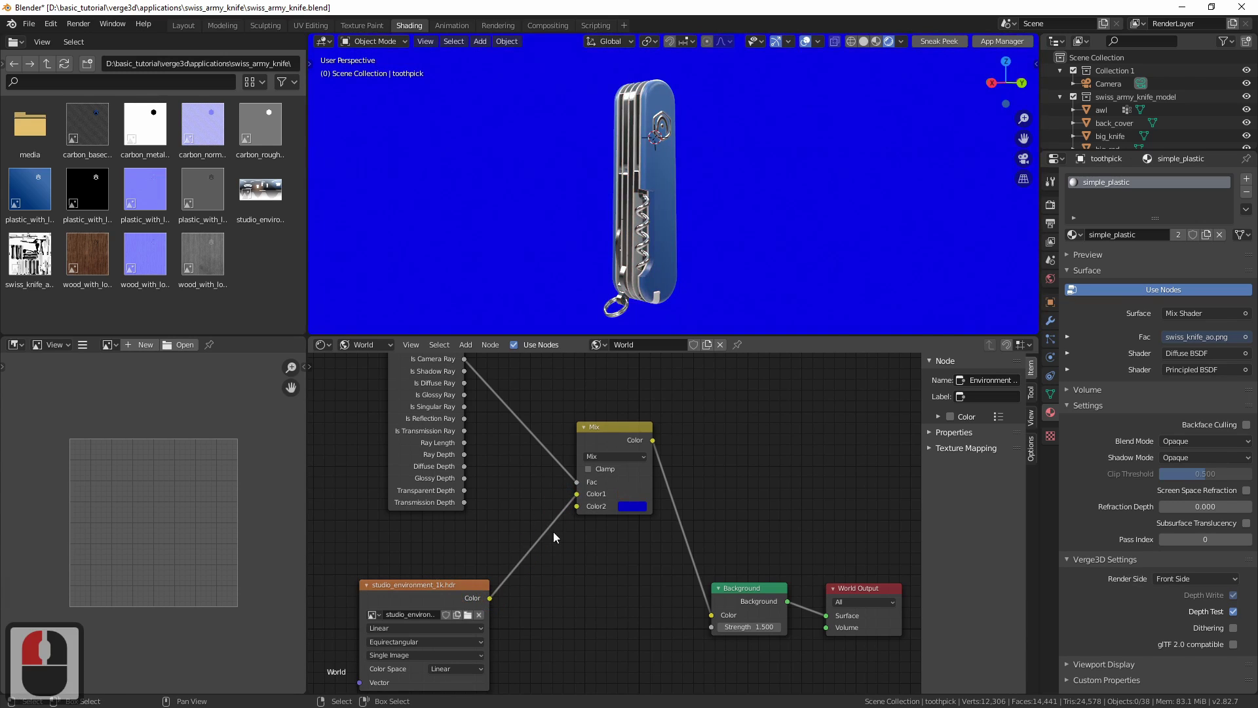
left_click(639, 427)
key("g")
left_click(644, 454)
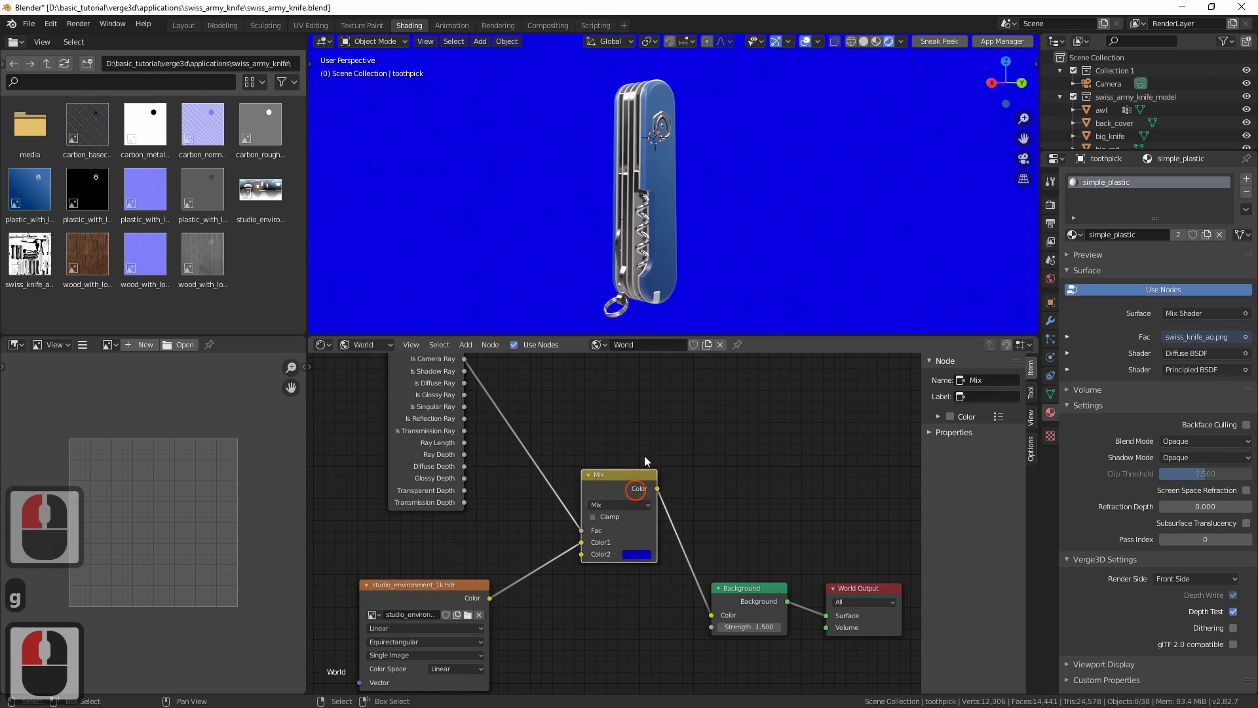
middle_click_drag(592, 201, 631, 206)
scroll(639, 210, "up", 1)
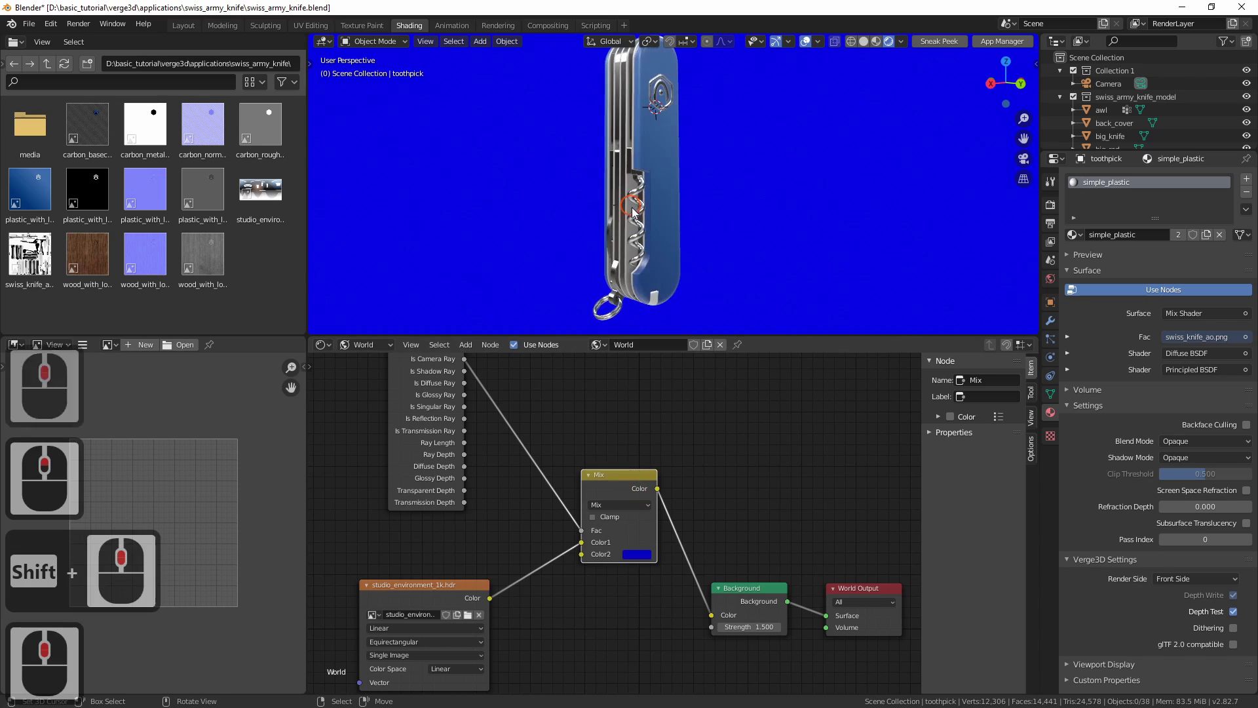
Set the Mix node's Color2 to a light neutral grey for the backdrop
left_click_drag(425, 590, 441, 573)
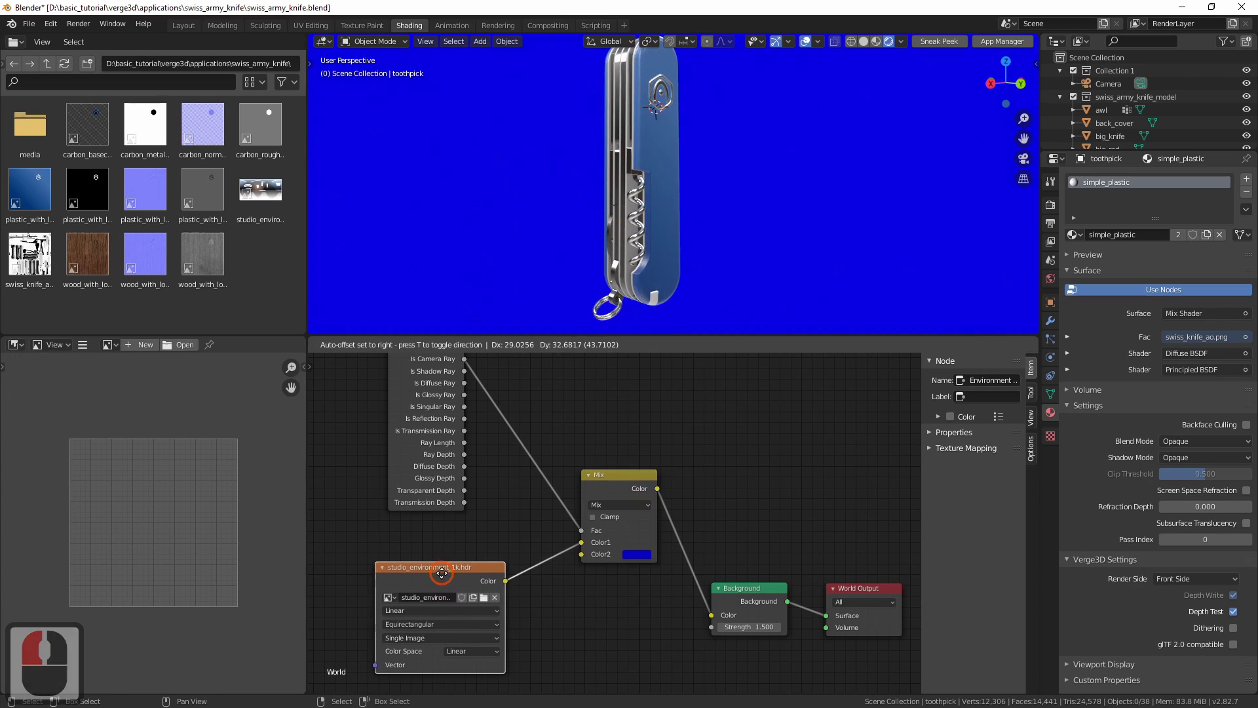
left_click(634, 555)
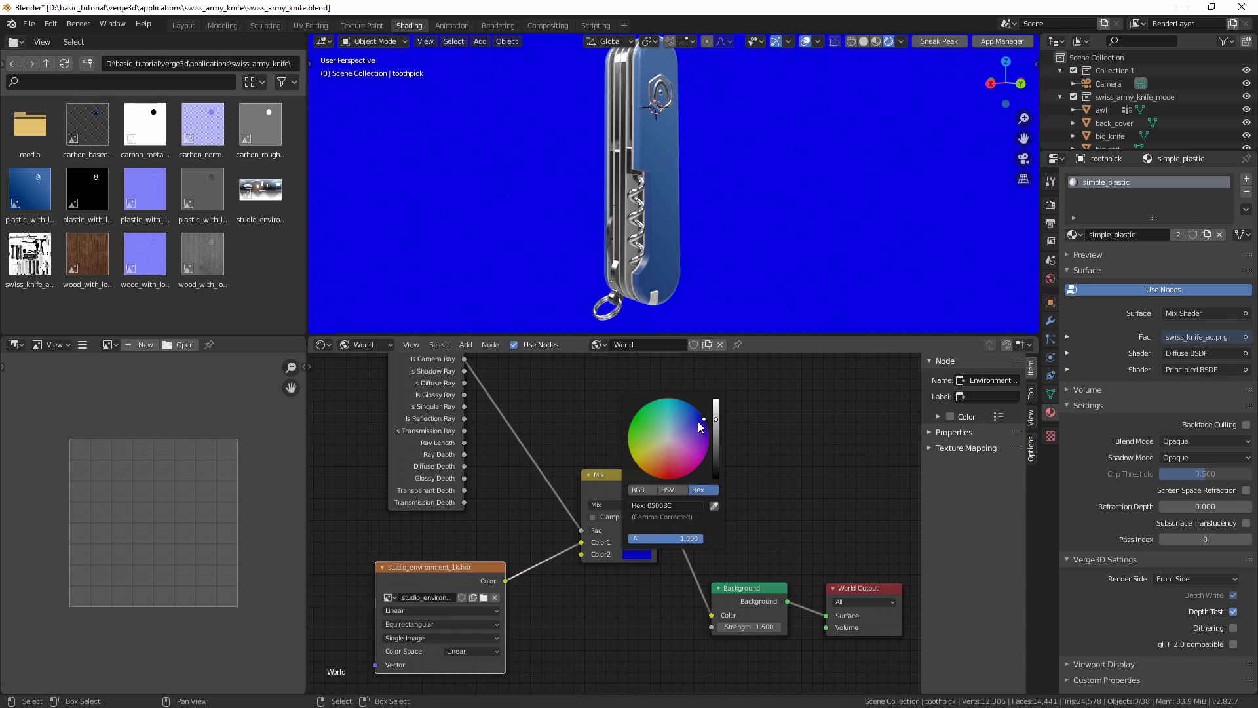
left_click(669, 439)
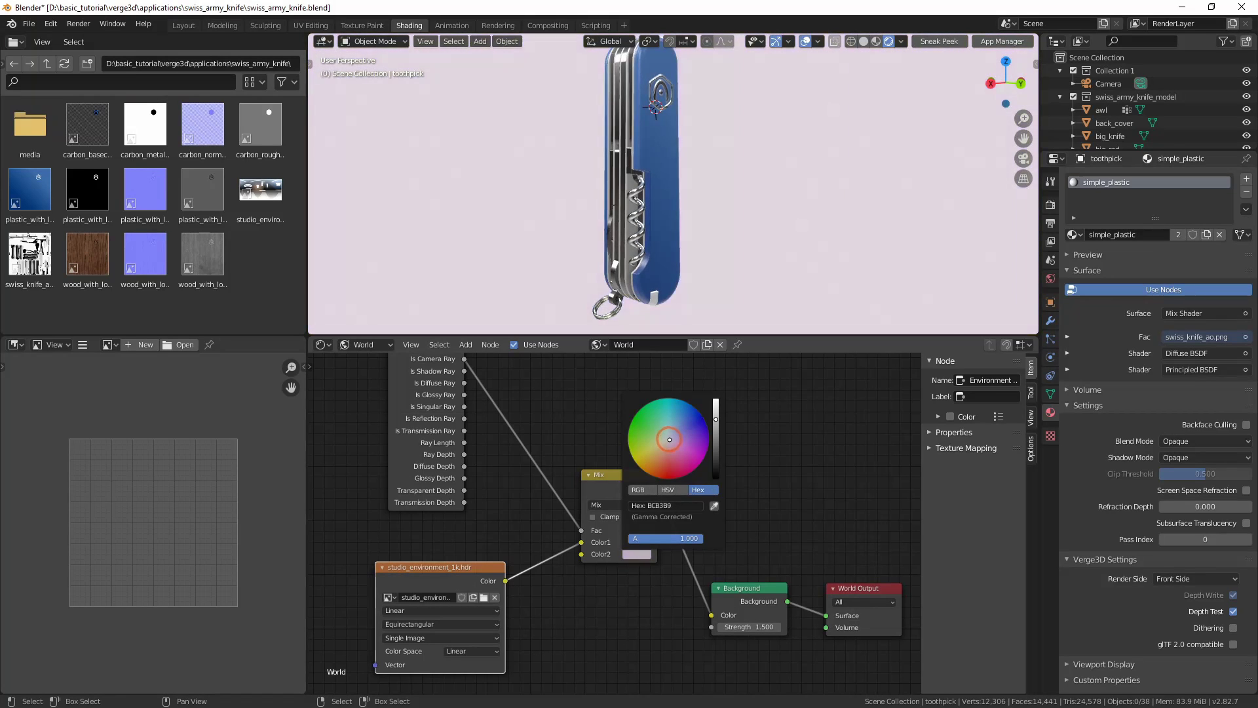
mouse_move(670, 439)
left_mouse_down()
mouse_move(685, 424)
mouse_move(668, 440)
mouse_move(685, 447)
mouse_move(664, 437)
left_mouse_up()
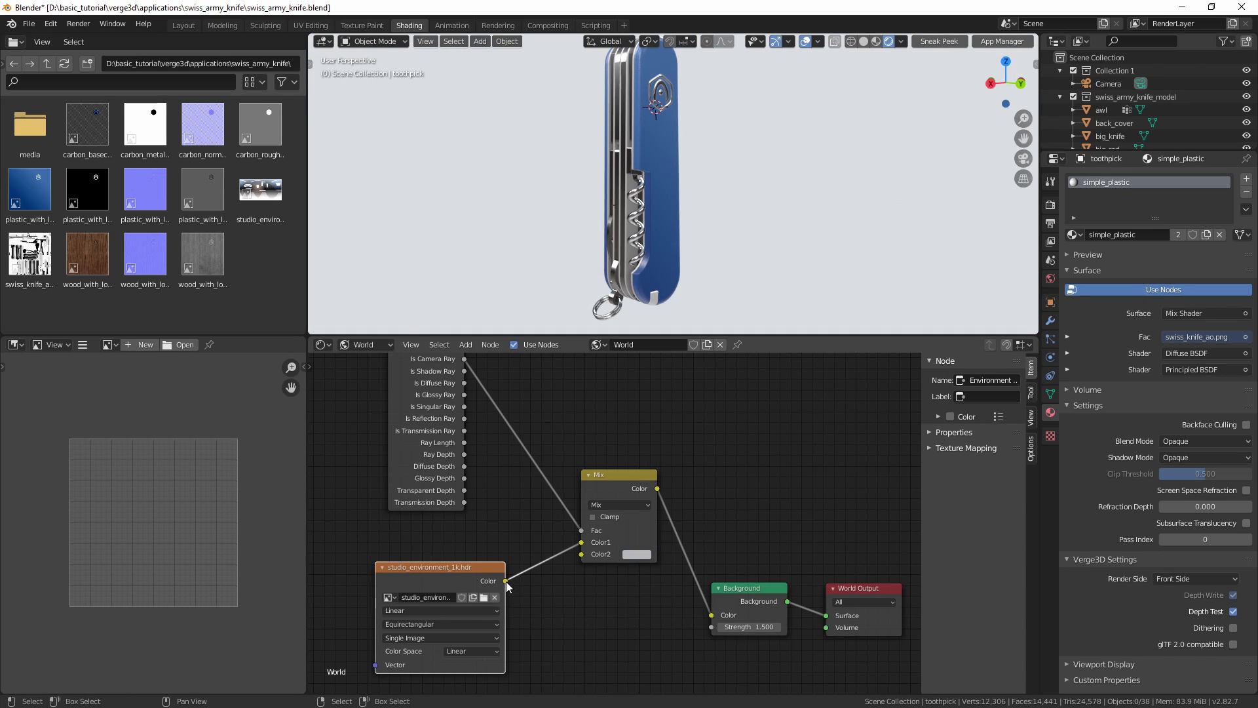
Connect the studio_environment_1k.hdr color directly to the Background color and delete the Mix and Light Path nodes
left_click_drag(506, 581, 710, 618)
left_click(637, 490)
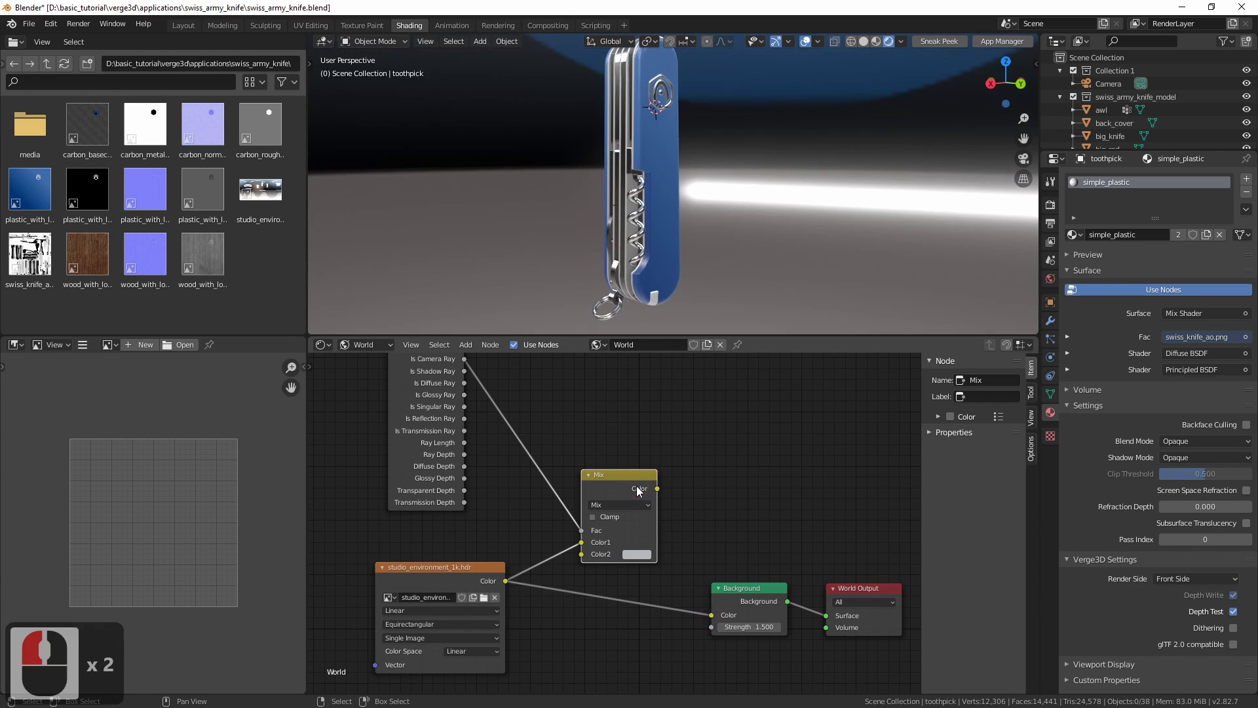
key("Delete")
middle_click_drag(531, 421, 581, 472)
left_click(484, 443)
key("Delete")
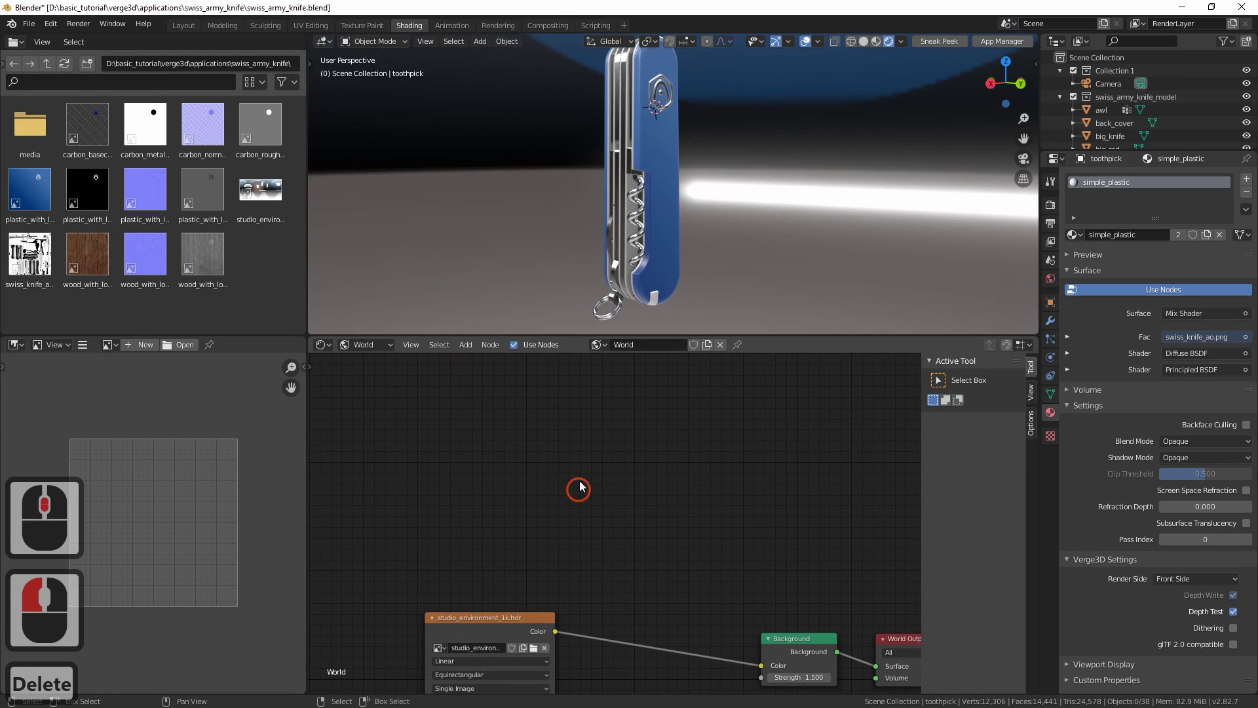
Return to the Layout workspace and view the rendered knife against the environment
left_click(183, 25)
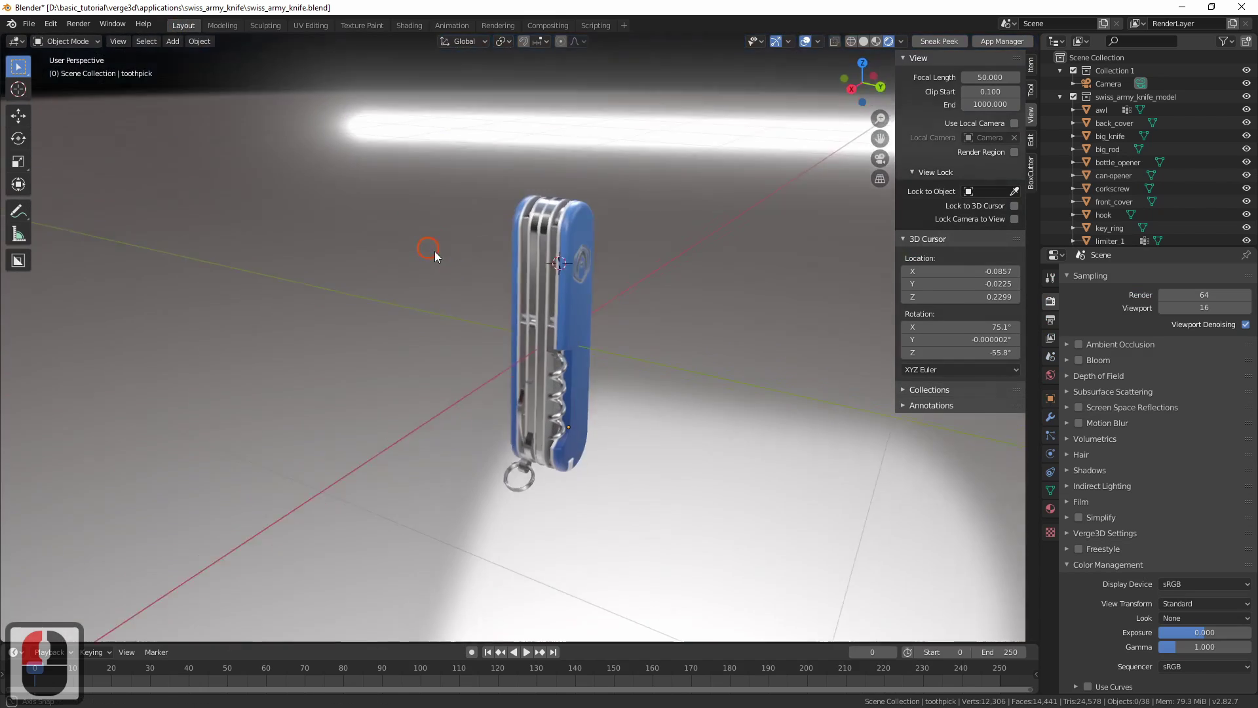
middle_click_drag(531, 329, 539, 331)
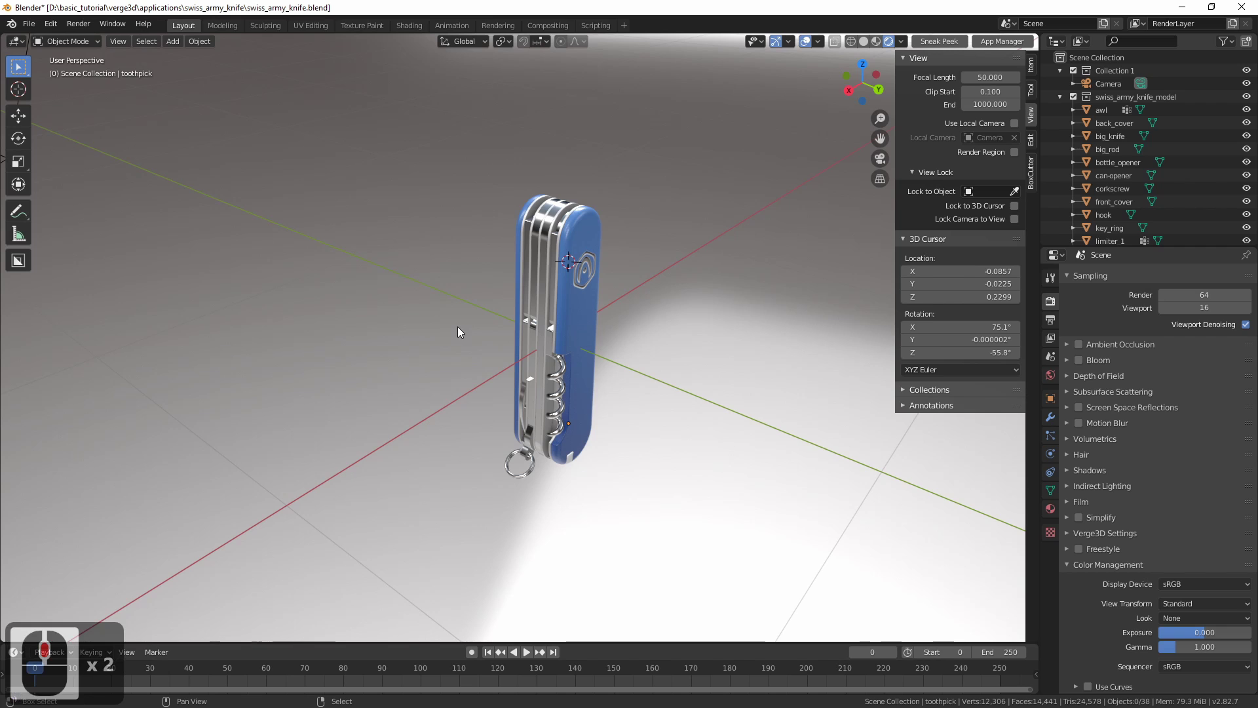
Add an Ico Sphere mesh at the 3D cursor, enclosing the knife, and scale it up to about twice its size
key("shift+a")
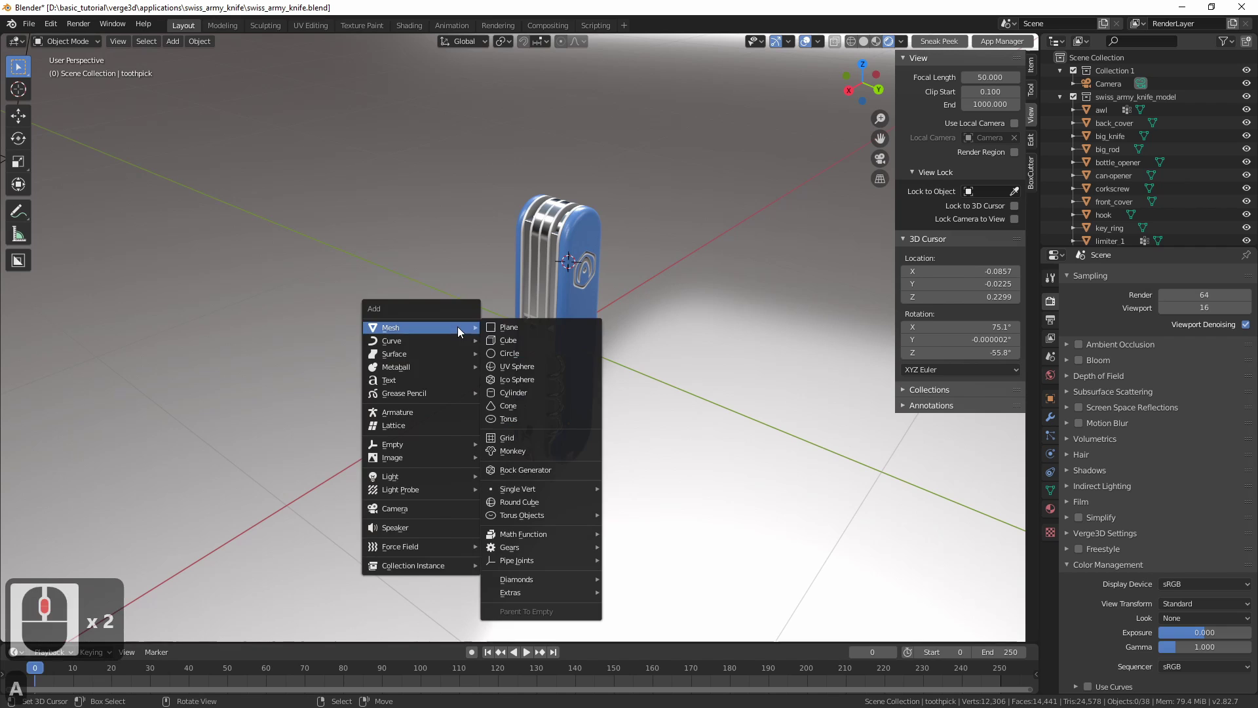
left_click(535, 380)
scroll(673, 428, "down", 8)
middle_click_drag(646, 431, 584, 387)
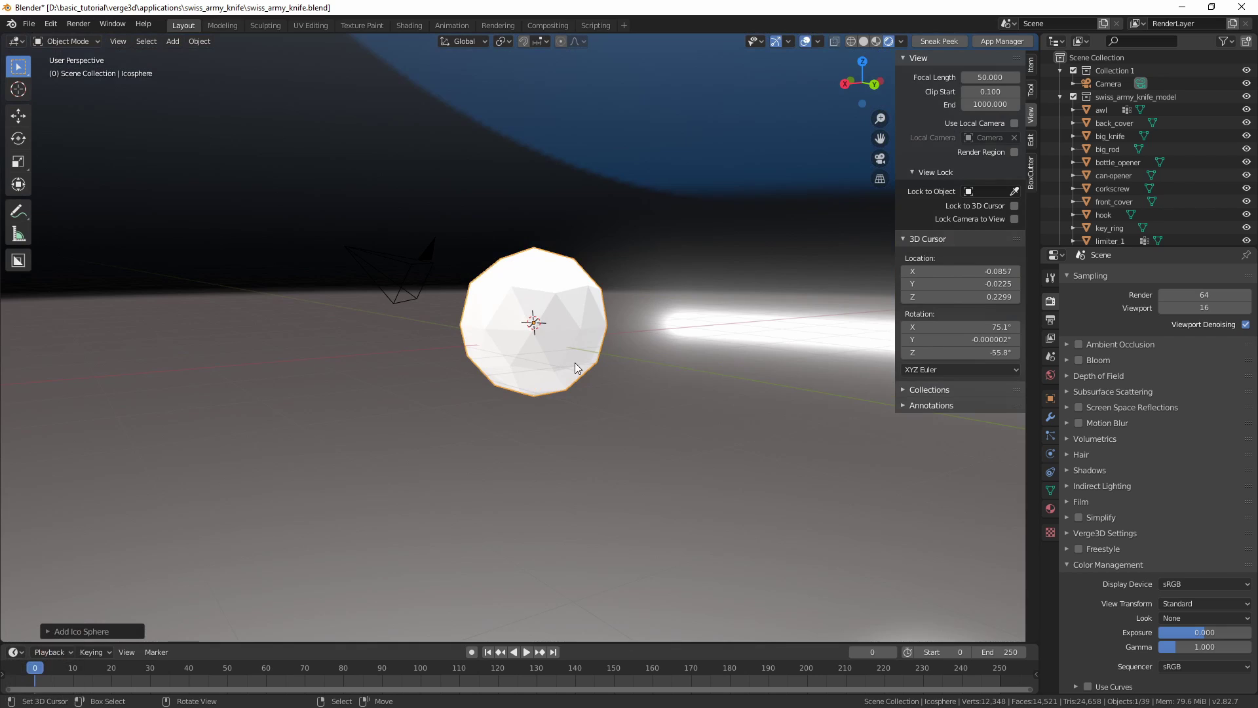
key("s")
left_click(783, 385)
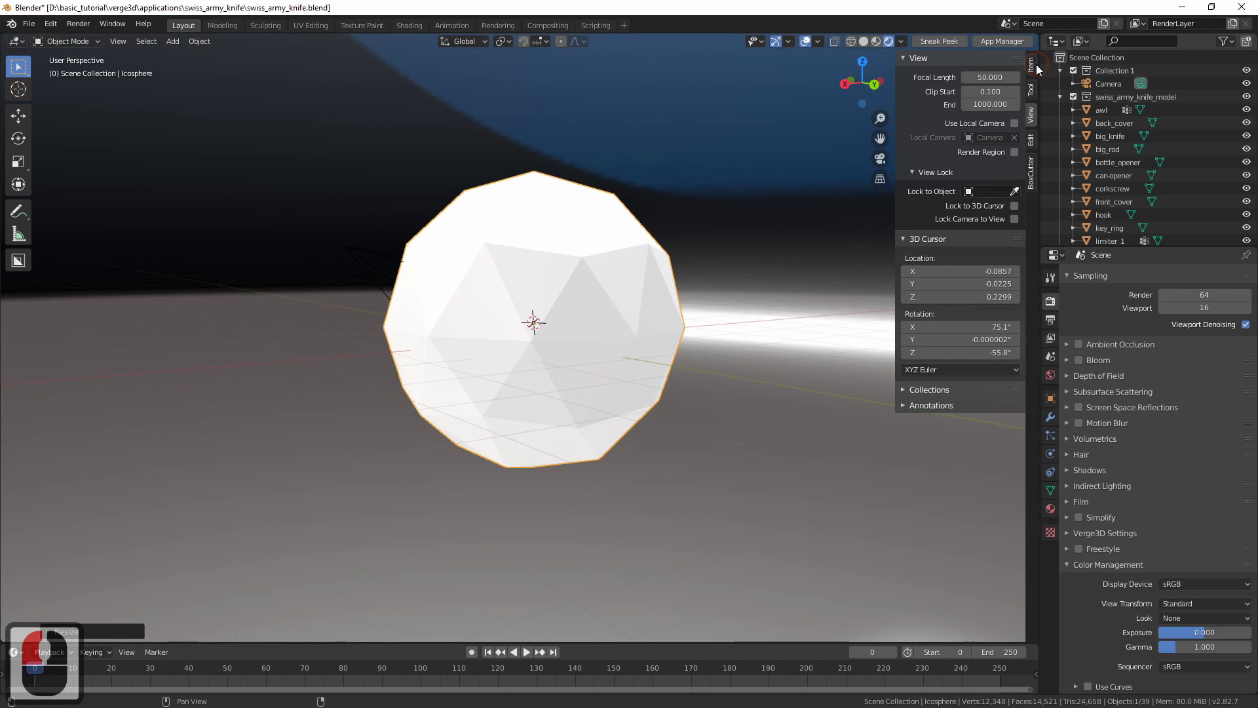
Set the Ico Sphere's X, Y and Z dimensions to 8 and apply its scale
left_click(1031, 64)
left_click(569, 265)
left_click_drag(983, 266, 982, 291)
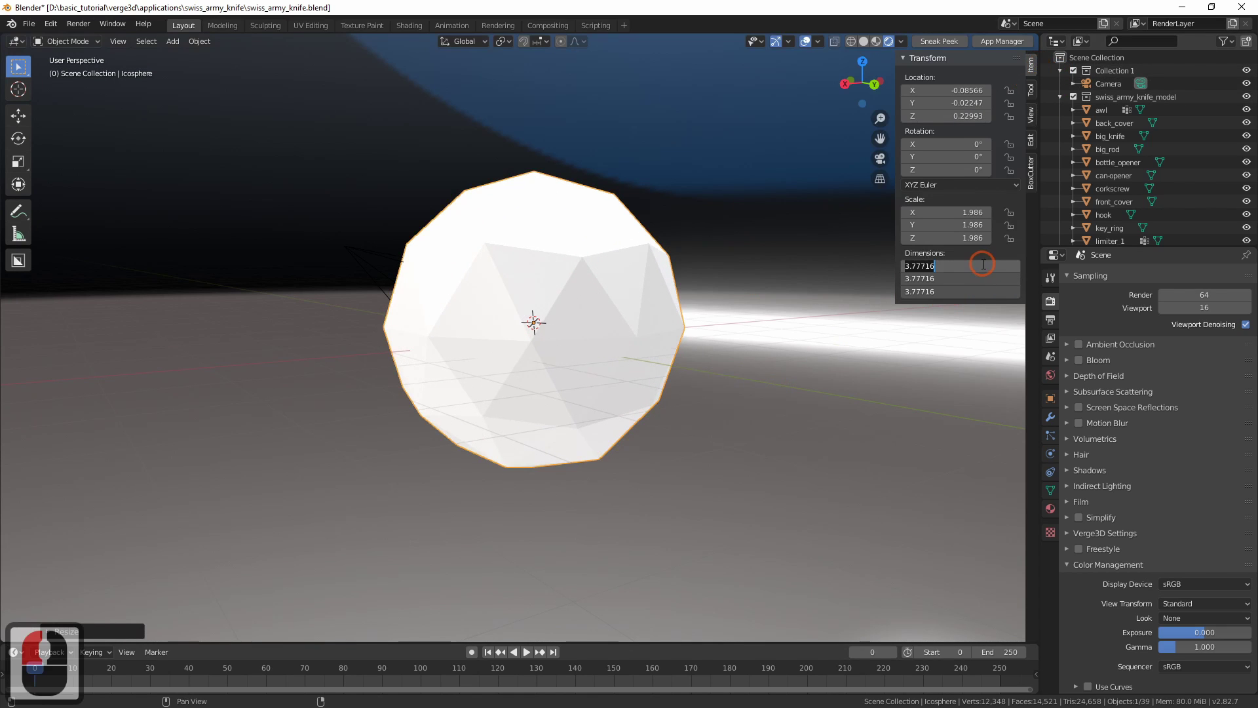
type("8")
key("Return")
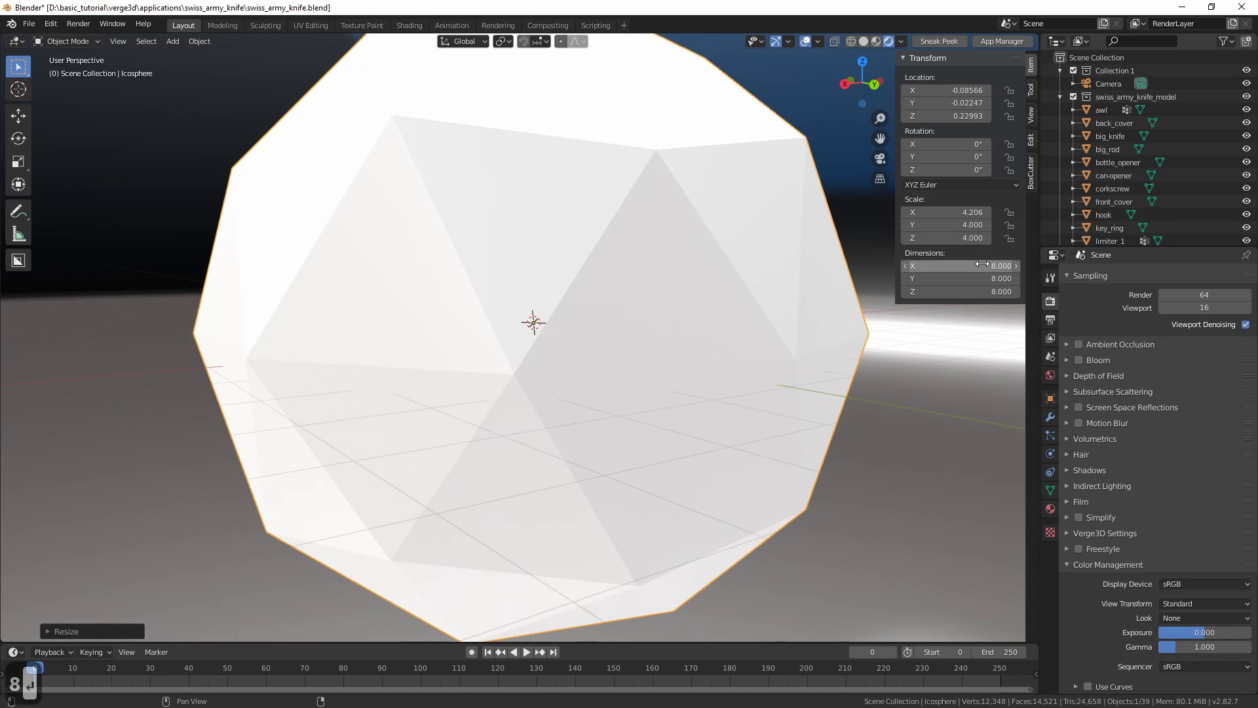
scroll(564, 273, "up", 1)
key("ctrl+a")
left_click(589, 269)
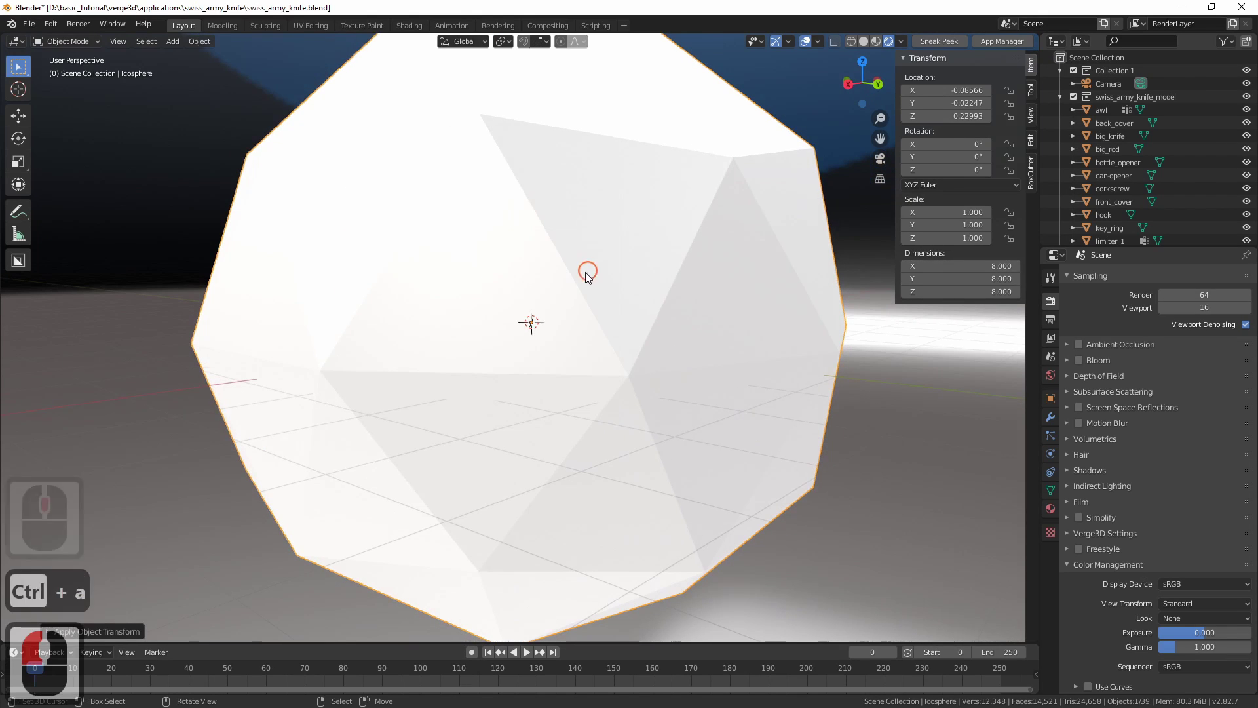
middle_click_drag(474, 223, 509, 230)
Put the Ico Sphere in Edit Mode and display its face normals in the viewport overlays
key("Tab")
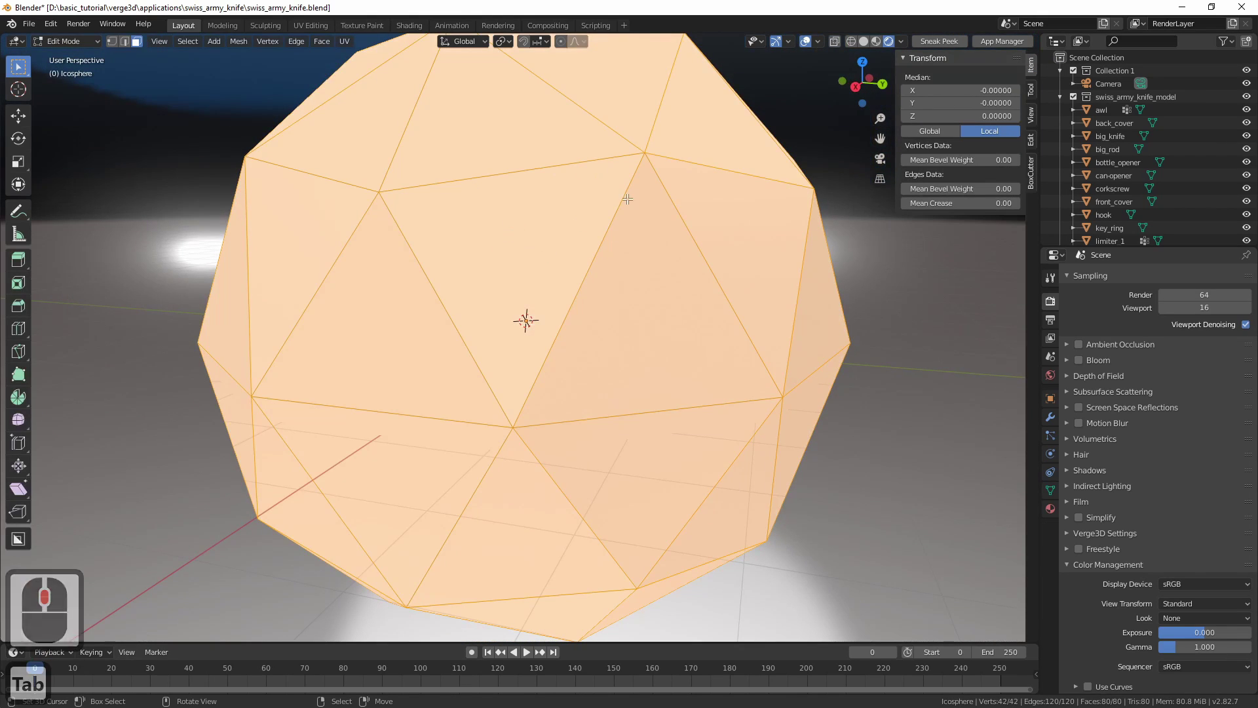
left_click(819, 41)
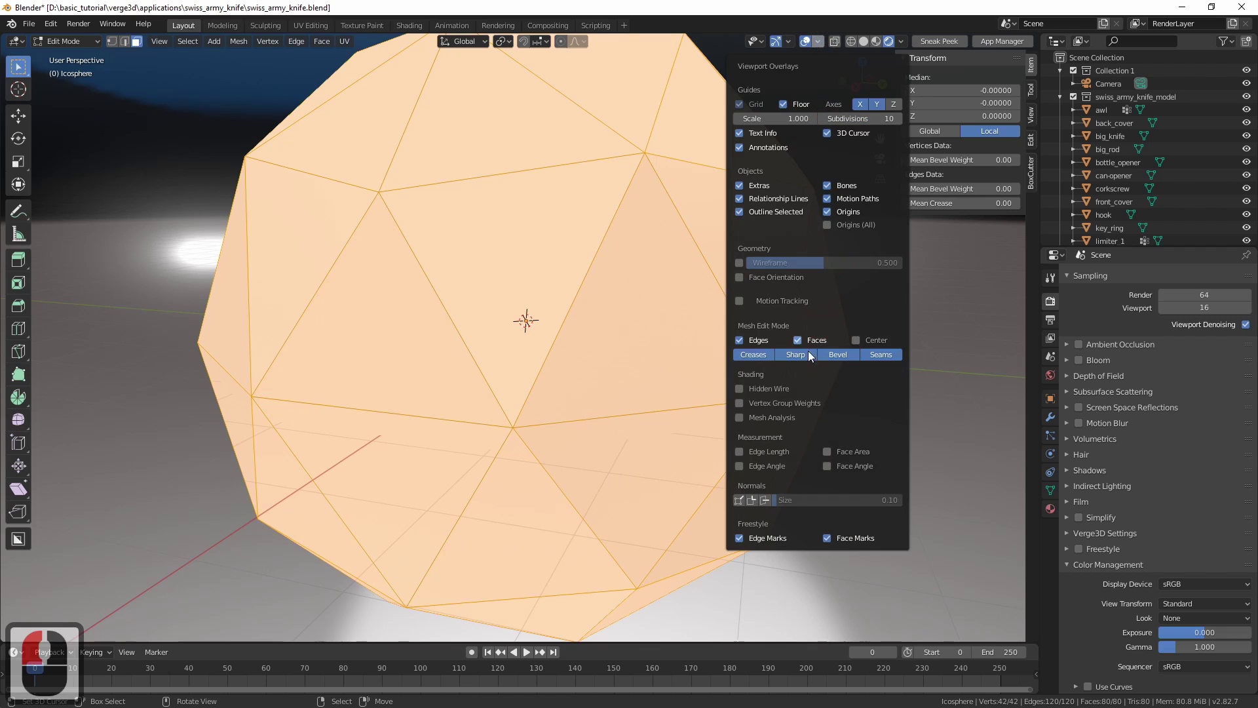
left_click(765, 499)
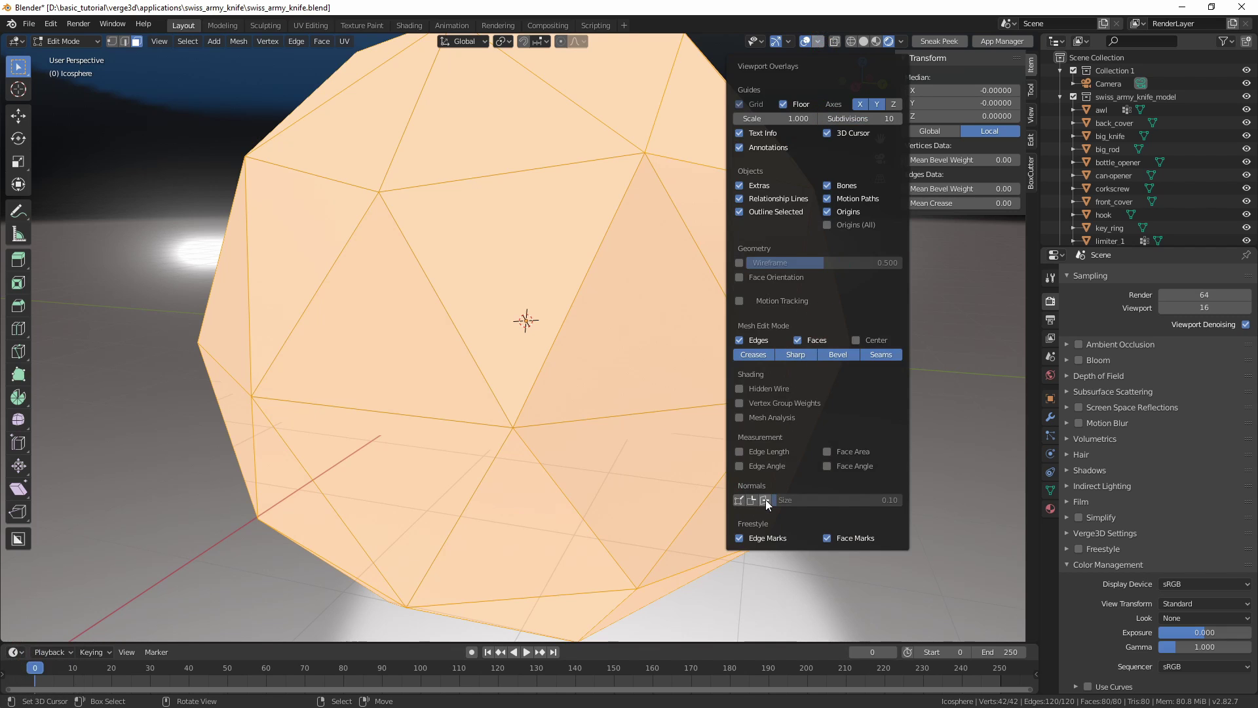
middle_click_drag(522, 348, 480, 300)
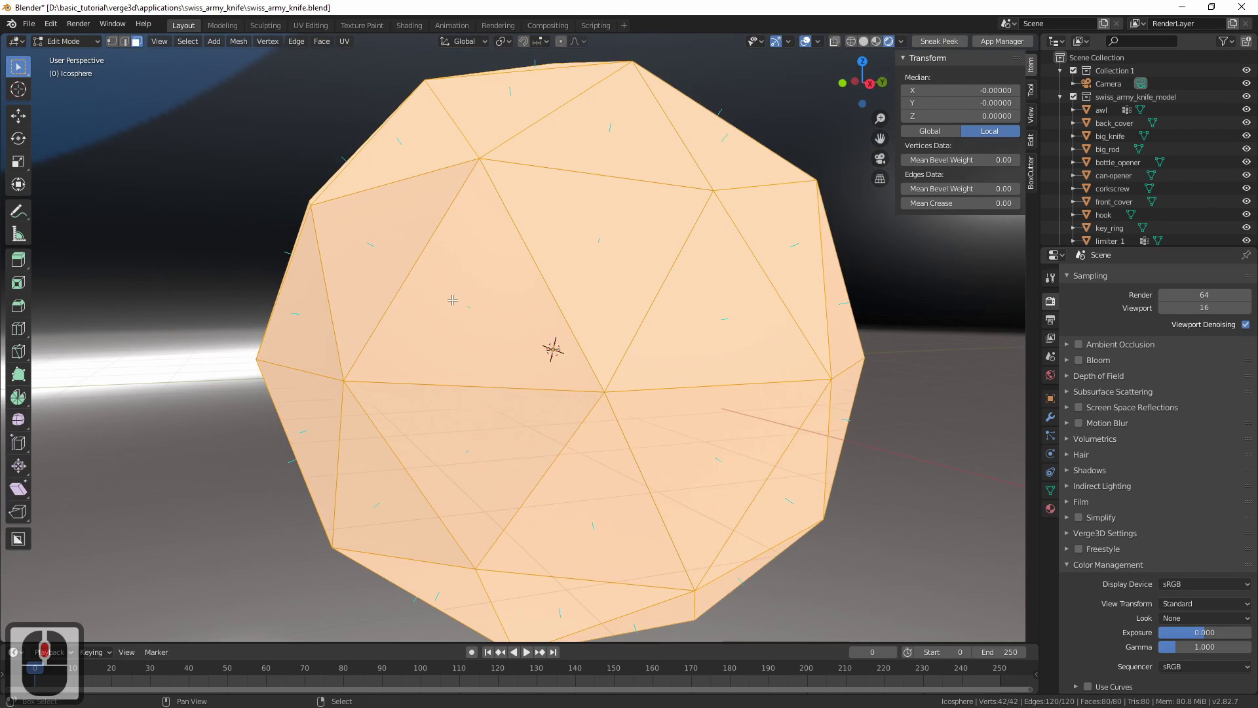
Recalculate the Ico Sphere's normals with the Inside option on and return to Object Mode
key("shift+n")
left_click(103, 630)
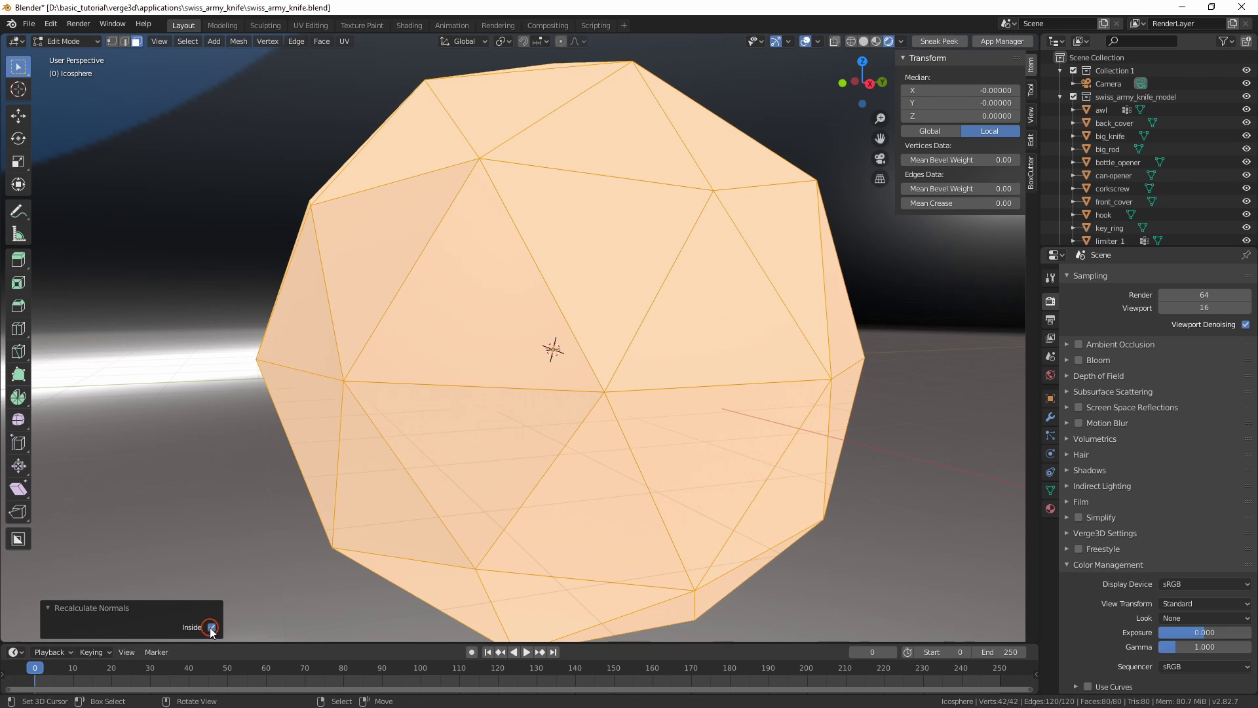
scroll(478, 224, "up", 3)
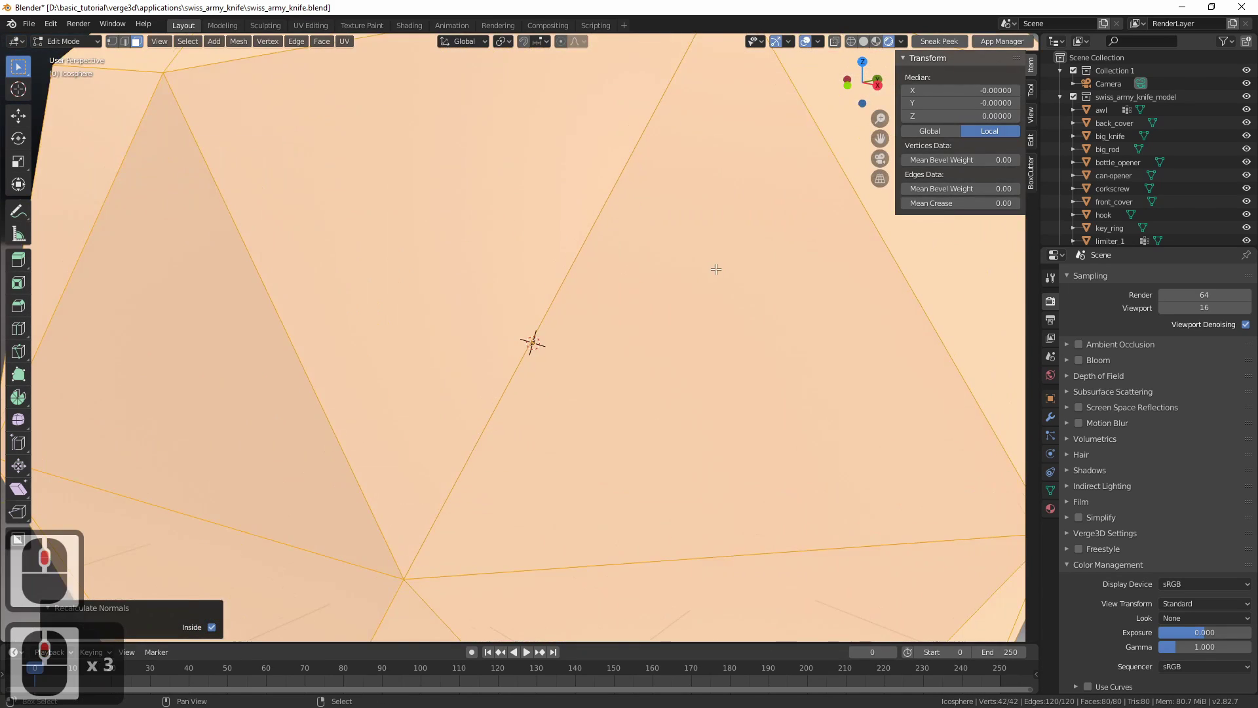
middle_click_drag(715, 268, 517, 264, "shift")
scroll(576, 244, "down", 5)
key("Tab")
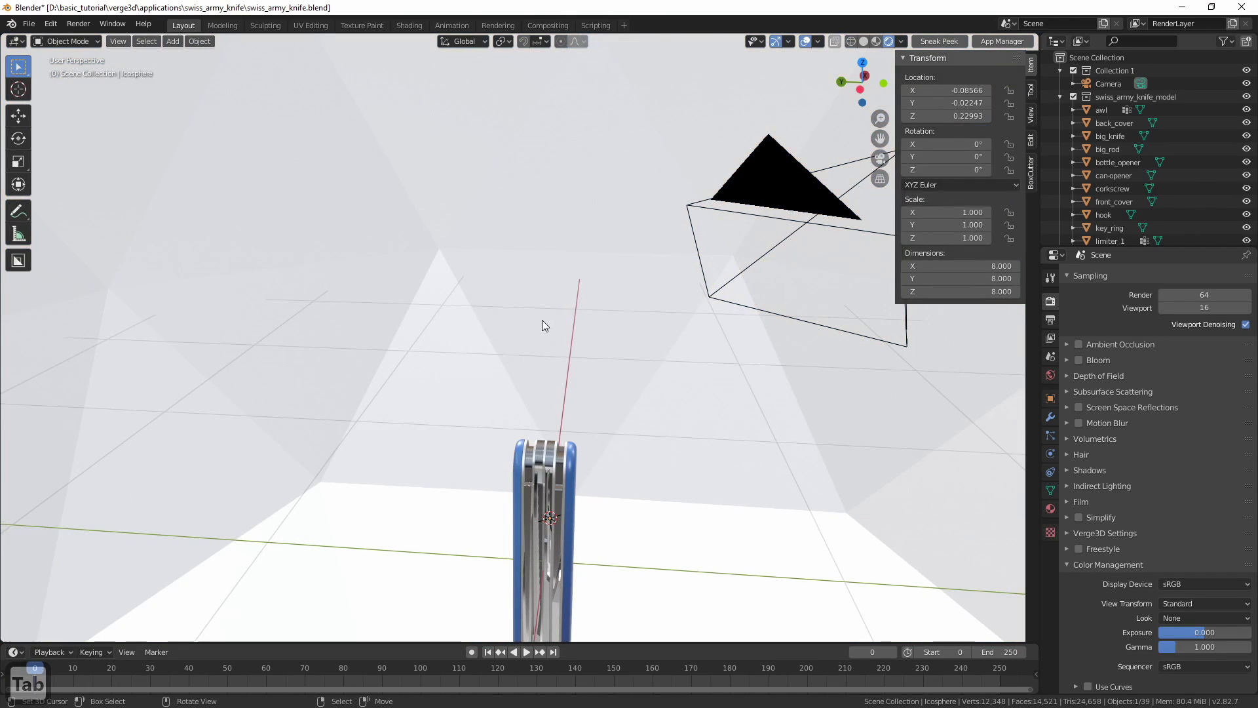
Switch to the Shading workspace, show the Ico Sphere's object shader nodes and frame the whole knife in the viewport
left_click(410, 26)
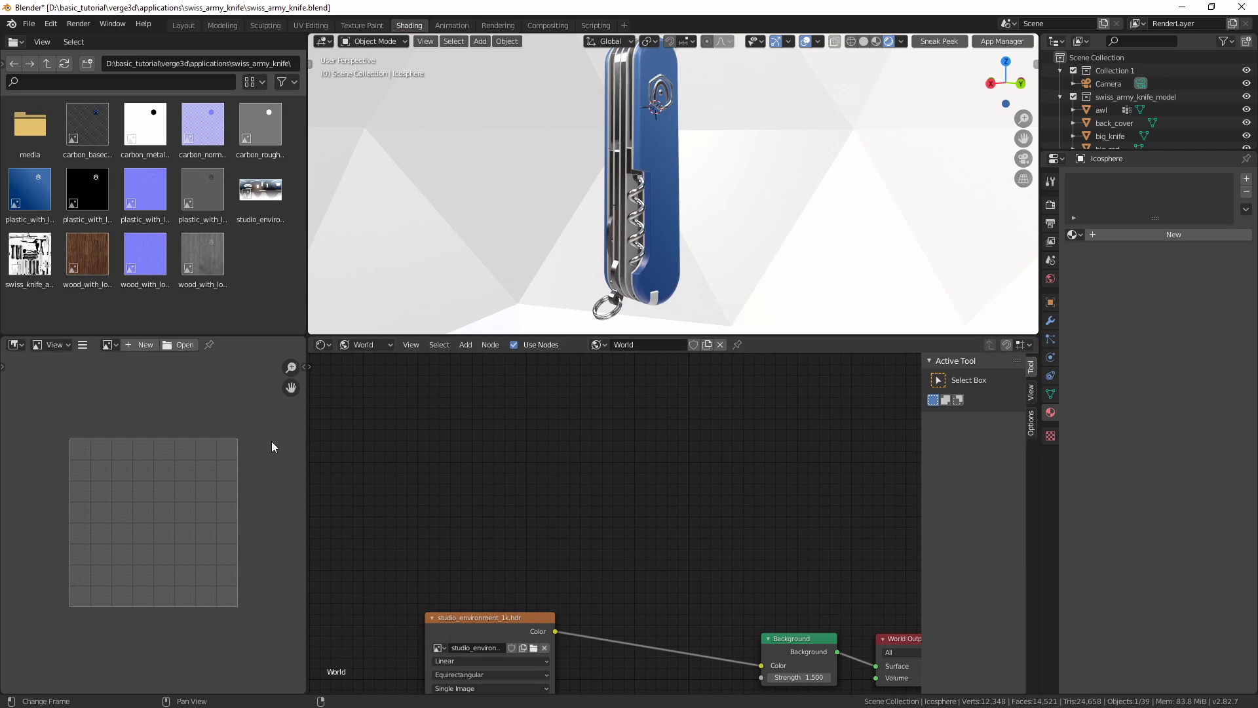
left_click(366, 360)
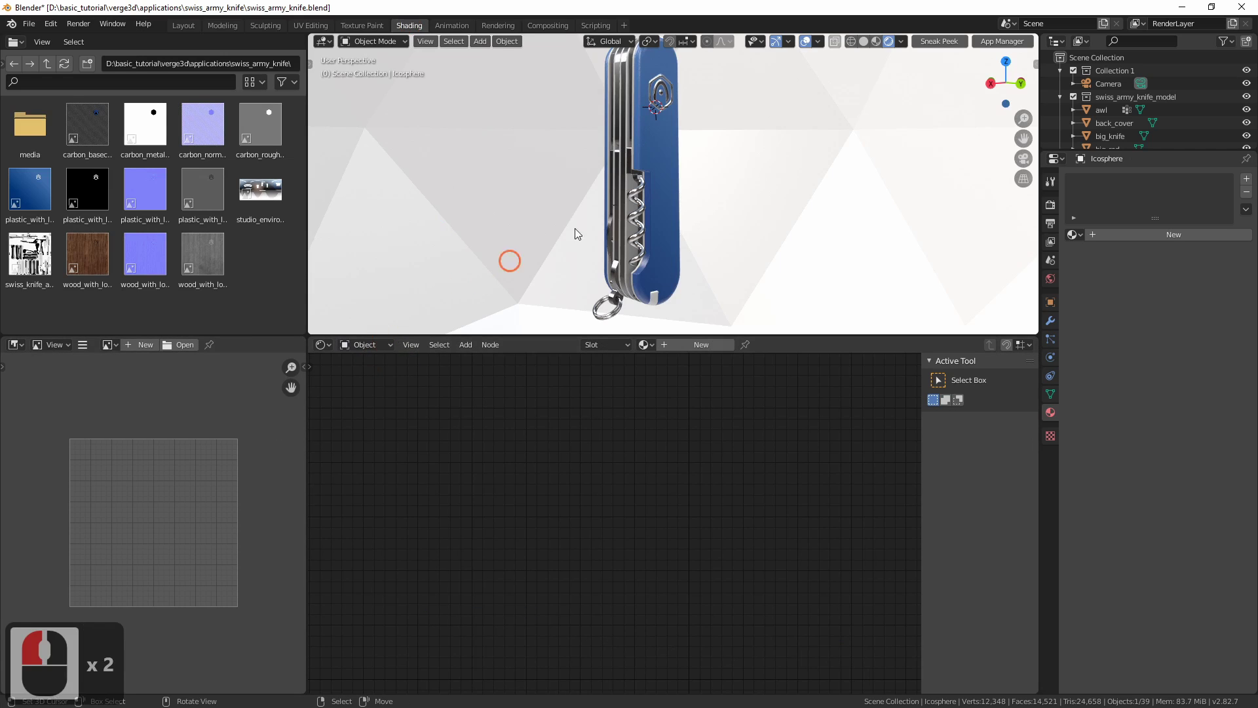
middle_click_drag(666, 169, 621, 239, "ctrl")
middle_click(731, 163, "ctrl")
left_click(756, 171)
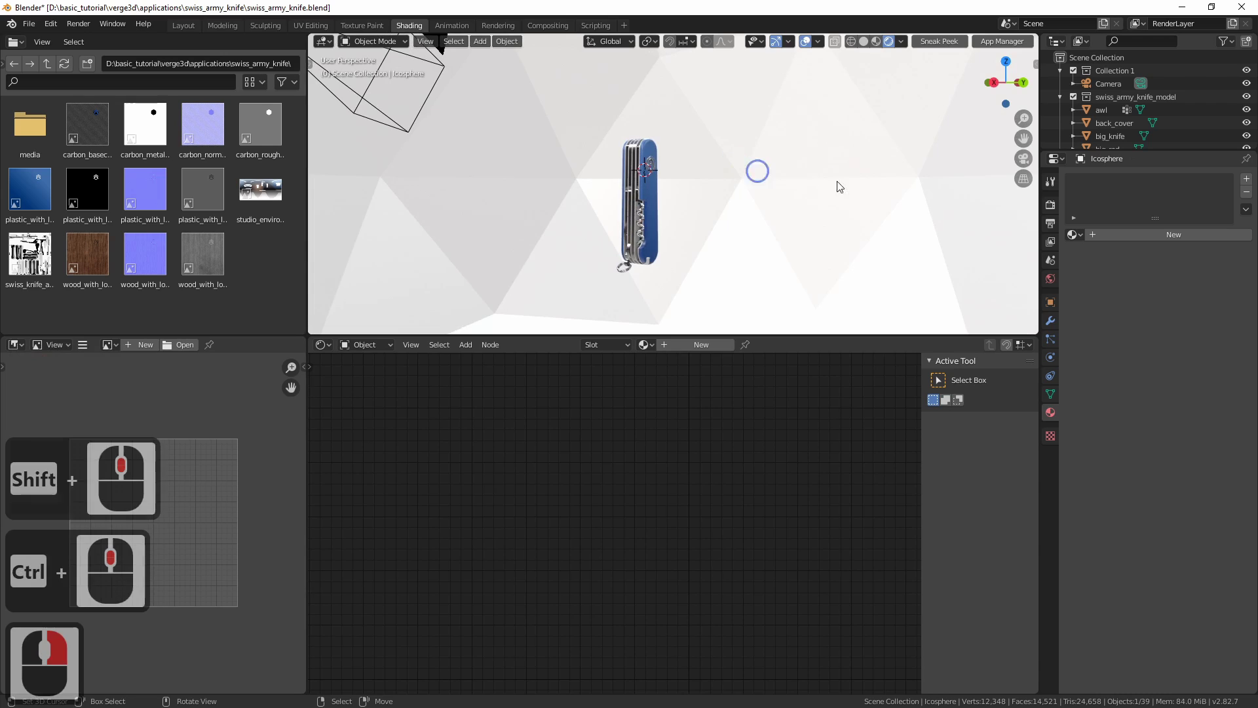
Create a new material on the Ico Sphere and name it background
left_click(1162, 236)
double_click(1128, 234)
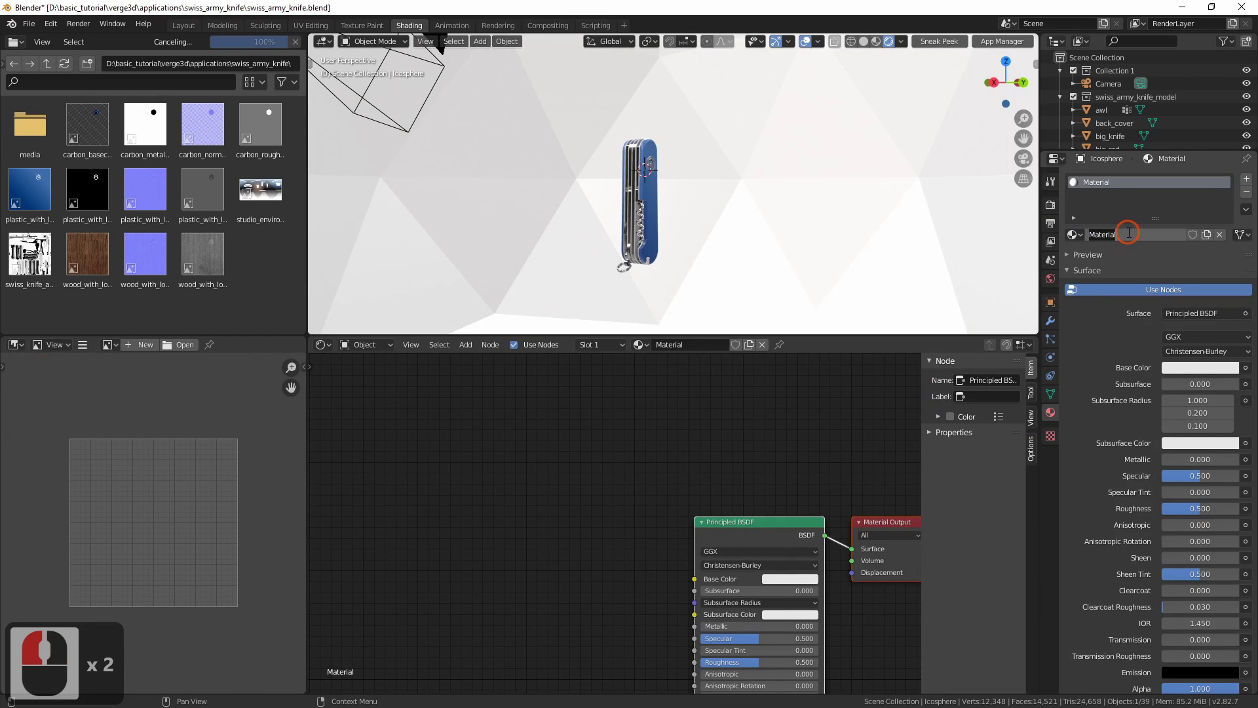
type("backgrau")
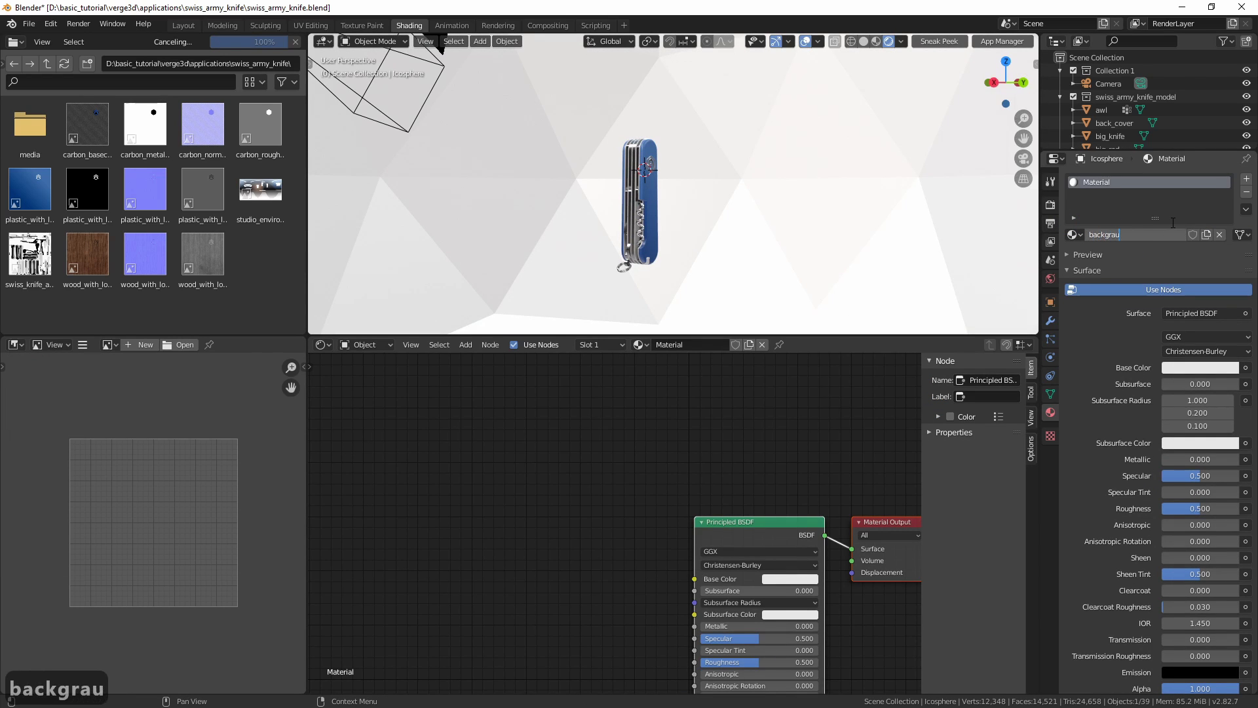
key("BackSpace")
key("BackSpace")
type("ound")
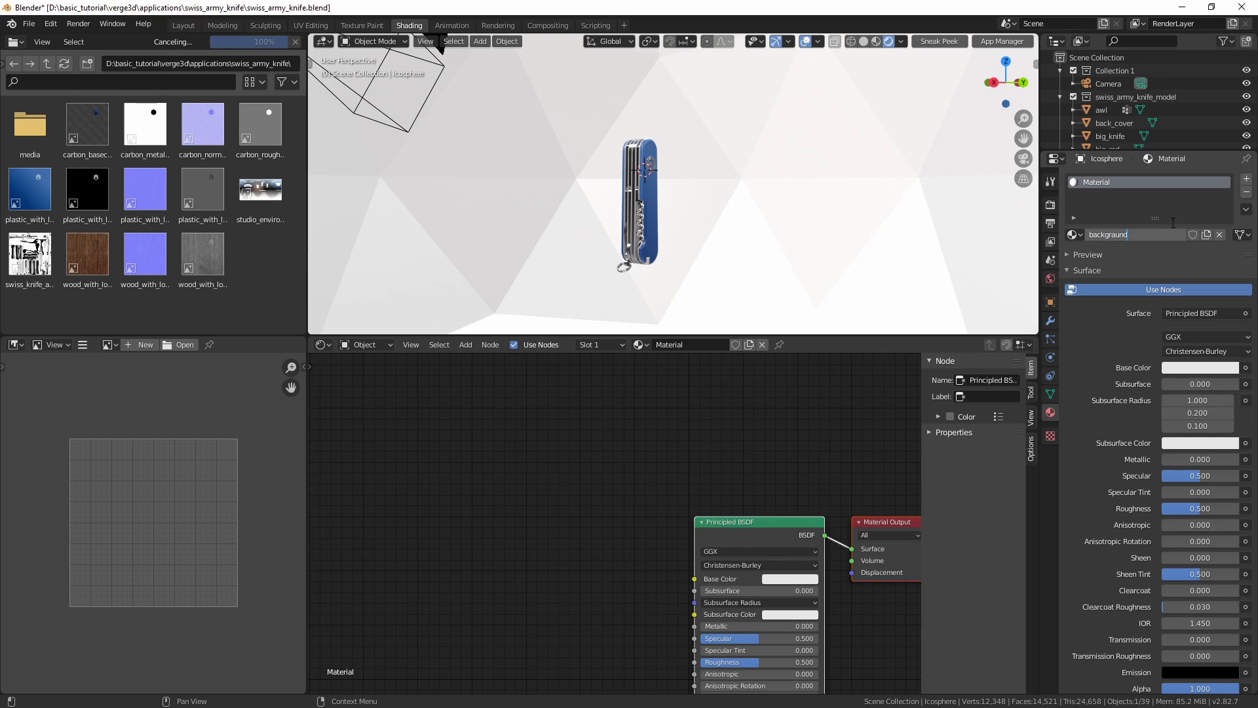
key("Return")
Replace the background material's Principled BSDF with an Emission shader connected to the Material Output's Surface
middle_click_drag(703, 541, 610, 457)
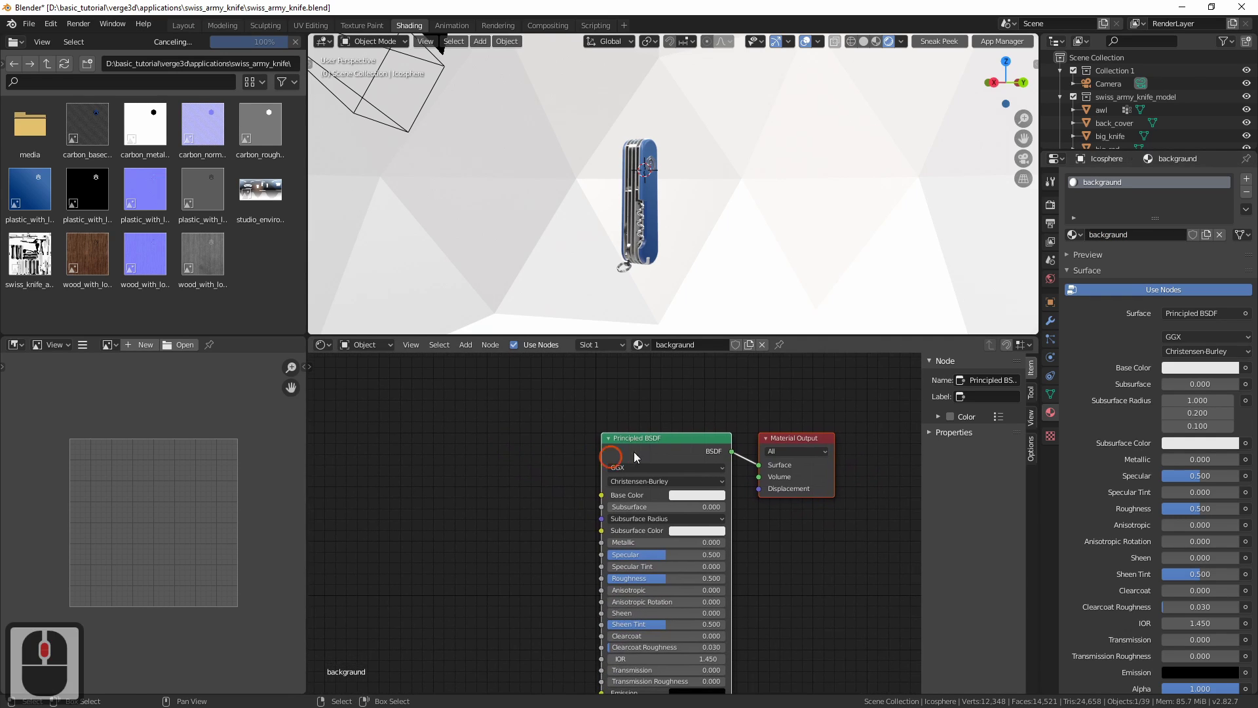
key("x")
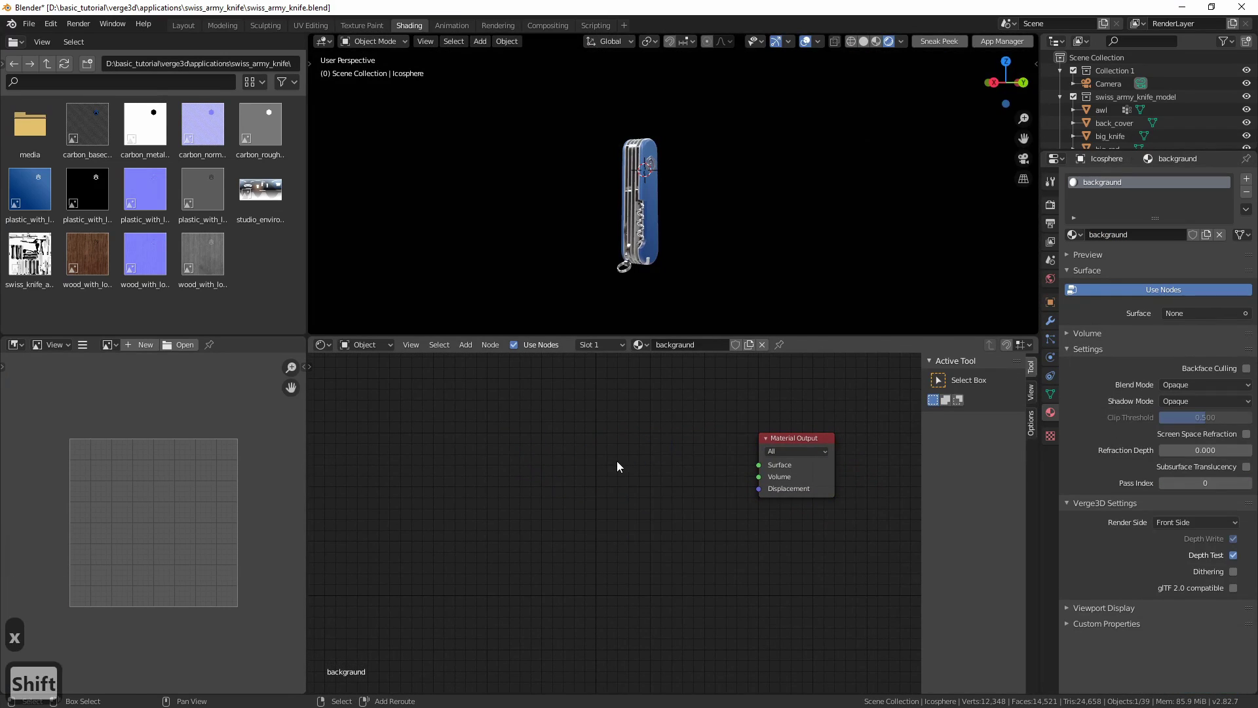
key("shift+a")
mouse_move(599, 506)
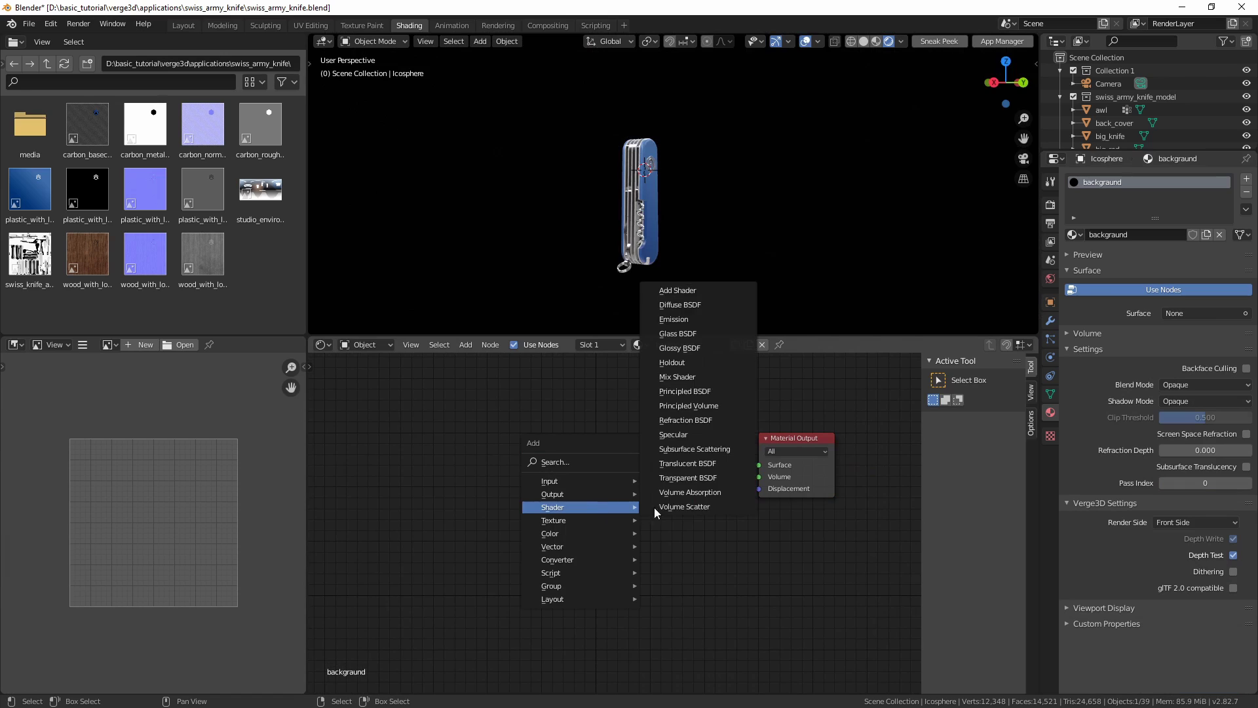
left_click(681, 320)
left_click(596, 455)
left_click_drag(674, 473, 758, 465)
left_click(646, 459)
key("g")
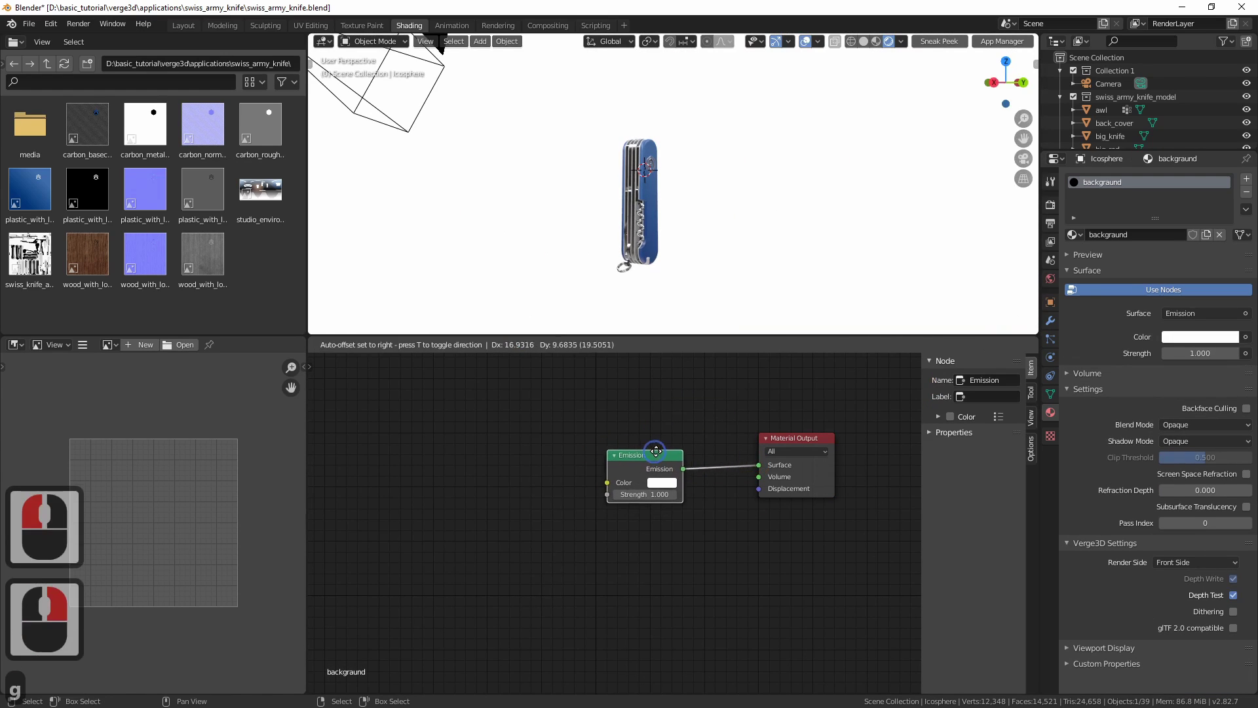
left_click(637, 434)
middle_click_drag(582, 209, 598, 199)
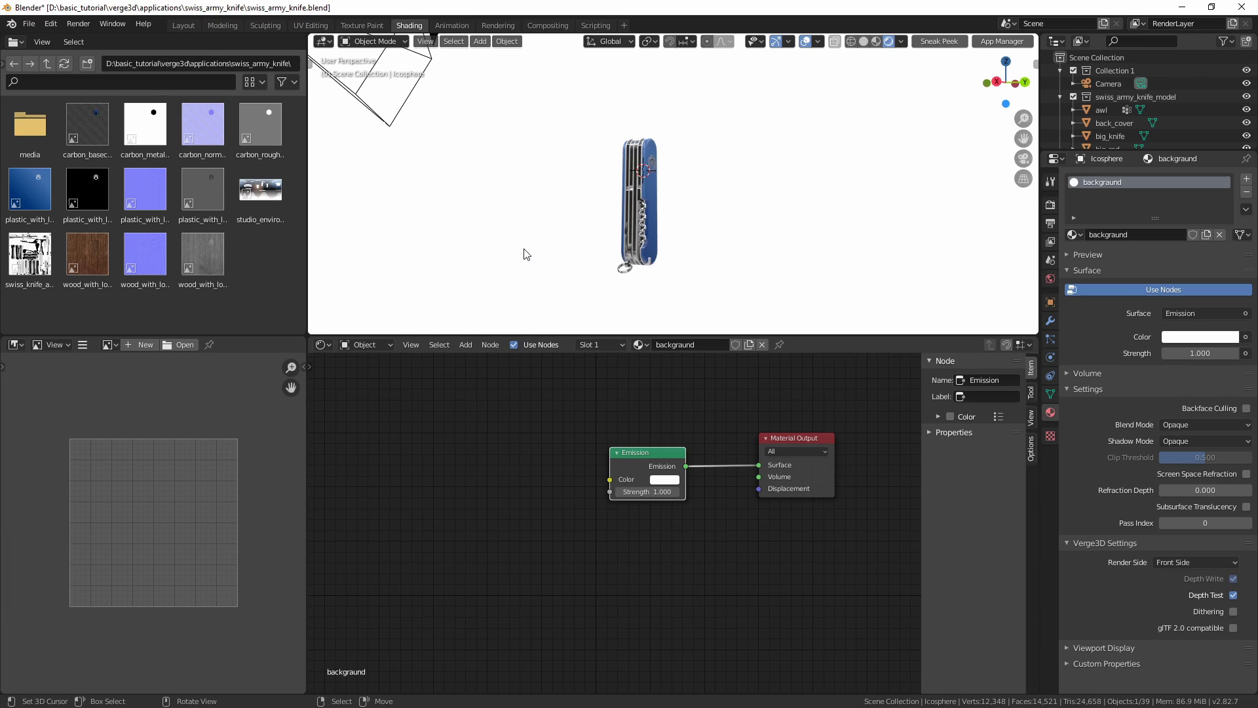
Add a Layer Weight node ahead of the Emission node, leaving space between them
middle_click_drag(567, 458, 582, 467)
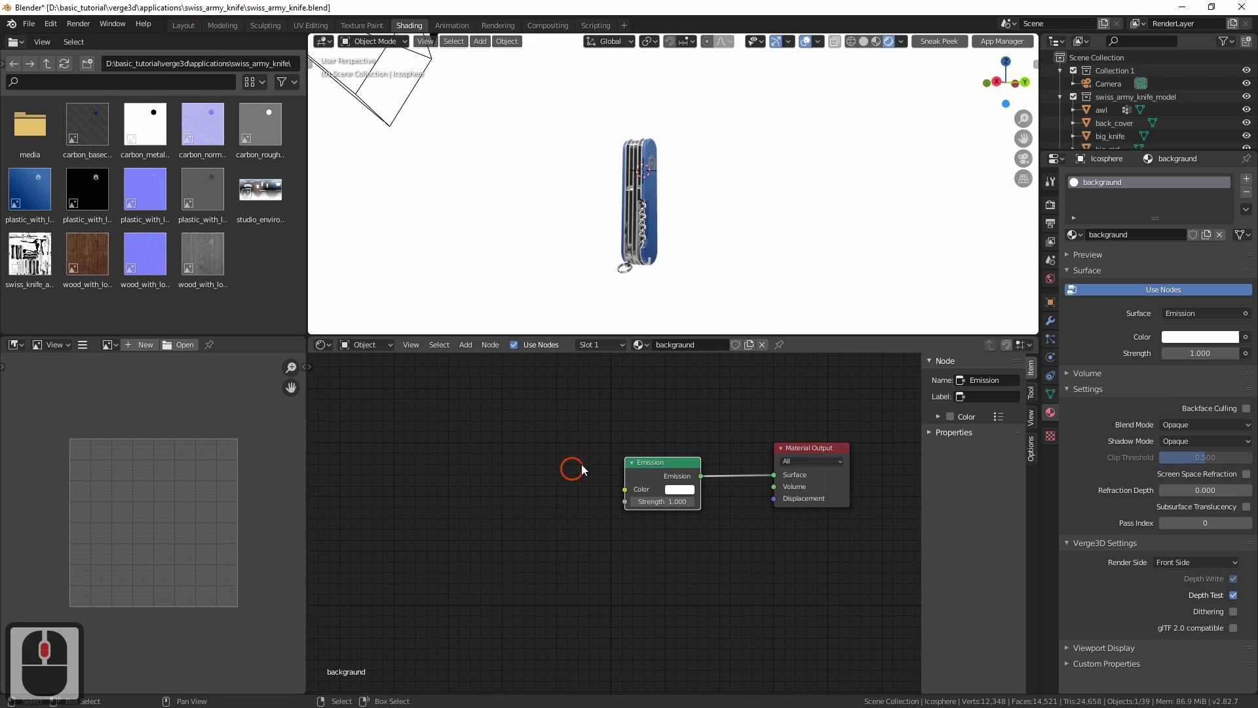
key("g")
left_click(671, 466)
middle_click_drag(551, 499, 553, 493, "ctrl")
middle_click_drag(503, 493, 538, 488)
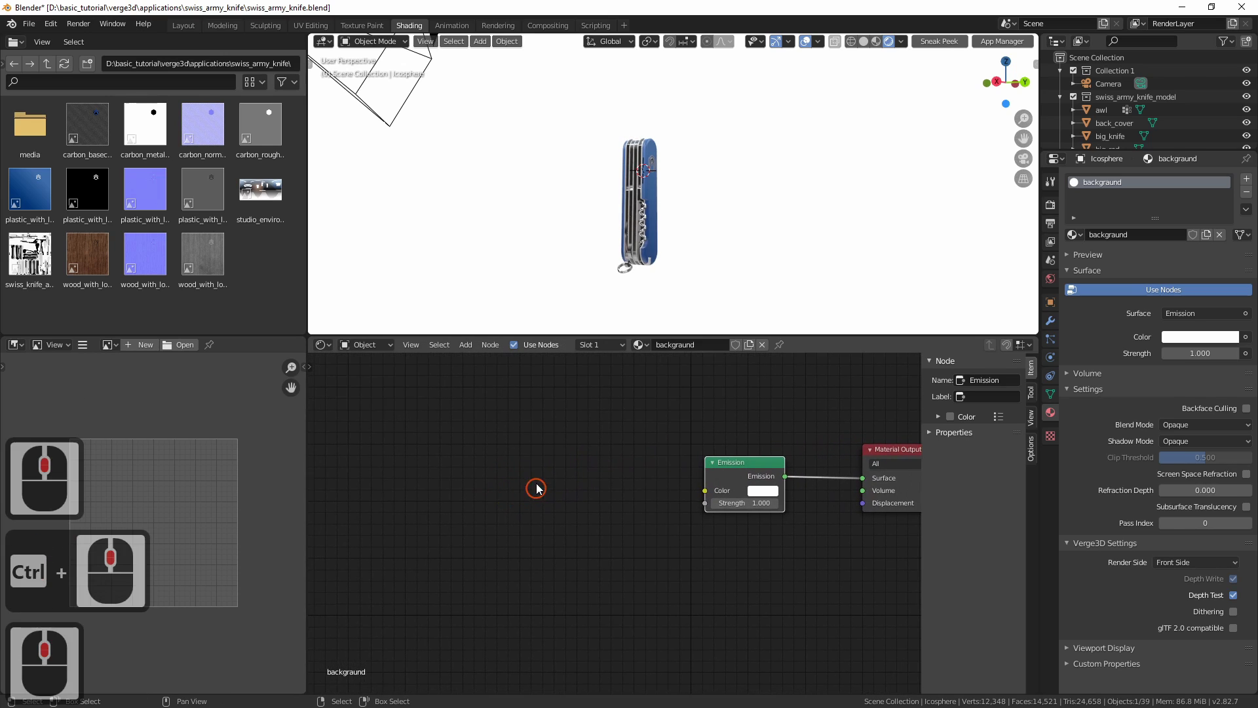
middle_click_drag(491, 219, 504, 221)
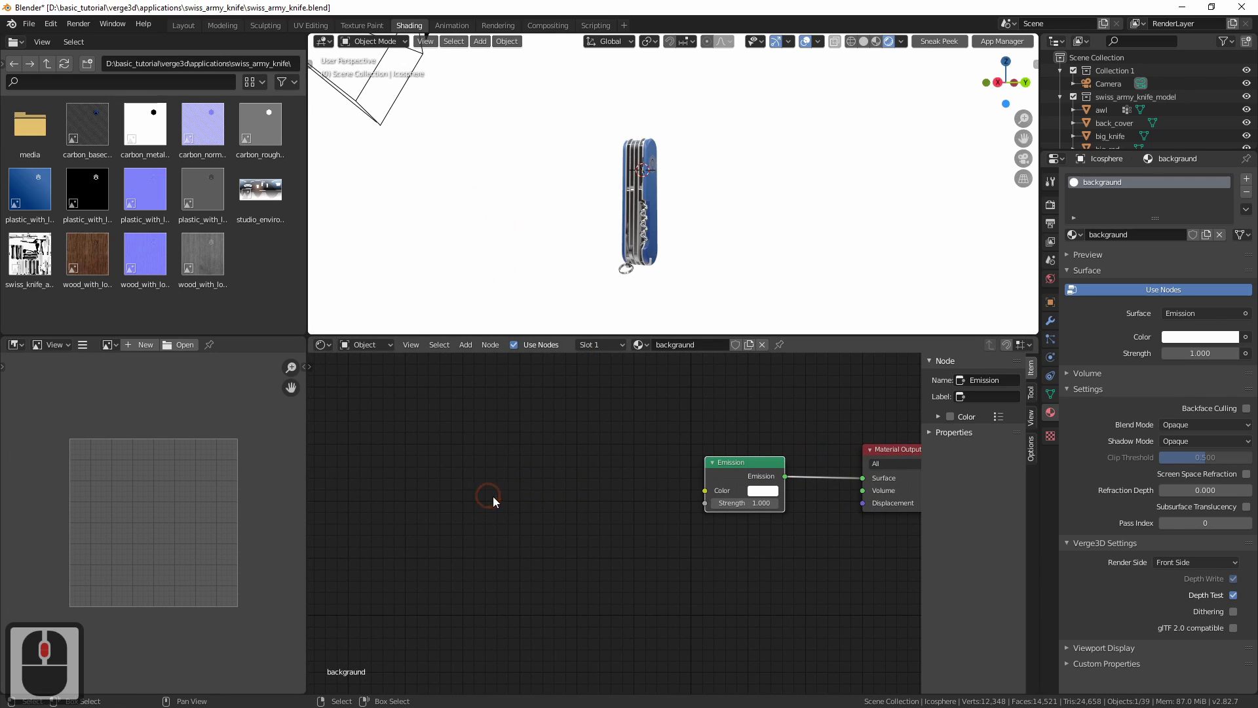
middle_click_drag(512, 489, 505, 497)
key("shift+a")
mouse_move(438, 481)
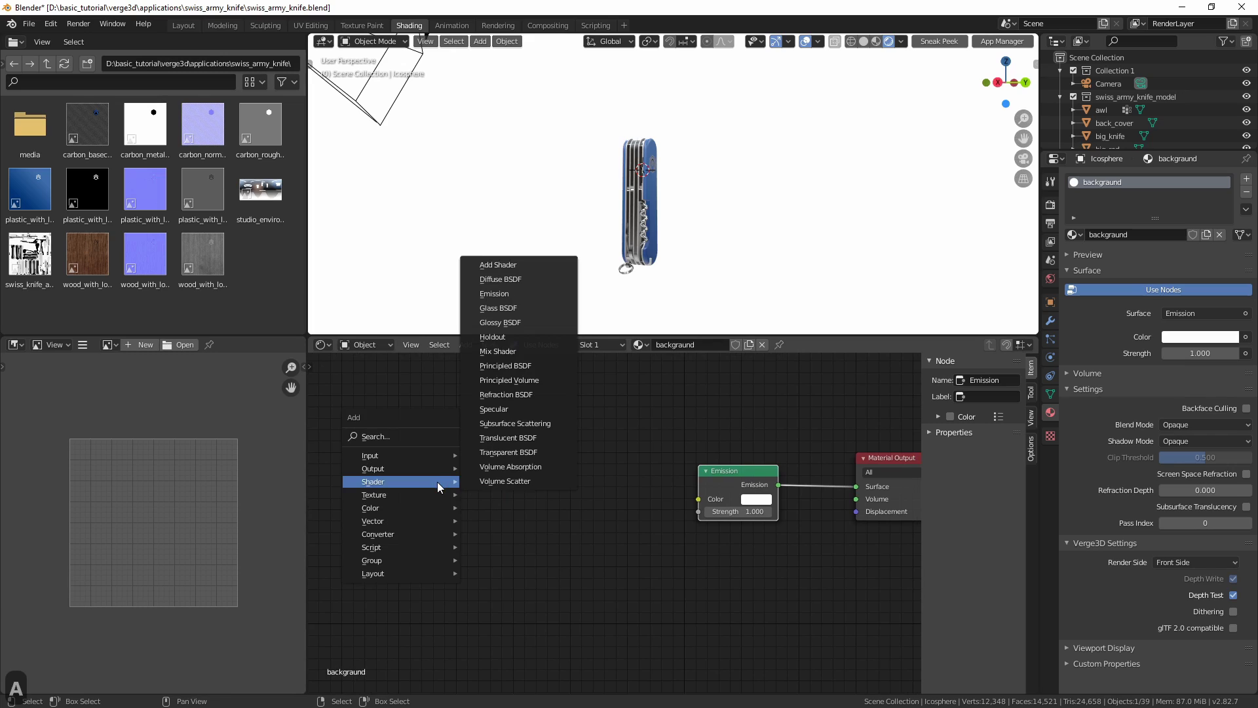
mouse_move(432, 454)
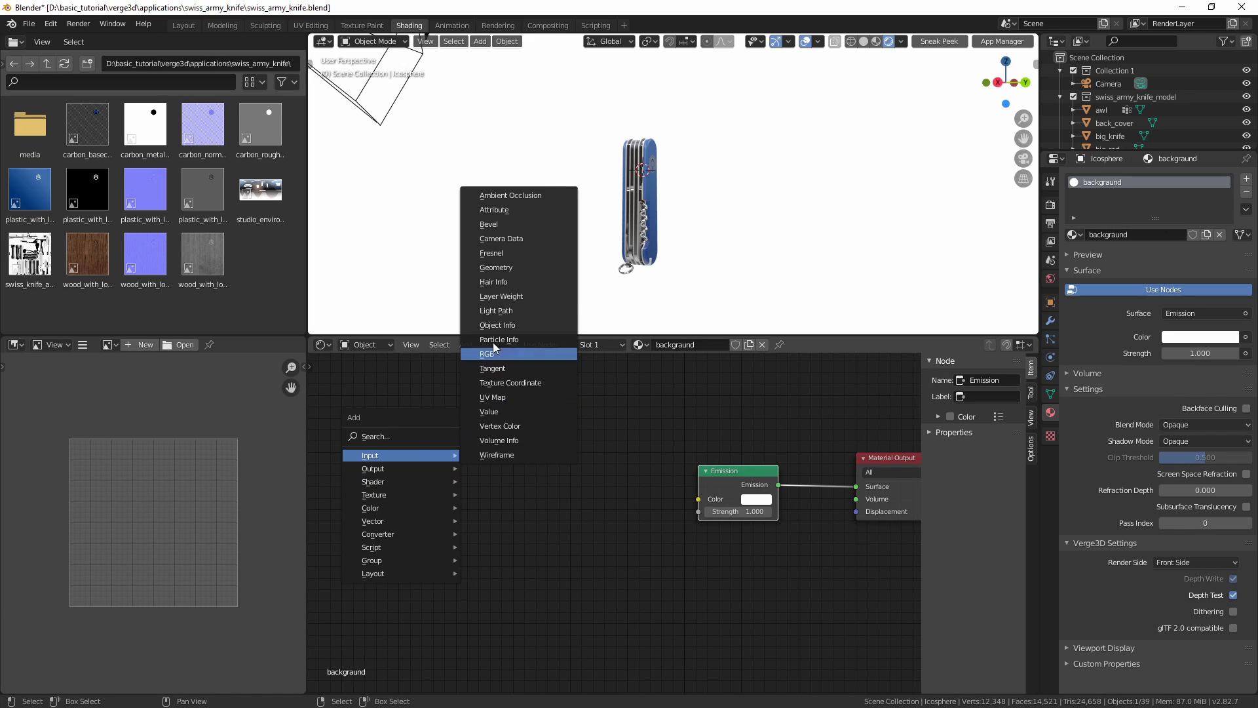
left_click(507, 297)
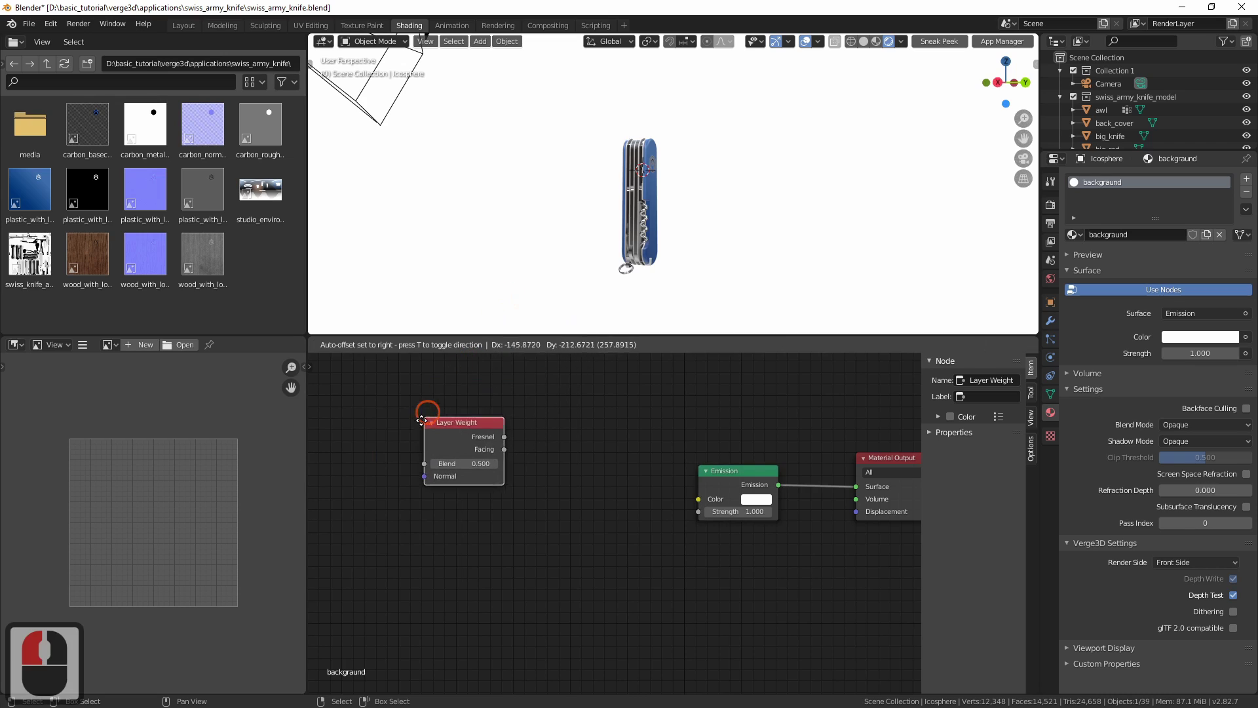
left_click(402, 434)
Connect the Layer Weight's Facing output to the Emission Color and move the Layer Weight node farther from the Emission node
middle_click_drag(461, 558, 472, 470, "ctrl")
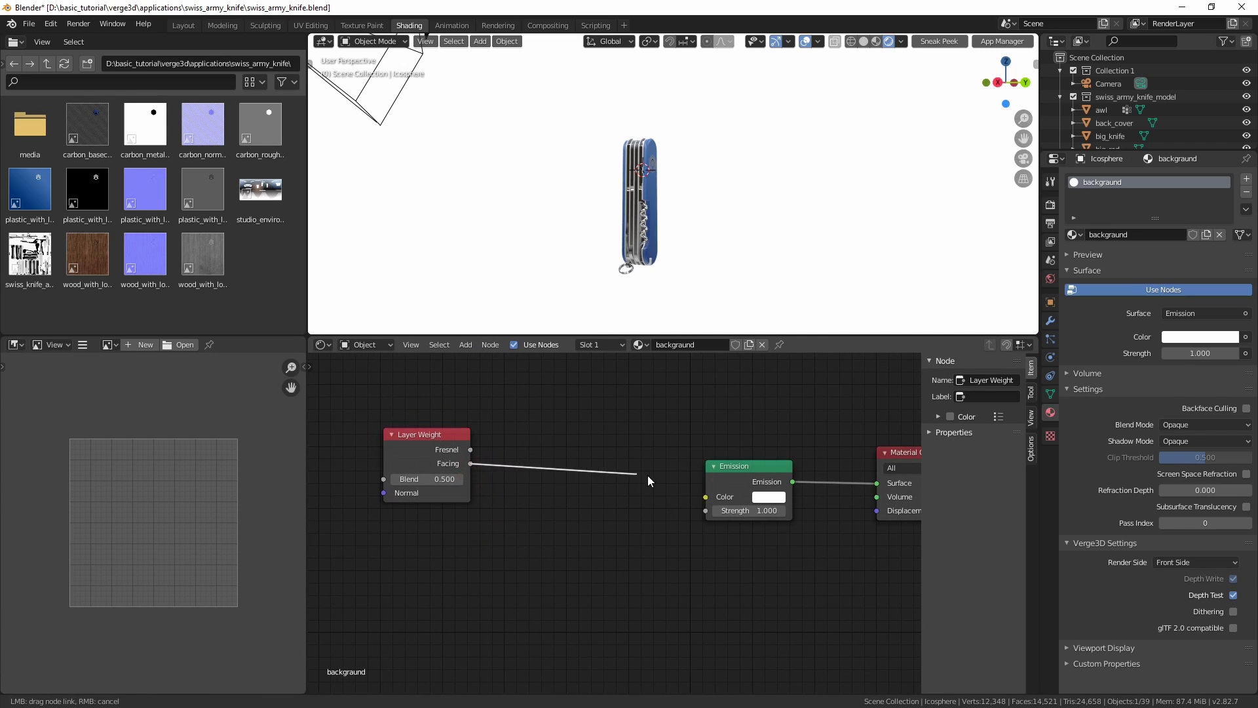
left_click_drag(703, 495, 705, 497)
key("g")
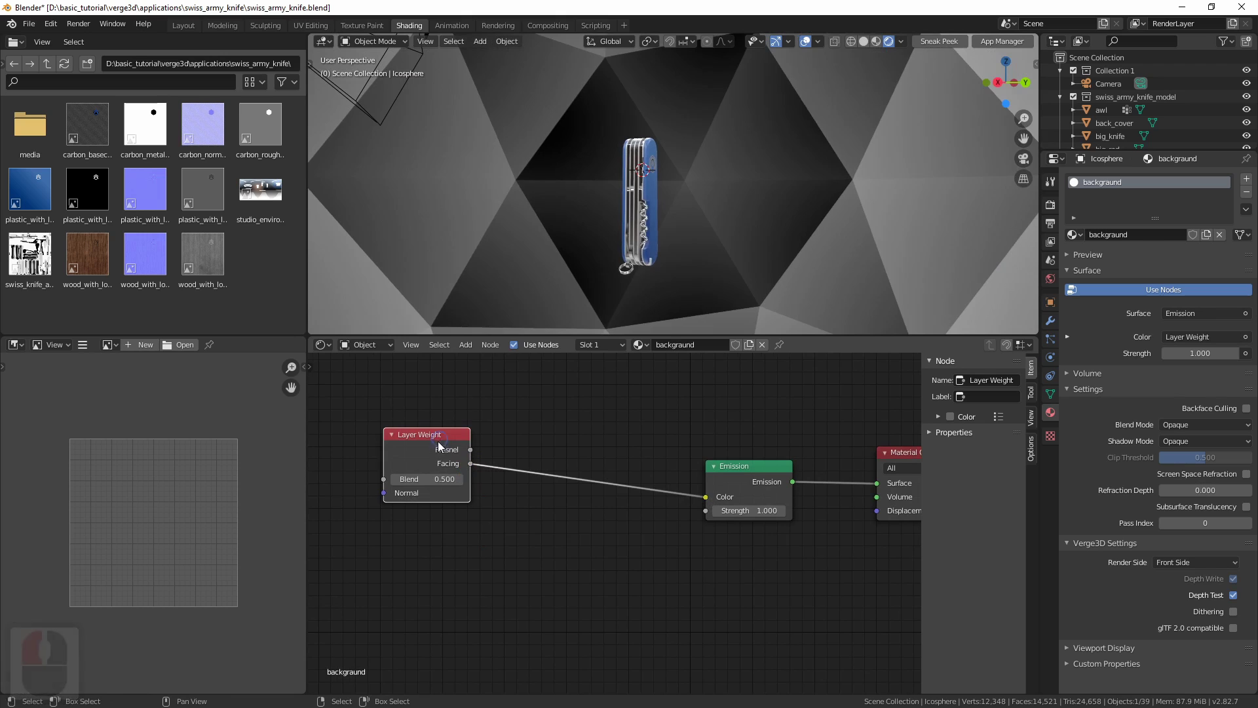
left_click(419, 462)
middle_click_drag(703, 152, 639, 249, "ctrl")
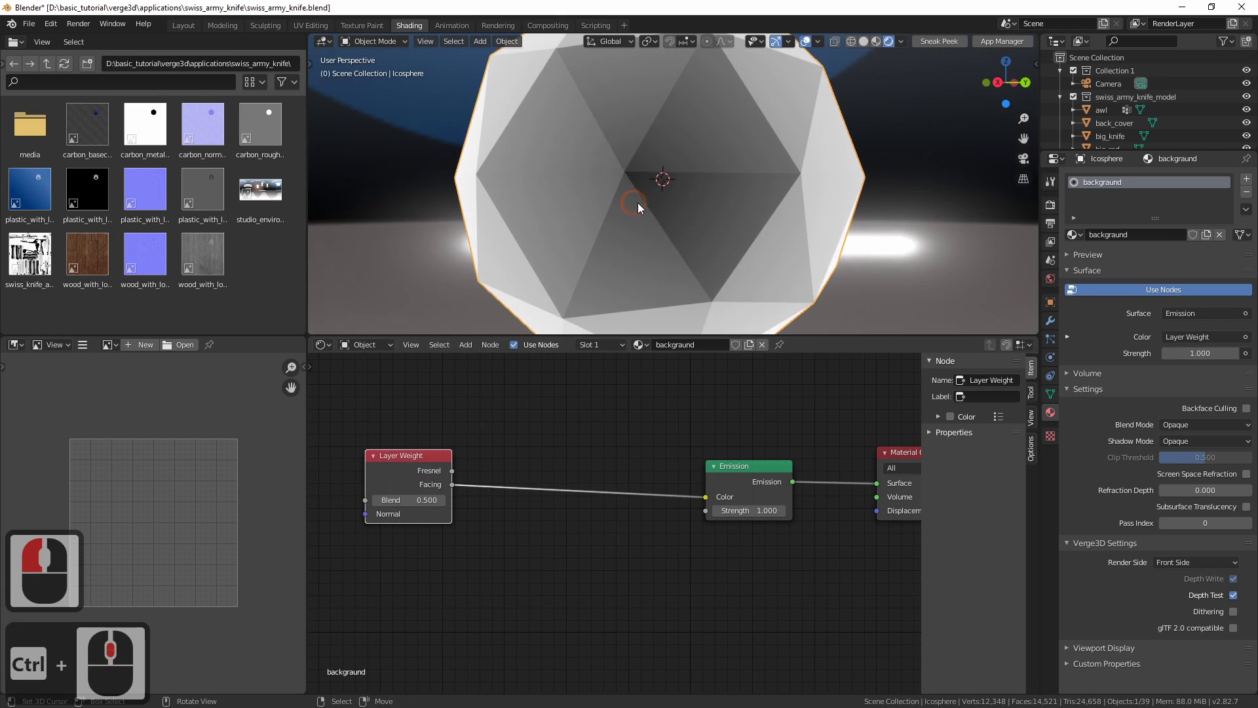
middle_click_drag(639, 202, 705, 191)
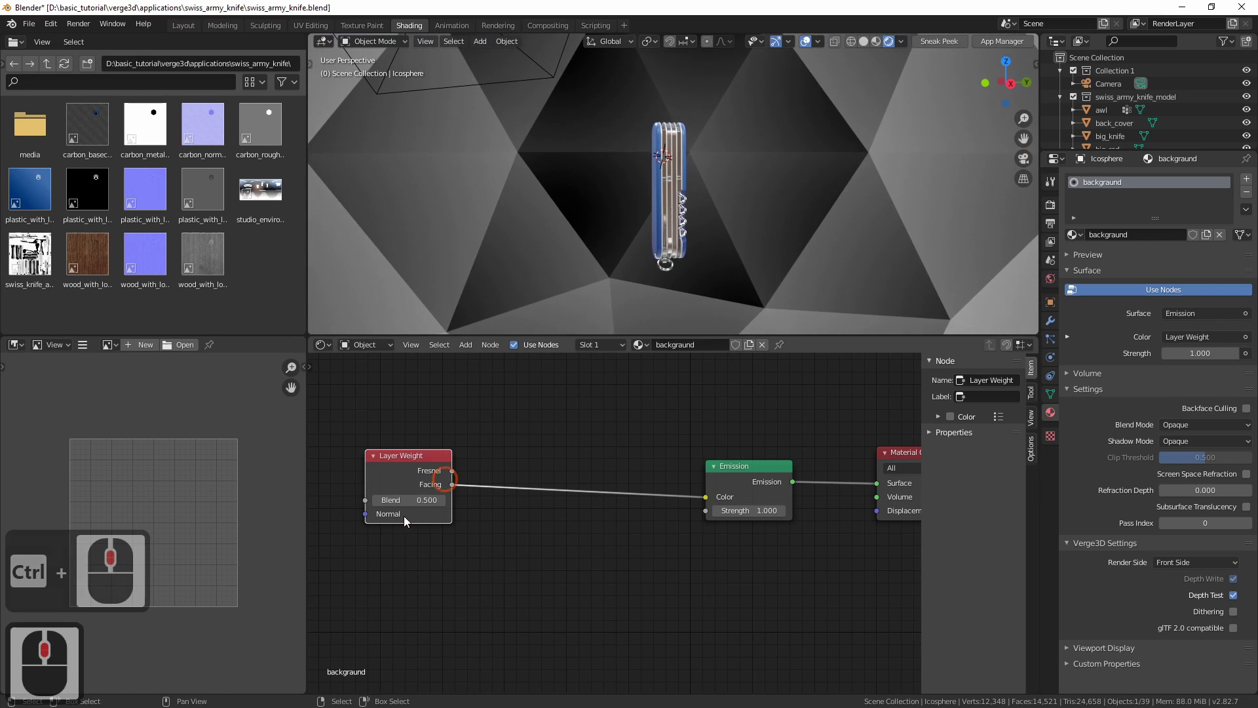
left_click(421, 465)
key("g")
left_click(391, 474)
middle_click_drag(527, 462, 552, 452)
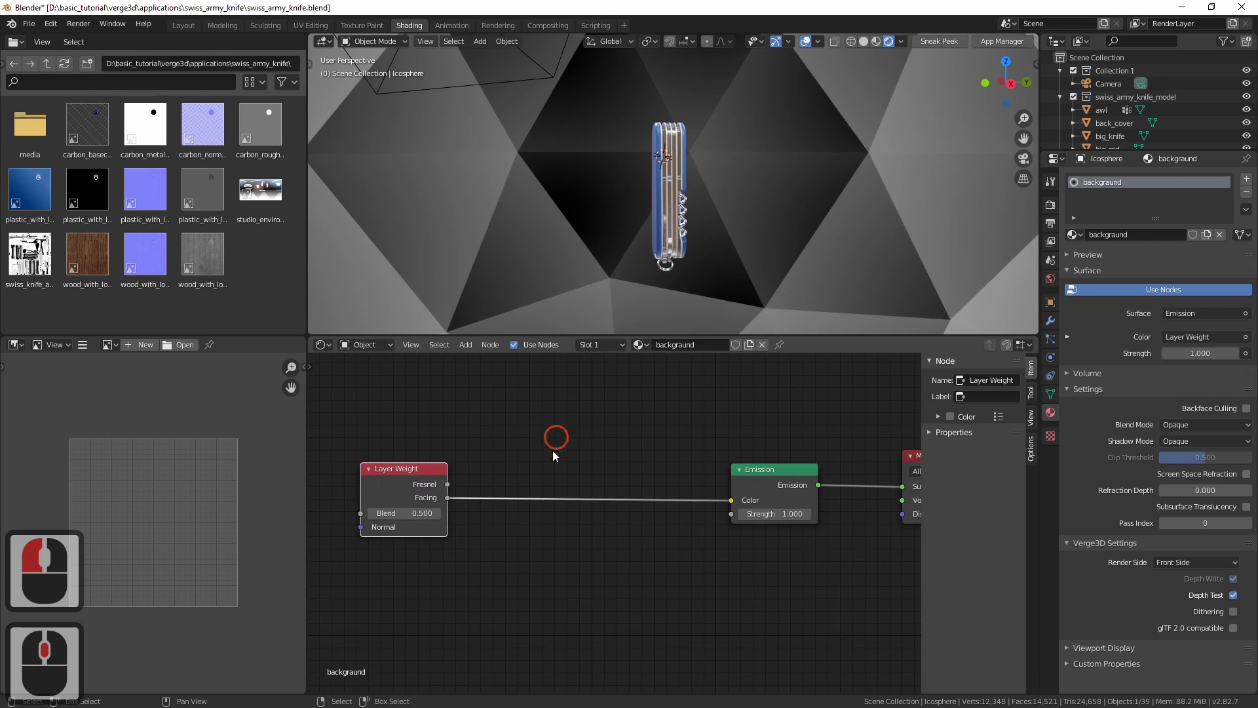
Set the Layer Weight node's Blend to 0.990 and check the sphere's shading around the knife
triple_click(437, 513)
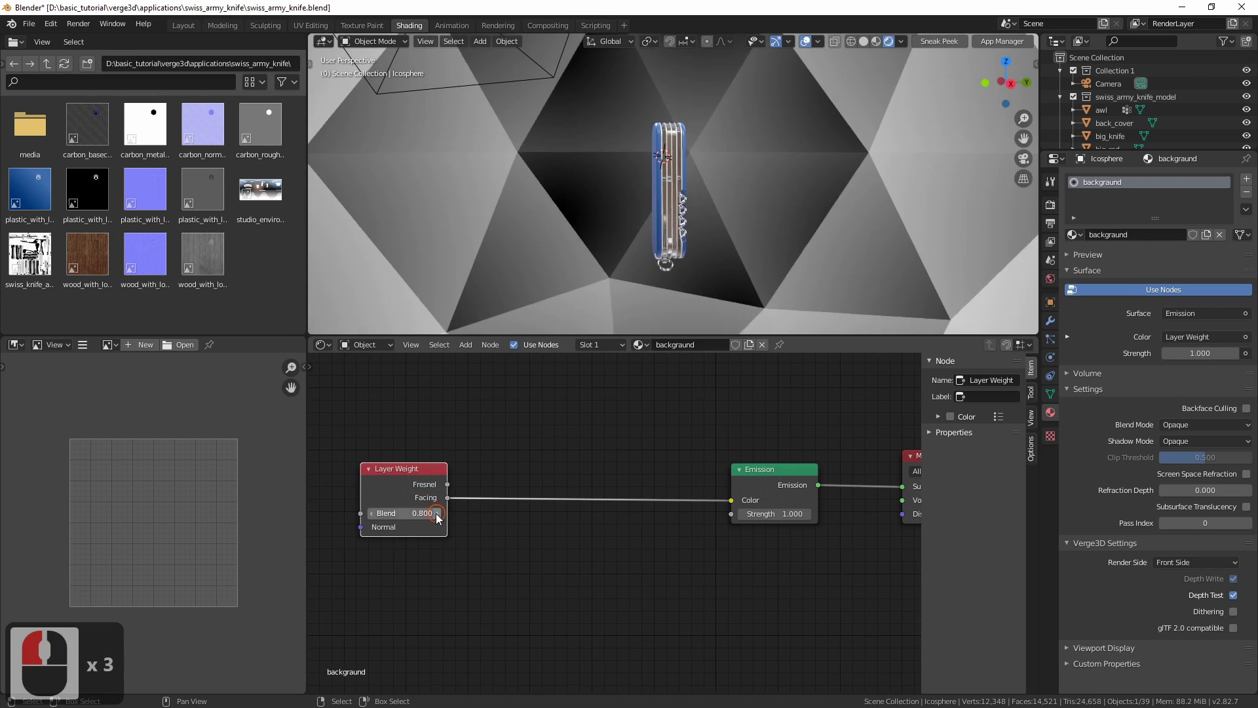
left_click(437, 514)
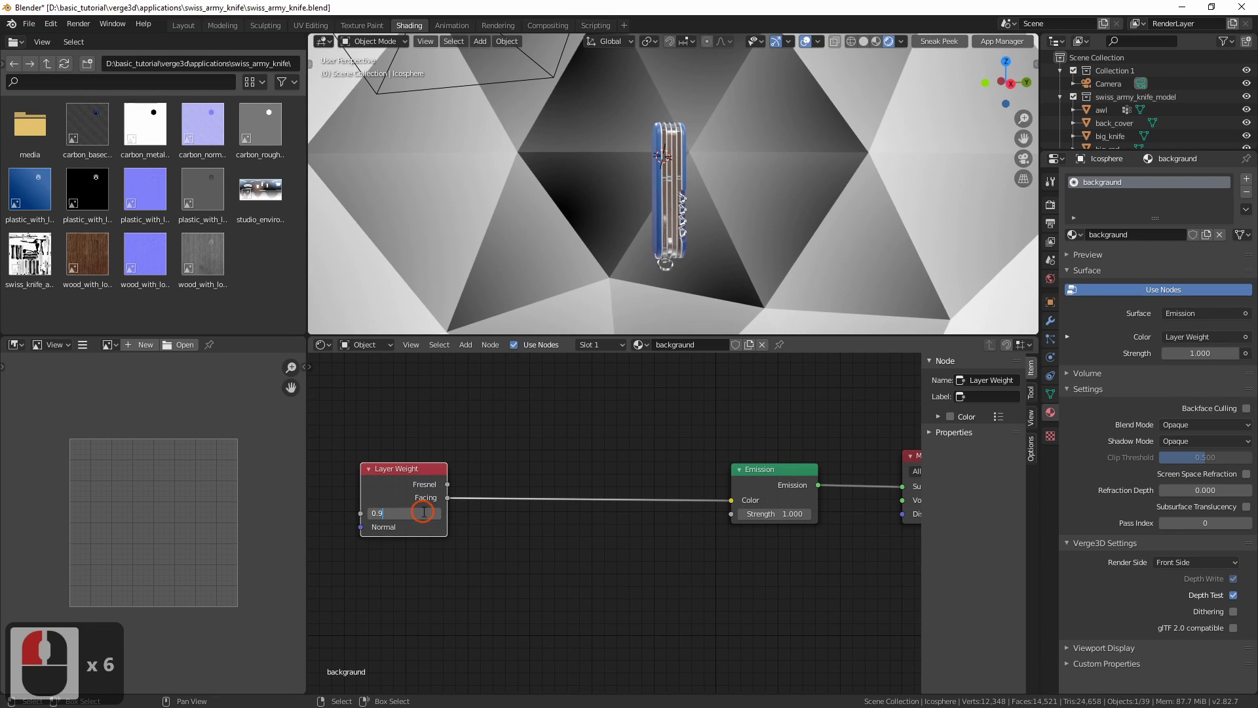
type("9")
key("Return")
middle_click_drag(686, 211, 729, 112)
middle_click_drag(652, 227, 680, 272)
Insert a Math node into the link between Layer Weight and Emission and set its operation to Multiply
middle_click_drag(590, 486, 596, 490)
middle_click(565, 492)
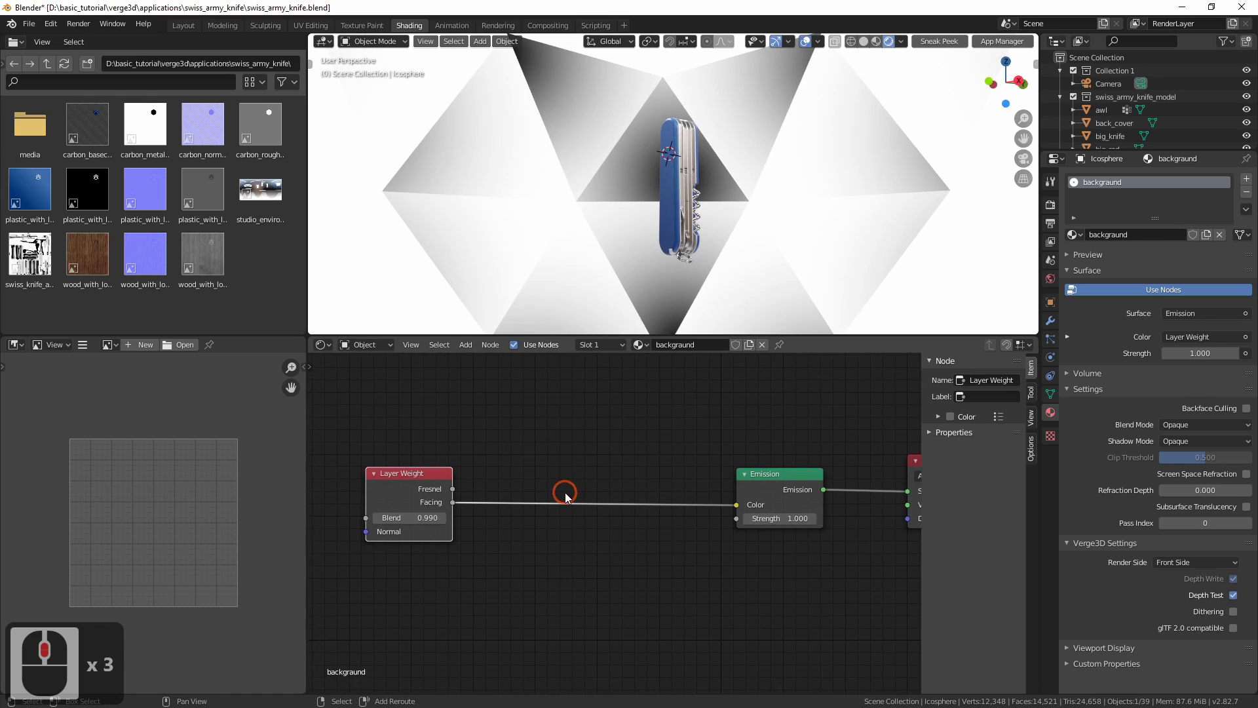
key("shift+a")
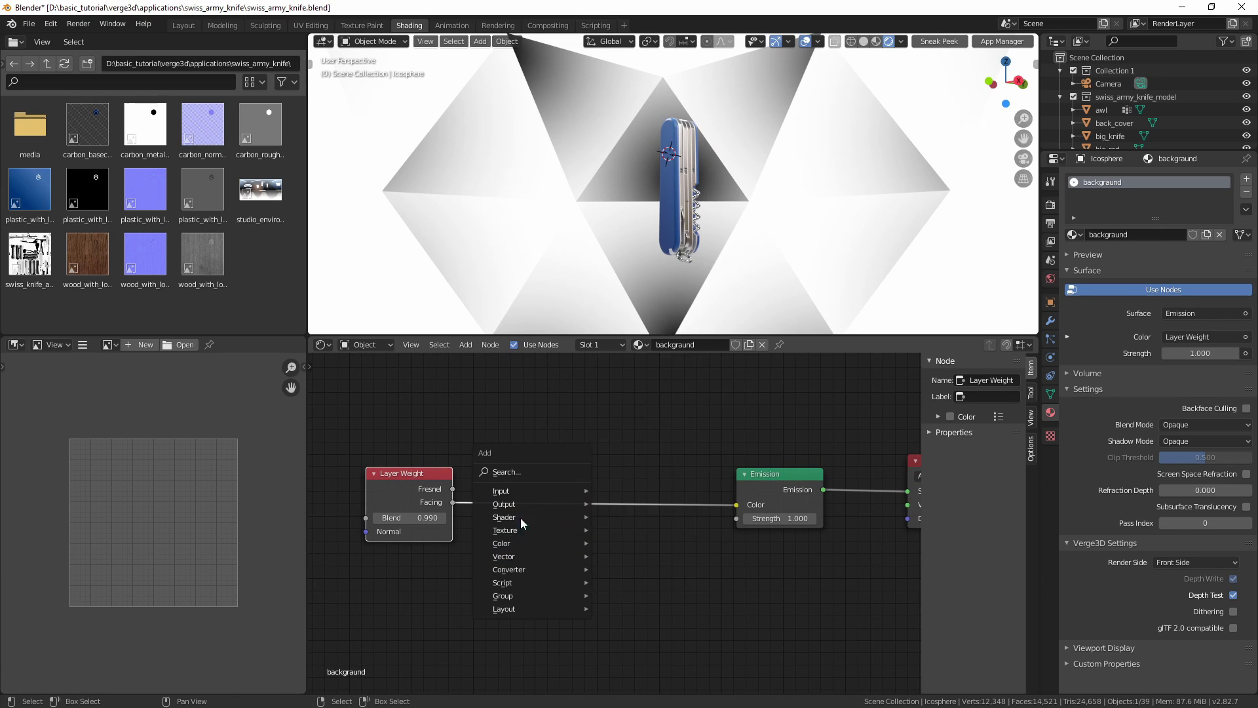
mouse_move(520, 514)
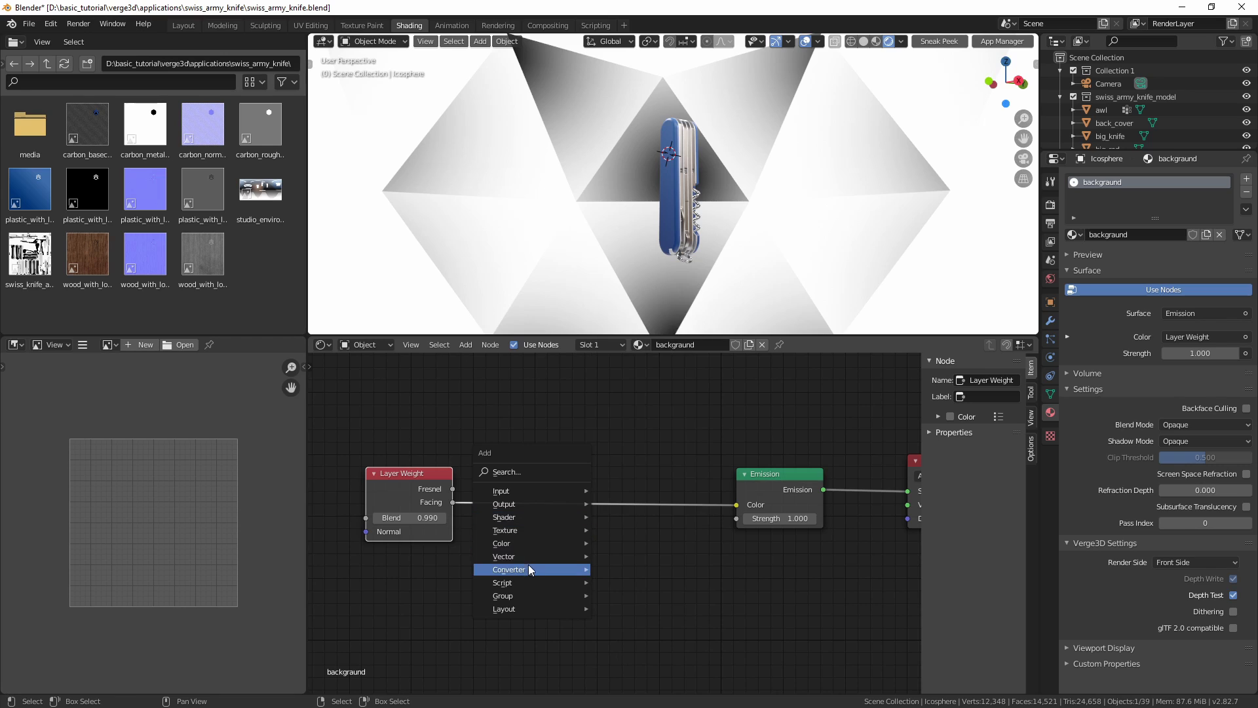
mouse_move(569, 569)
left_click(606, 466)
left_click(561, 499)
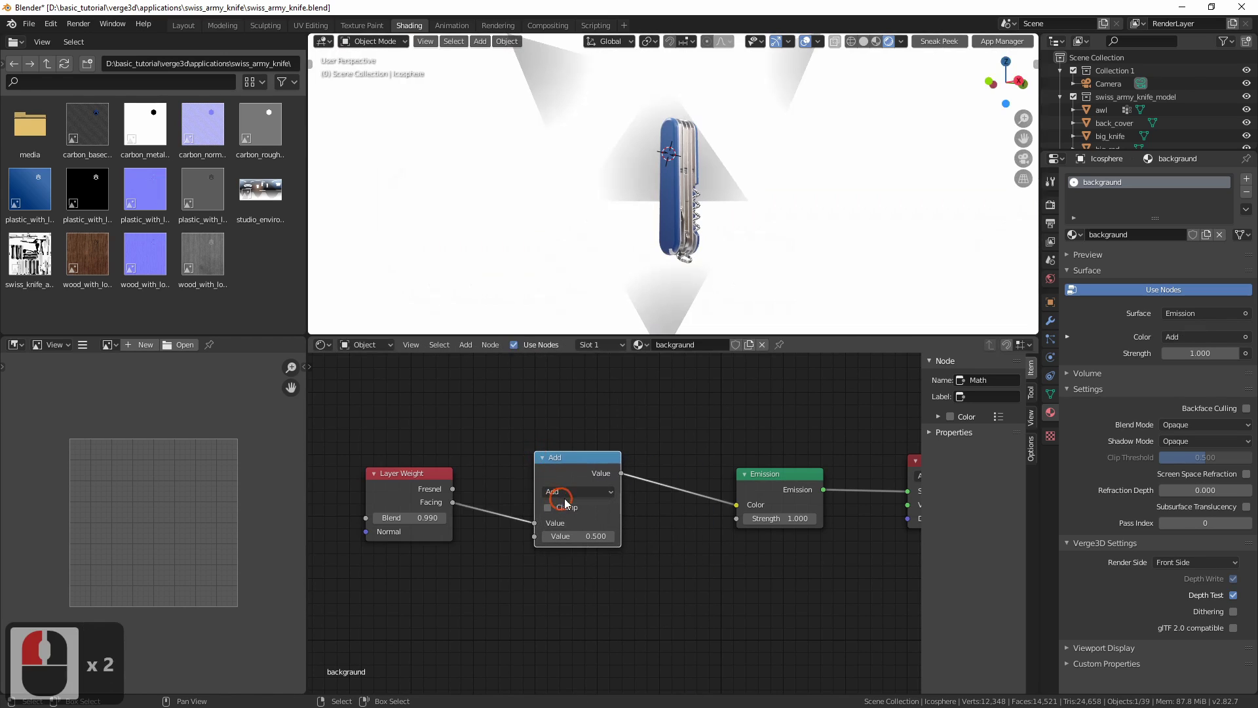
left_click(567, 493)
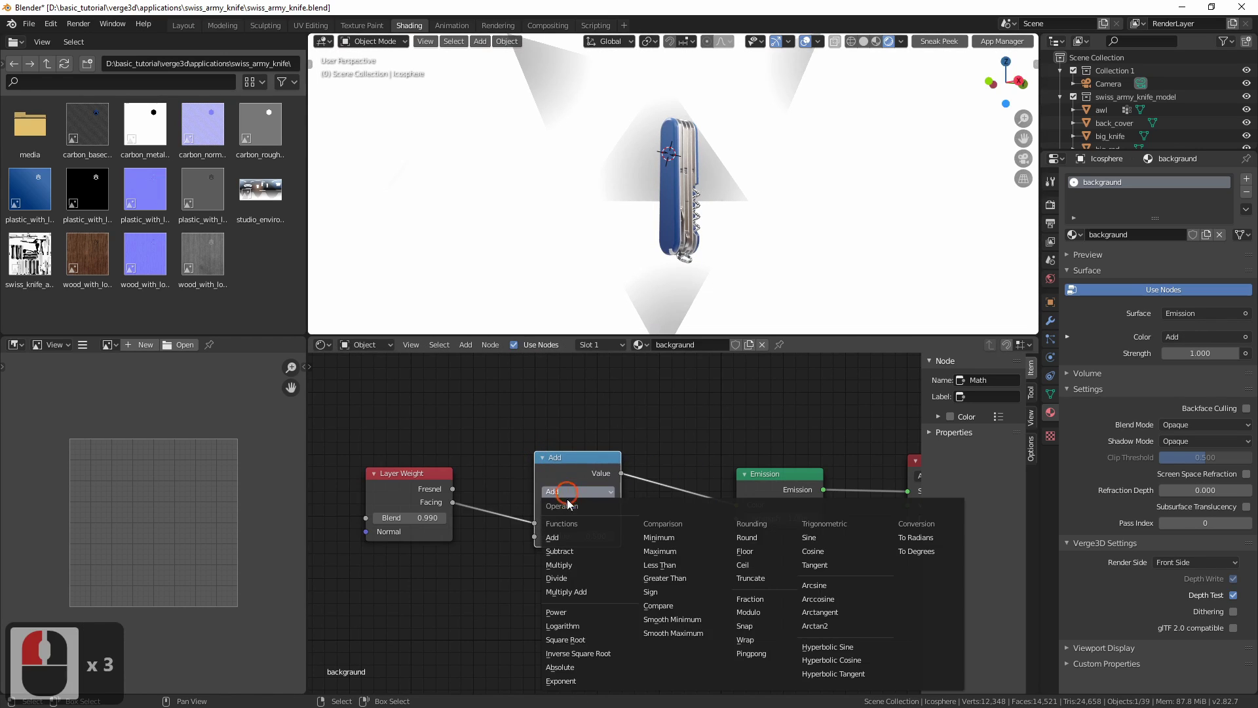
left_click(566, 565)
Set the Multiply node's second value to 1.100 and move the node slightly closer to Layer Weight
left_click(611, 536)
left_click(611, 536)
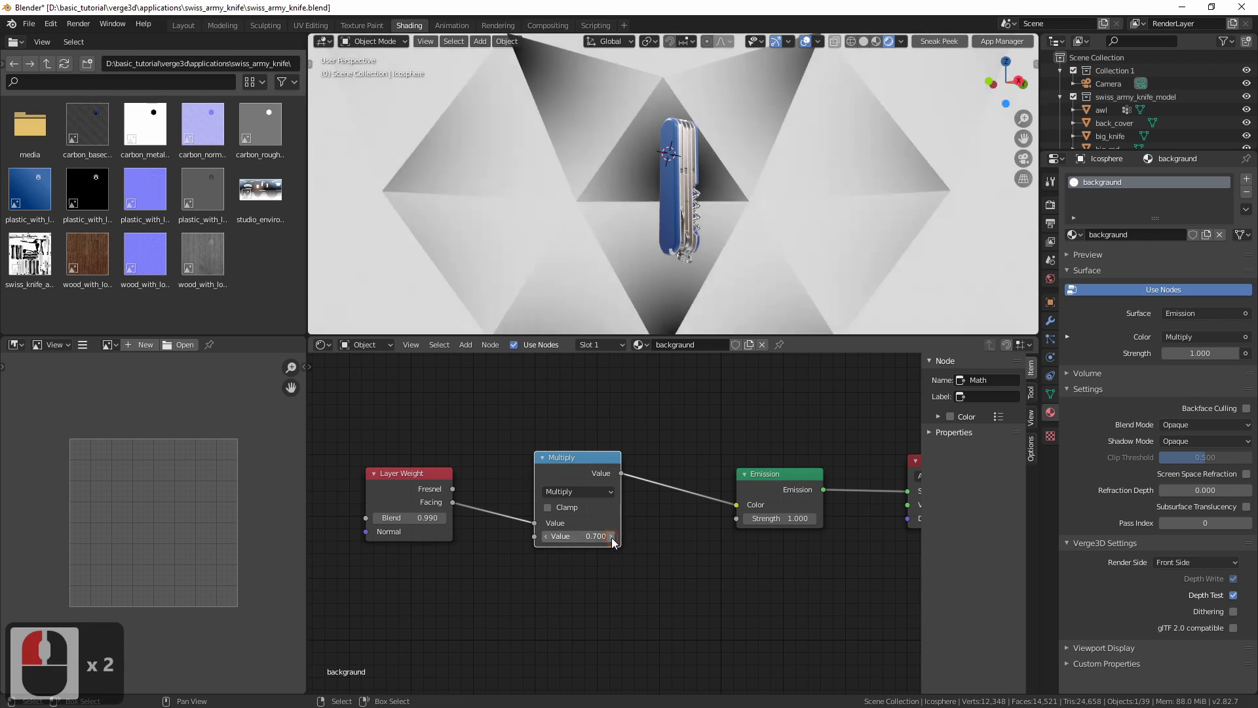
left_click(611, 536)
left_click(610, 536)
left_click(611, 536)
left_click(611, 536)
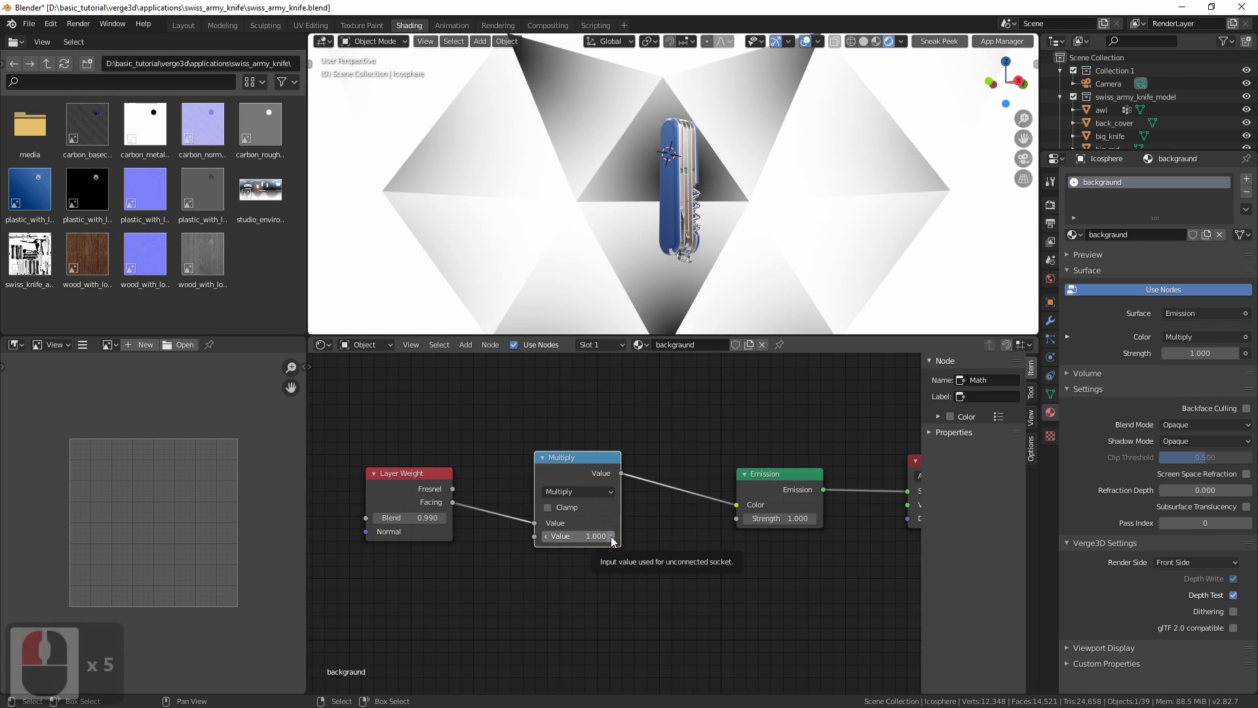
left_click_drag(577, 470, 550, 464)
middle_click_drag(631, 211, 650, 211)
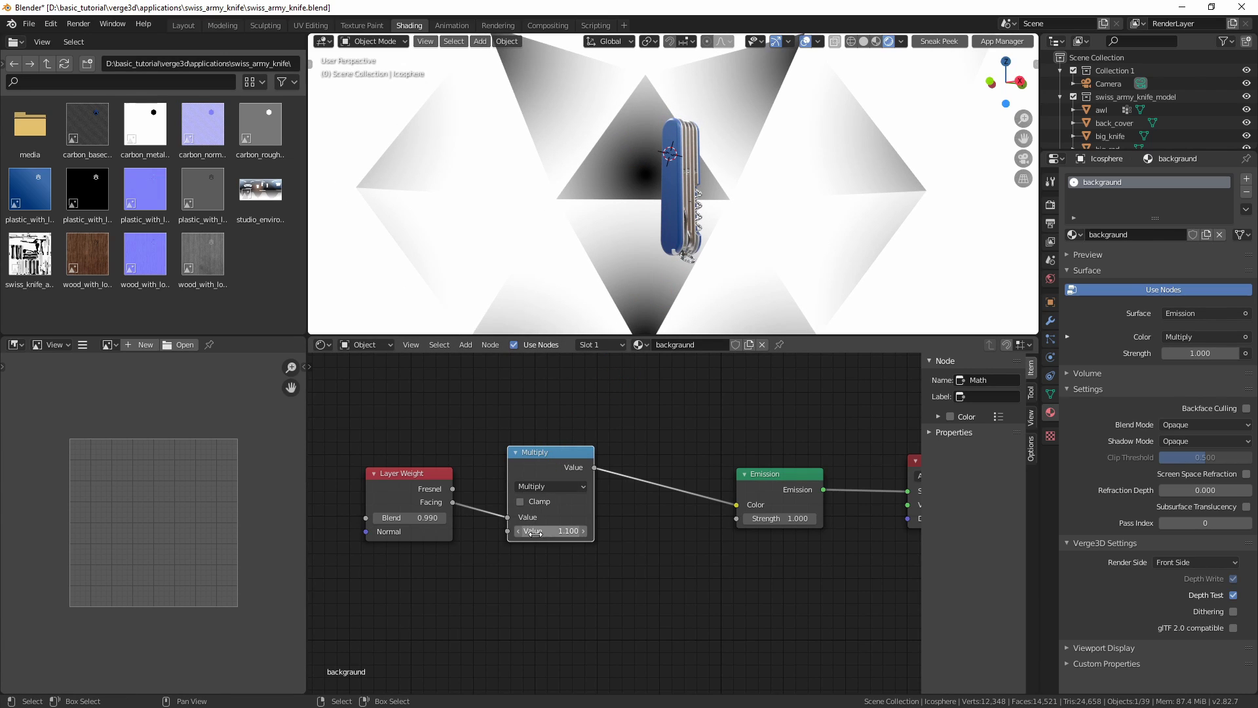
left_click(583, 531)
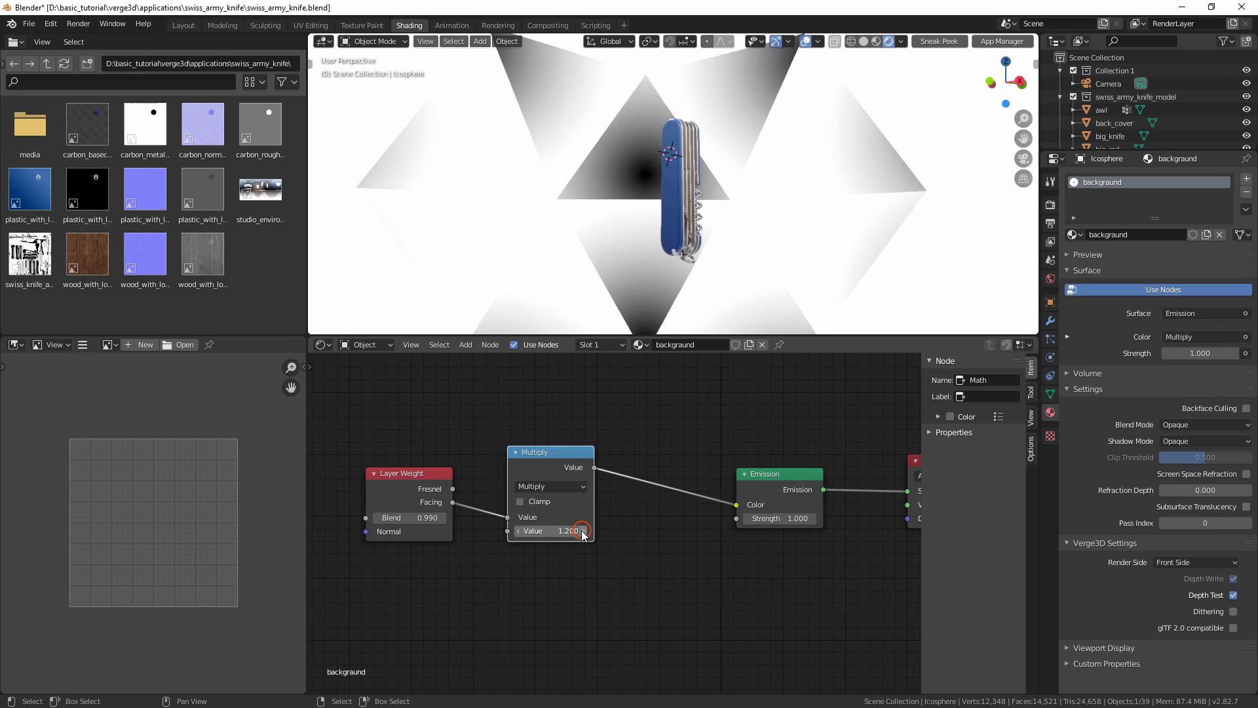
left_click(518, 531)
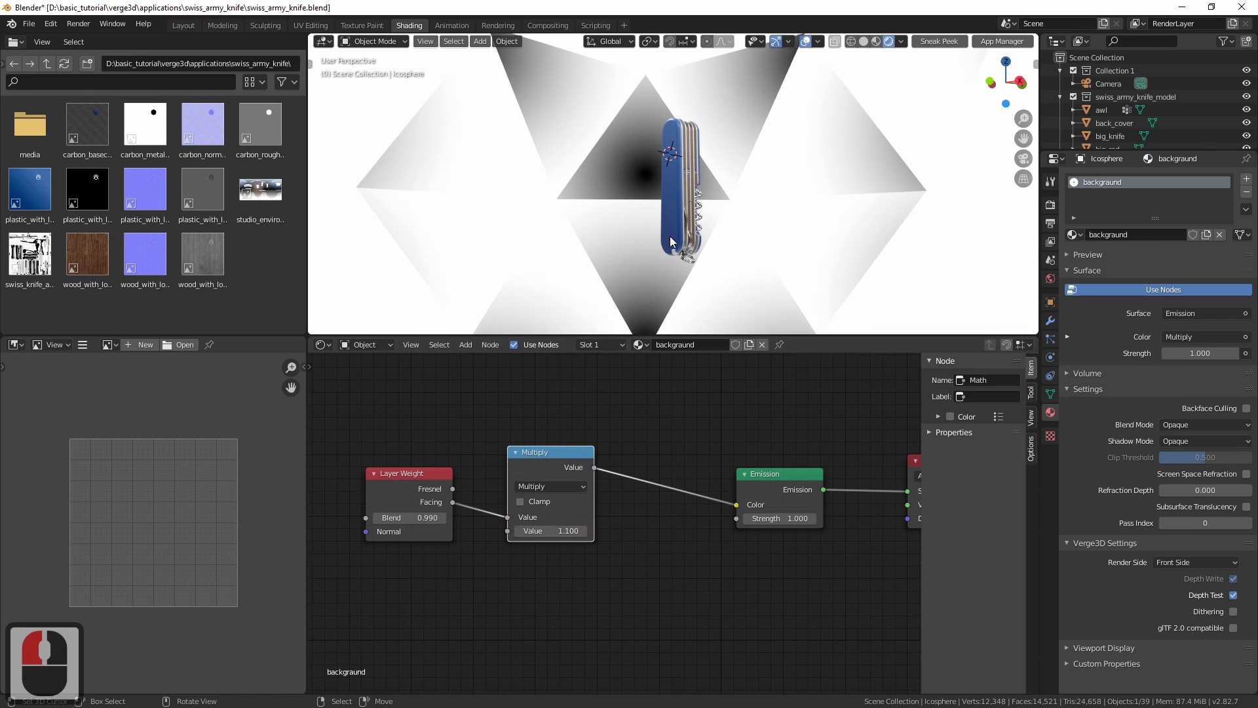
Move the Layer Weight and Multiply nodes farther from the Emission node to make room for another node
right_click(416, 482)
key("g")
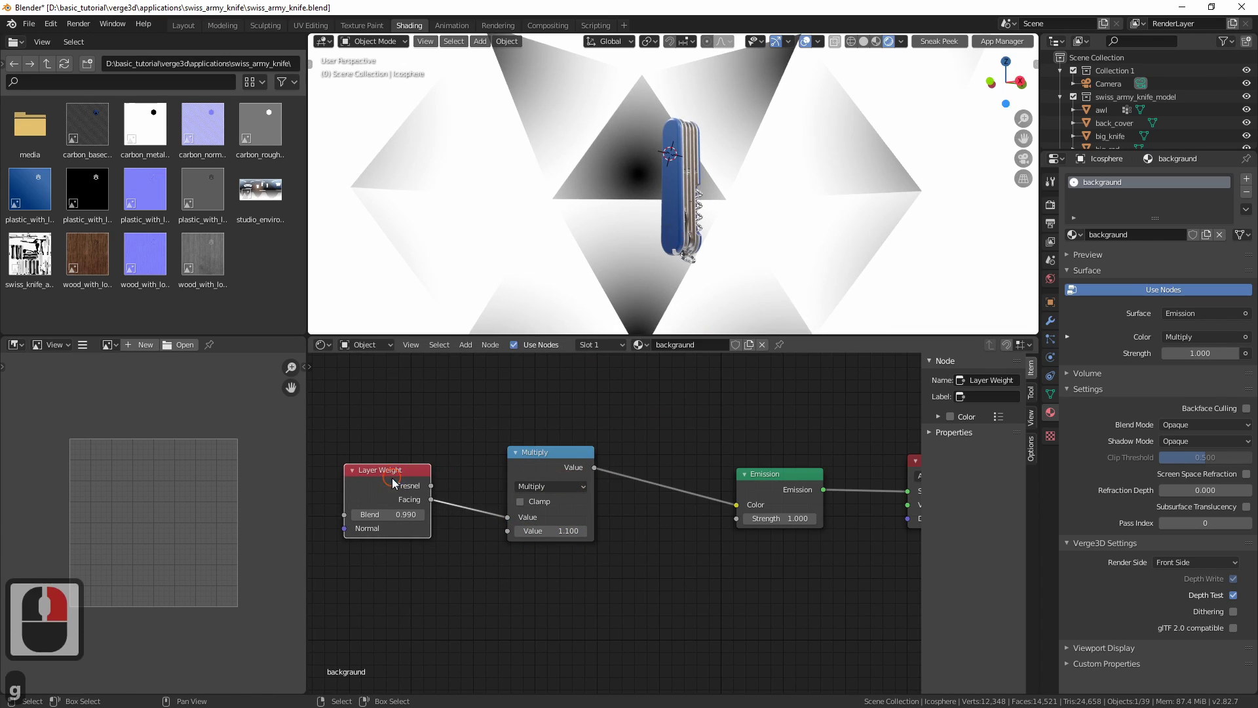
left_click(393, 478)
right_click(552, 458)
key("g")
left_click(522, 458)
Insert a Mix color node between Multiply and Emission, with the Multiply Value output connected to its Fac input
key("shift+a")
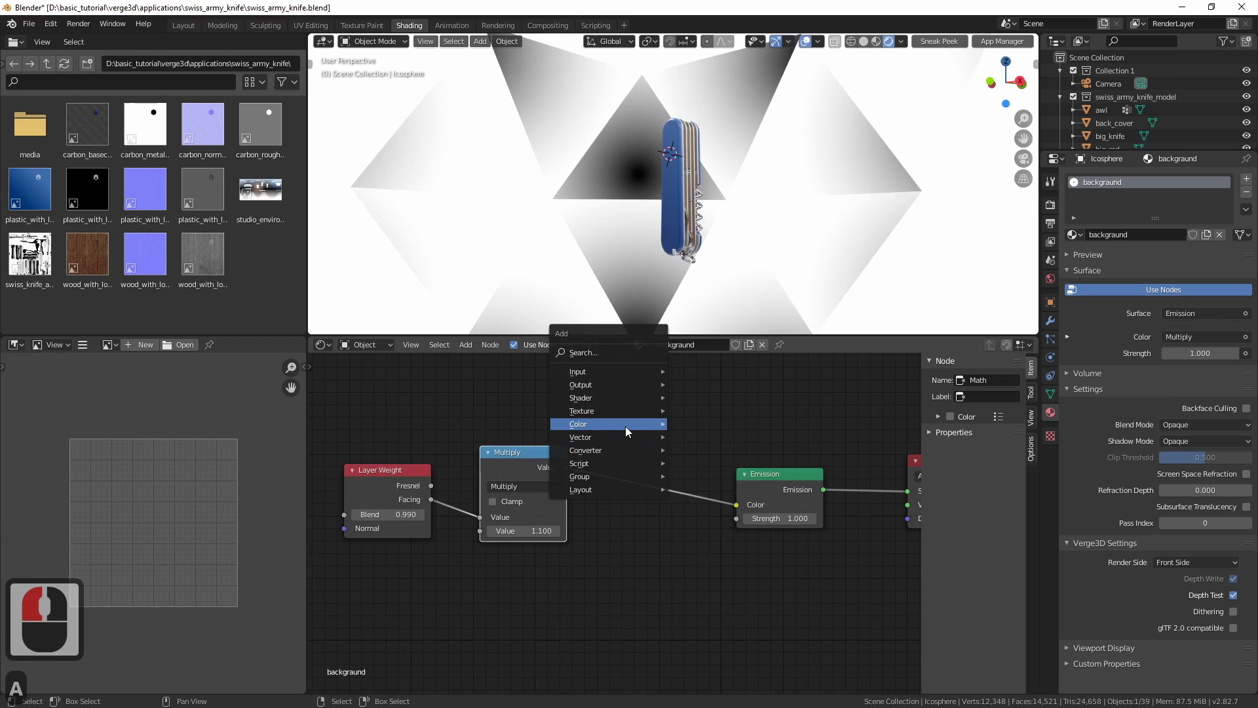
mouse_move(625, 424)
left_click(692, 498)
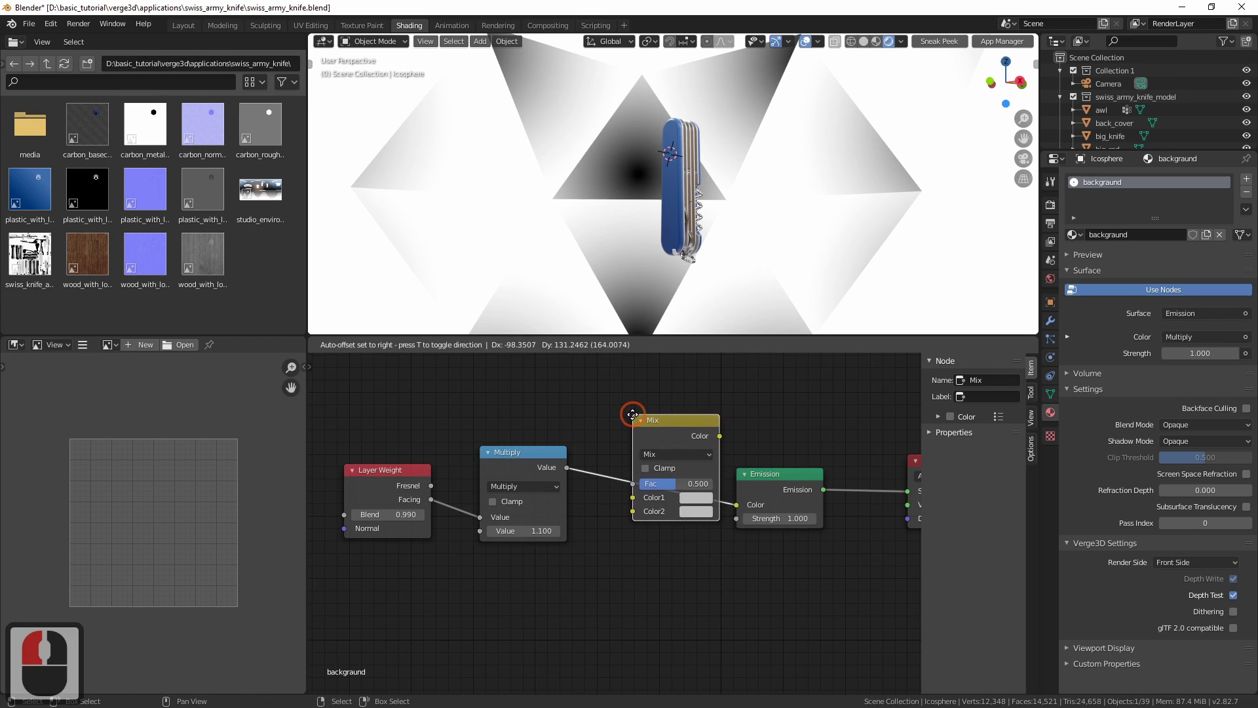
left_click(636, 501)
mouse_move(639, 507)
left_mouse_down()
mouse_move(618, 500)
mouse_move(639, 491)
left_mouse_up()
middle_click_drag(699, 498, 674, 501)
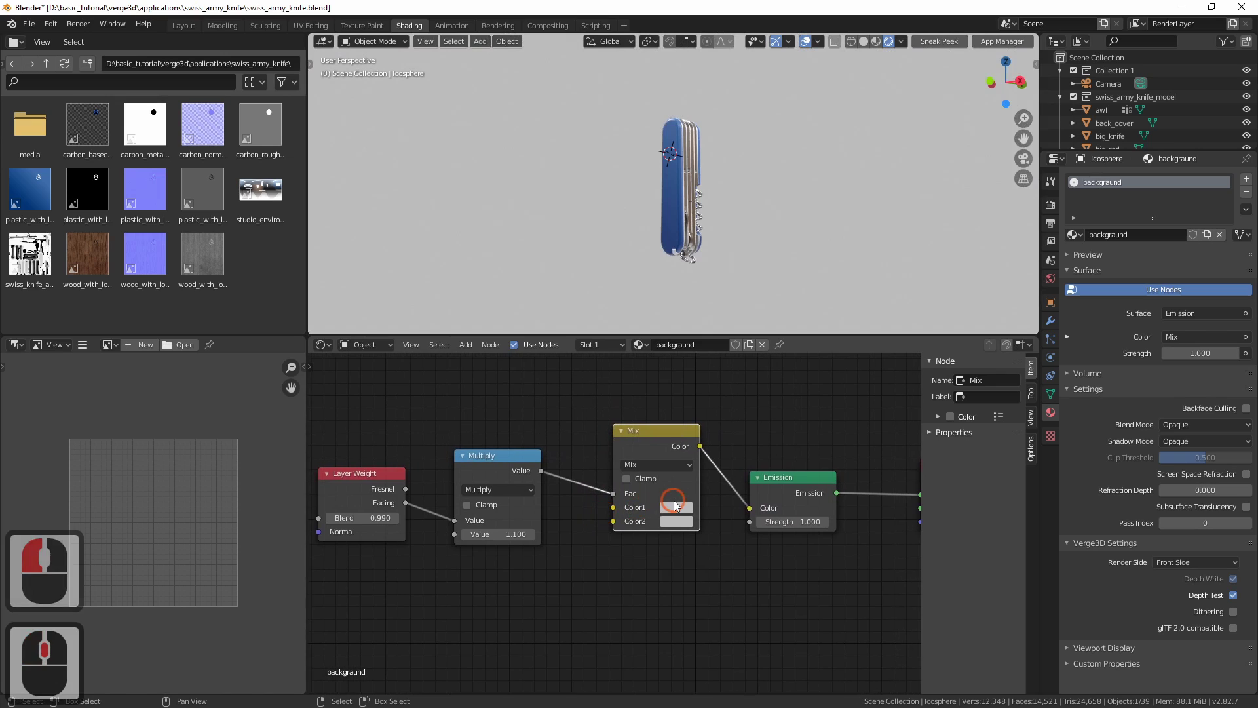
Set the Mix node's Color1 to a very dark blue-gray, hex 191B22
left_click(675, 505)
left_click(713, 383)
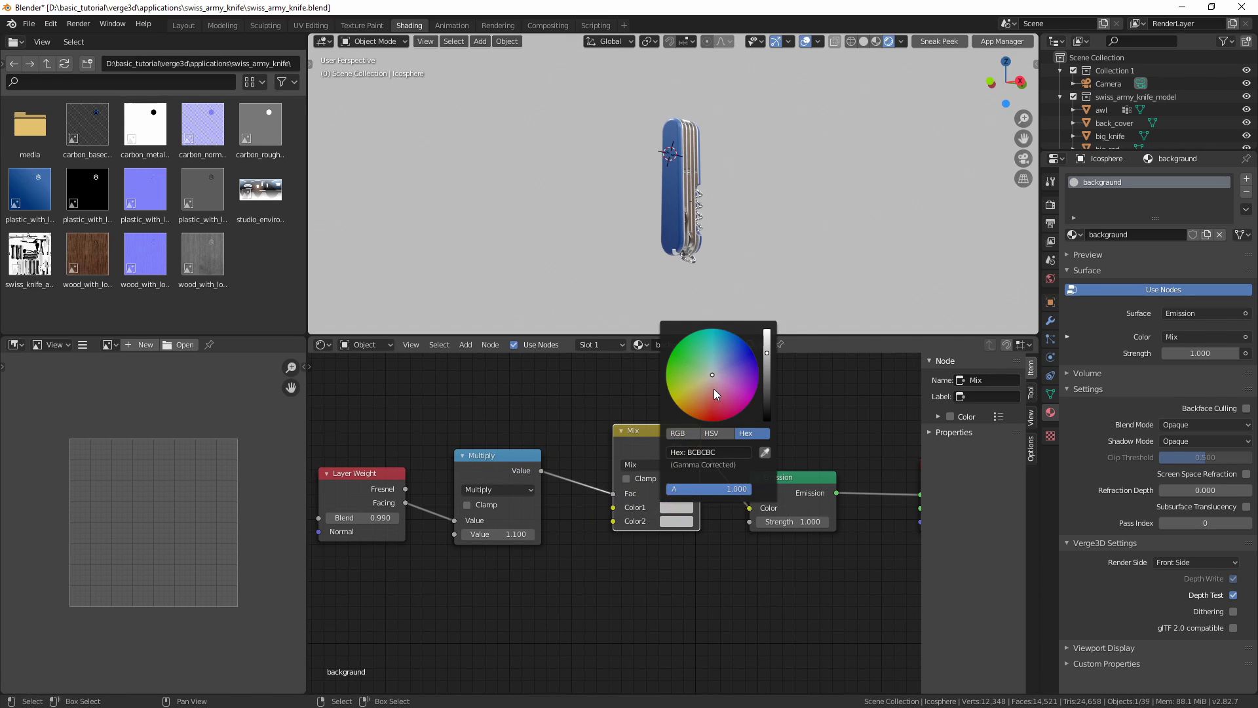
left_click_drag(713, 394, 721, 367)
left_click_drag(768, 412, 769, 415)
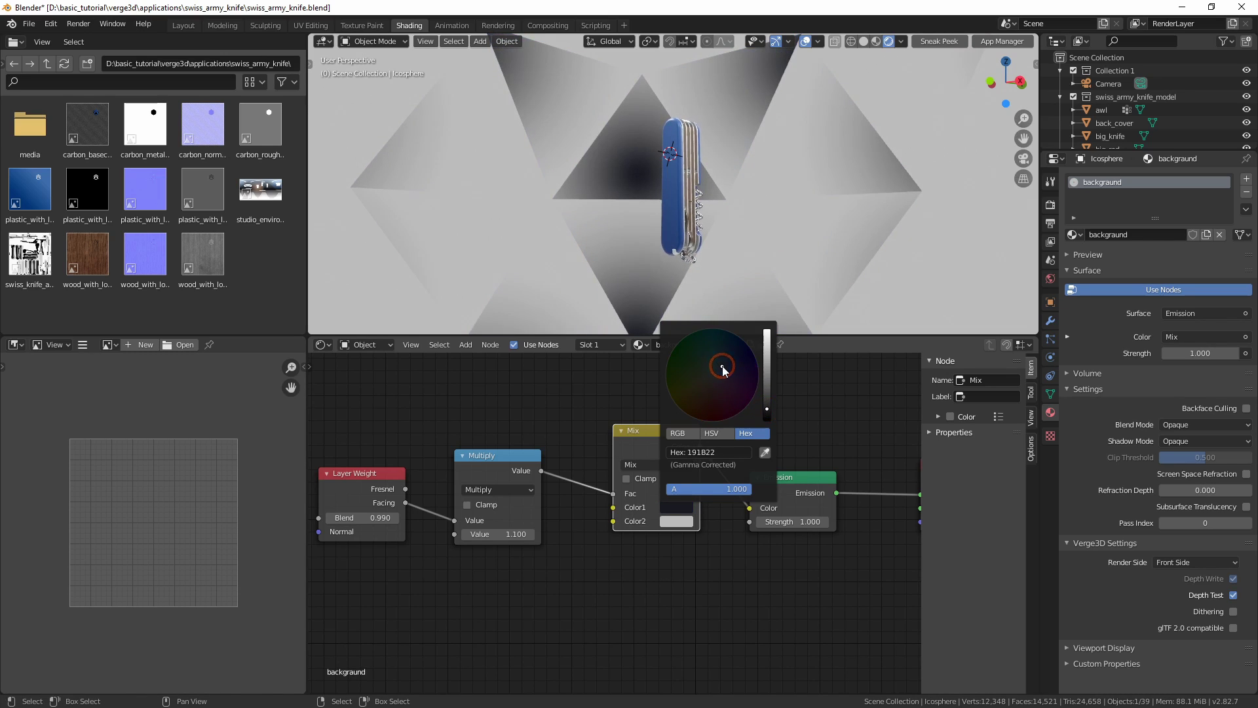
Set the Mix node's Color2 to a very dark reddish brown, hex 140804
left_click(686, 524)
left_click(702, 425)
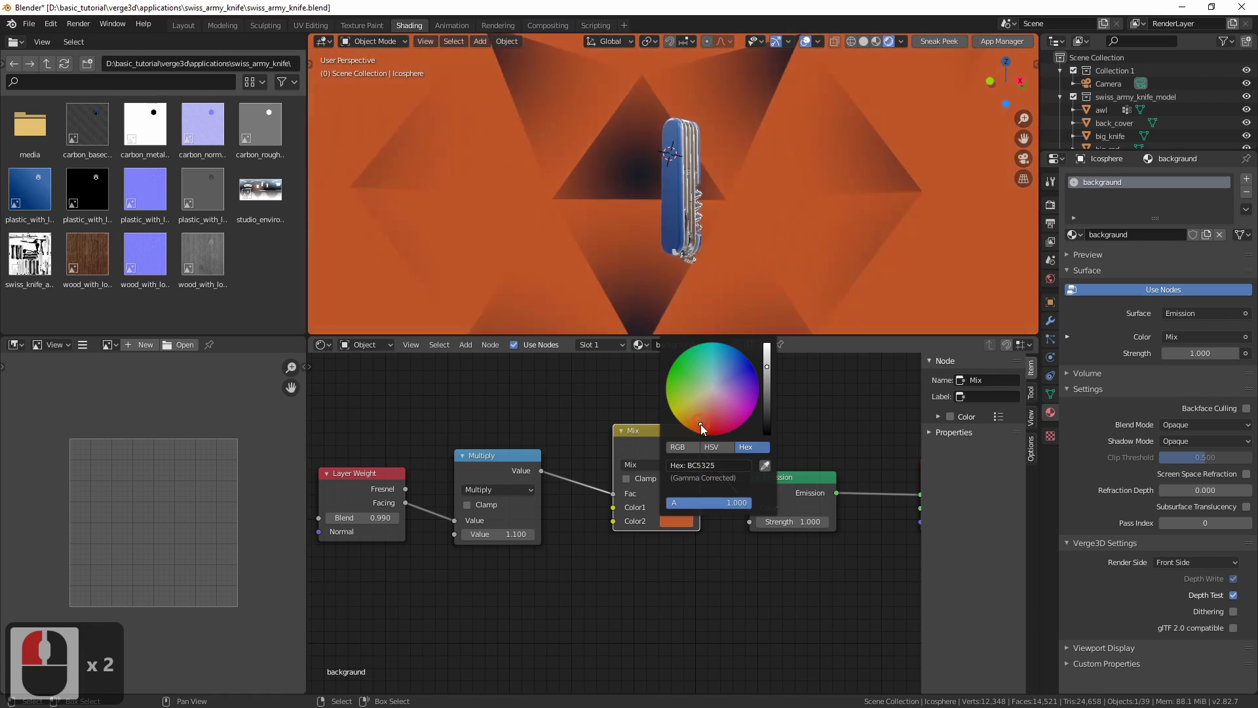
left_click_drag(767, 429, 768, 427)
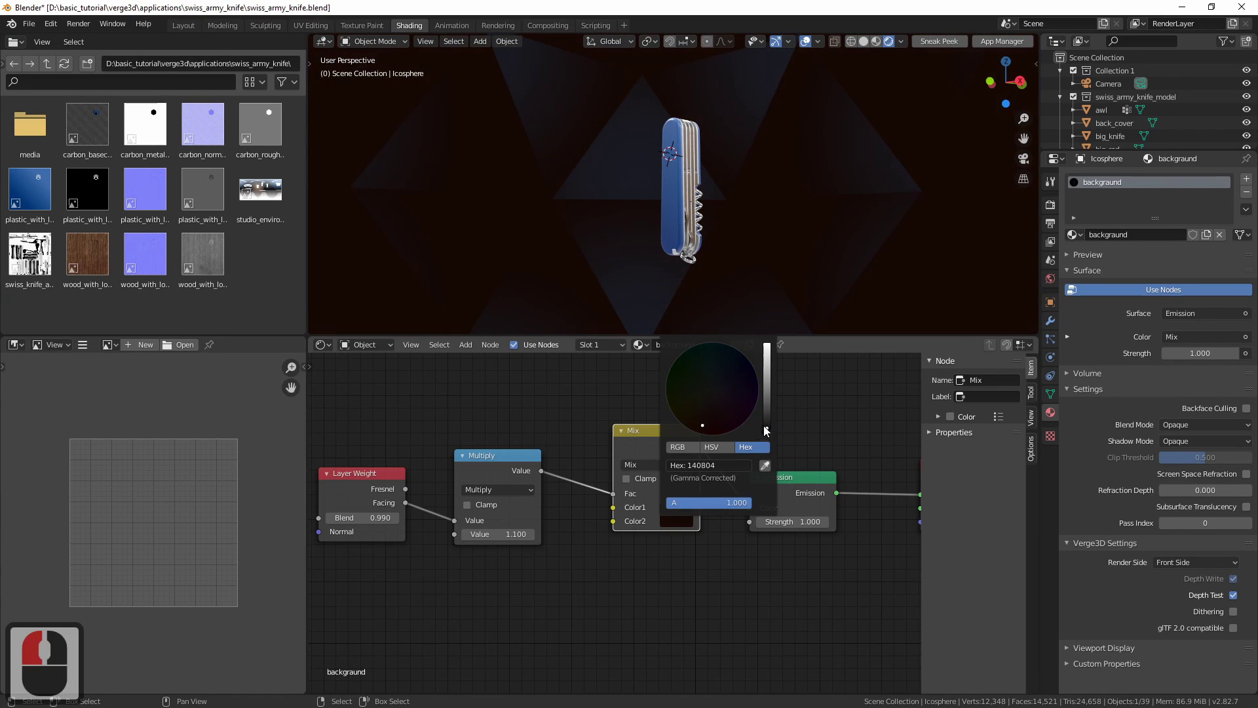
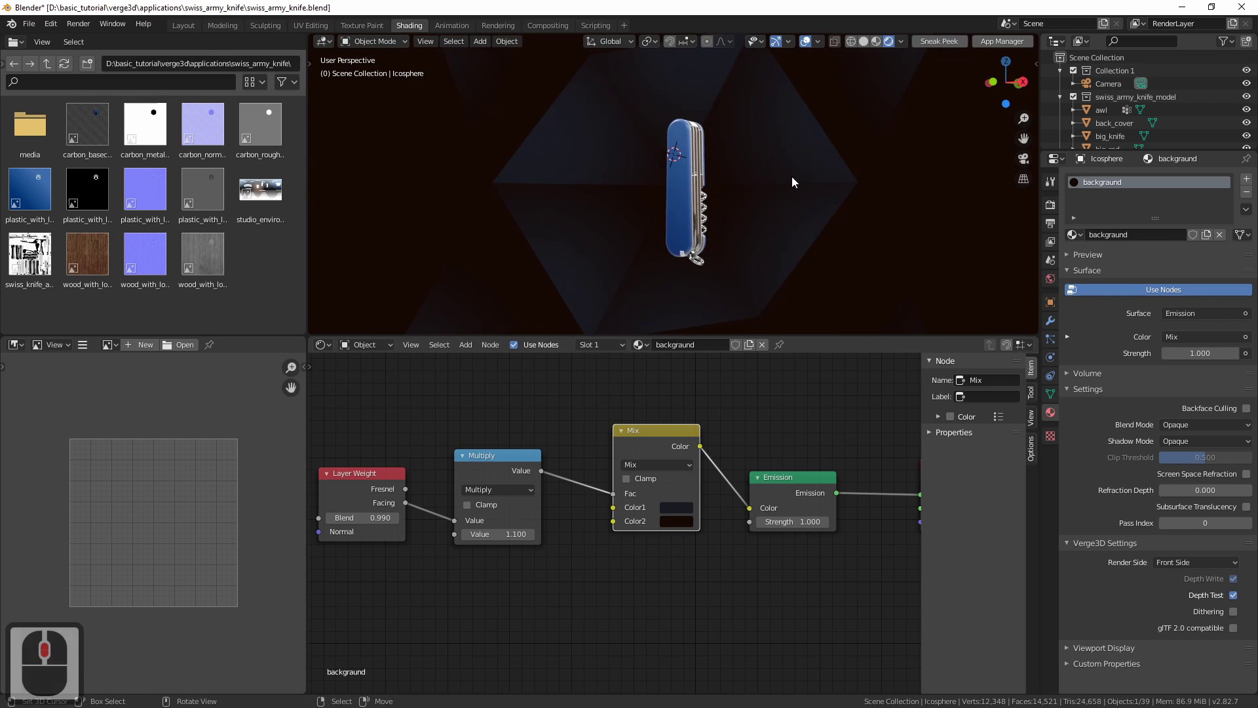
Add a Subdivision Surface modifier to the background icosphere with Render subdivisions set to 1
left_click(801, 185)
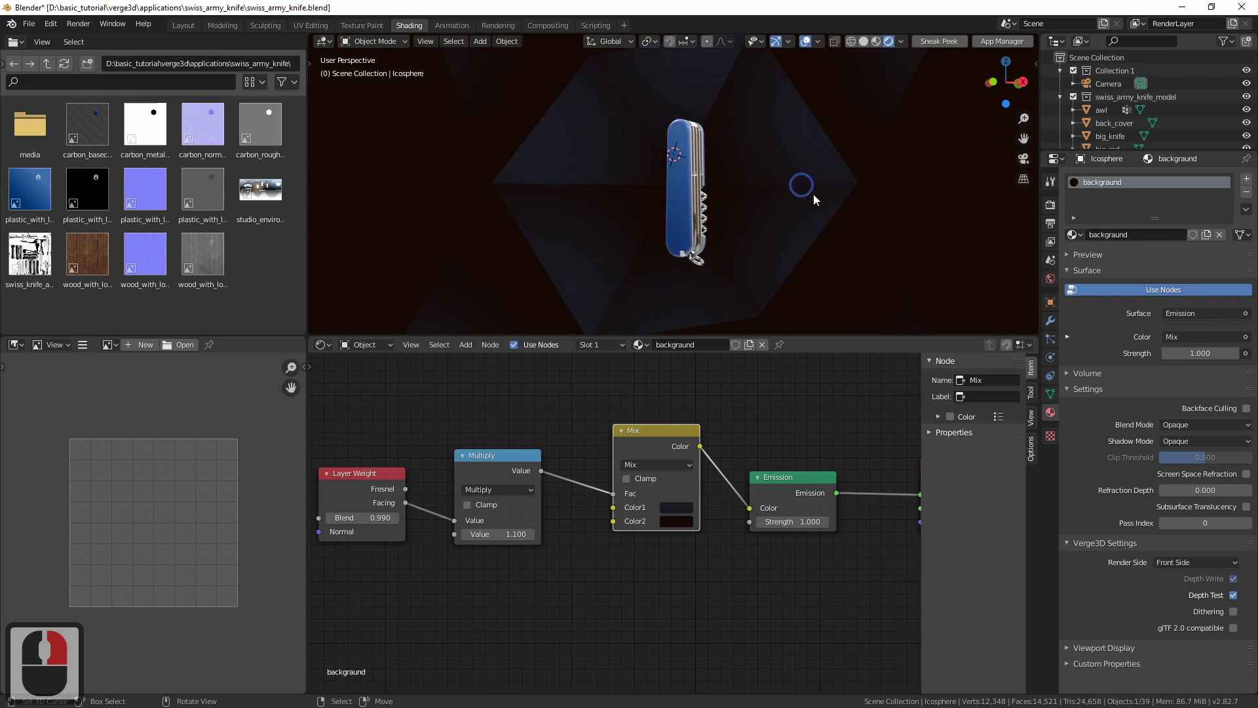
left_click(1050, 320)
left_click(630, 224)
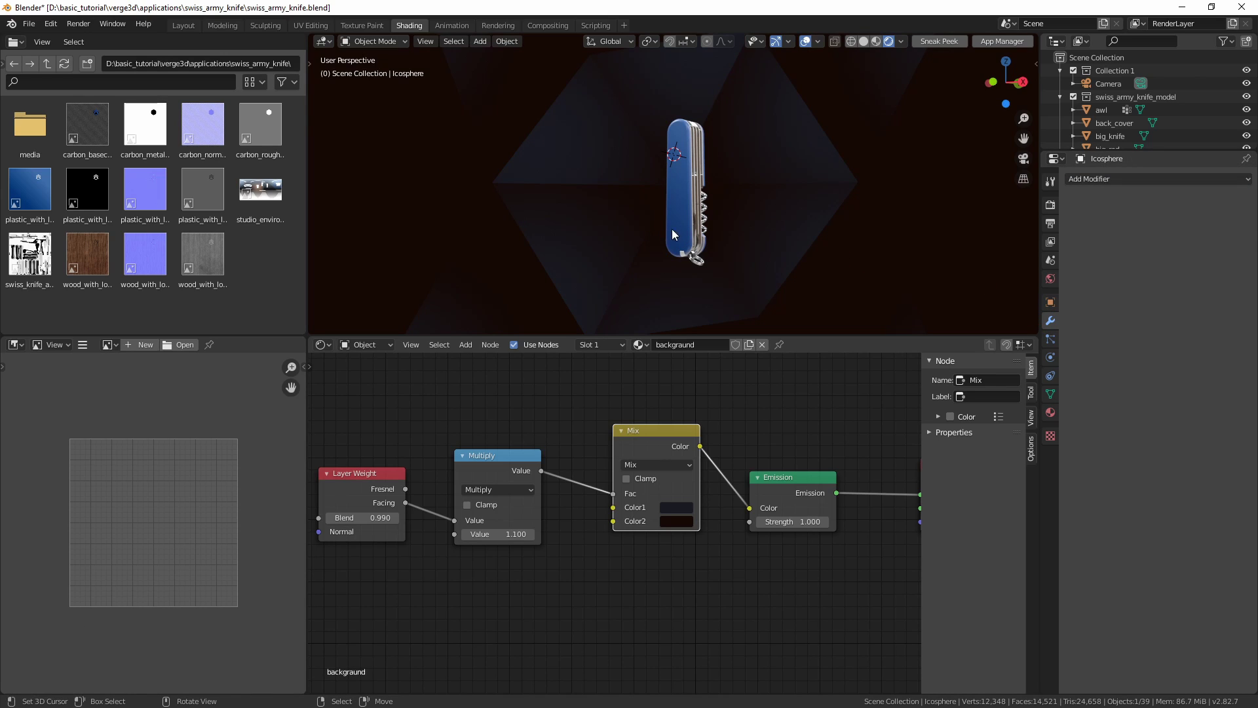
left_click(1101, 180)
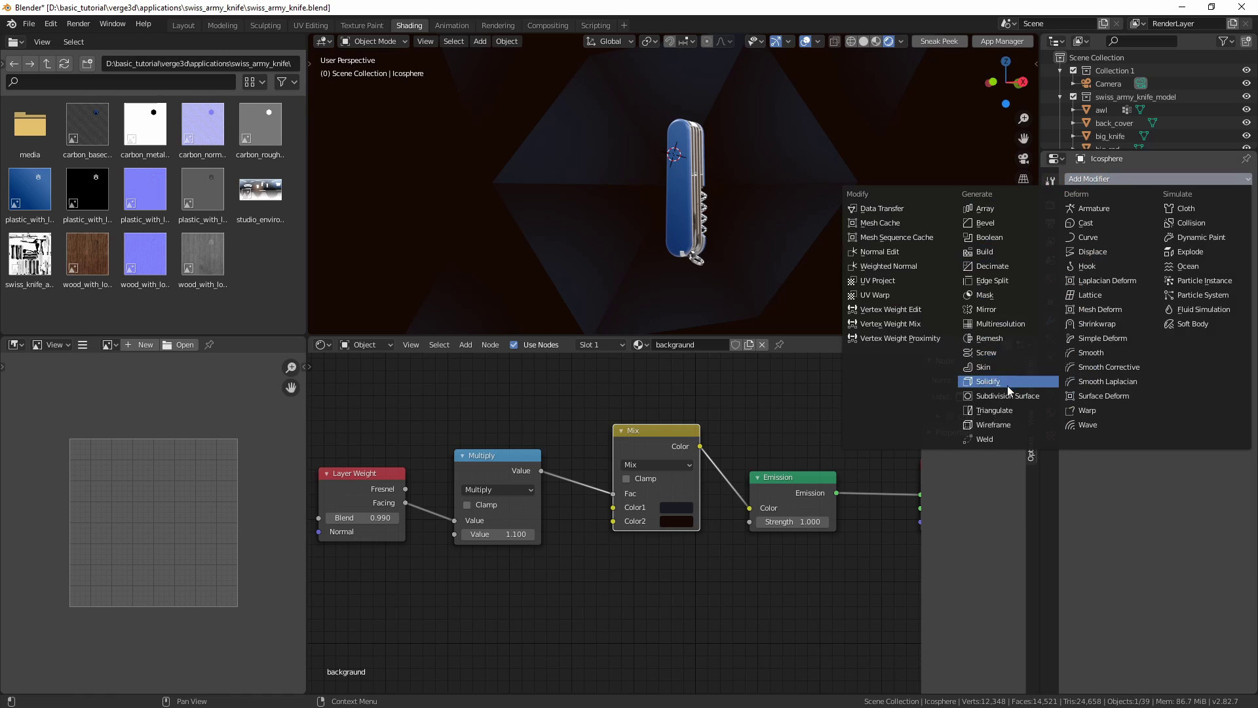
left_click(1013, 396)
left_click(1070, 265)
Add a Triangulate modifier to the icosphere after the Subdivision Surface modifier
middle_click_drag(711, 206, 929, 196)
left_click(1114, 179)
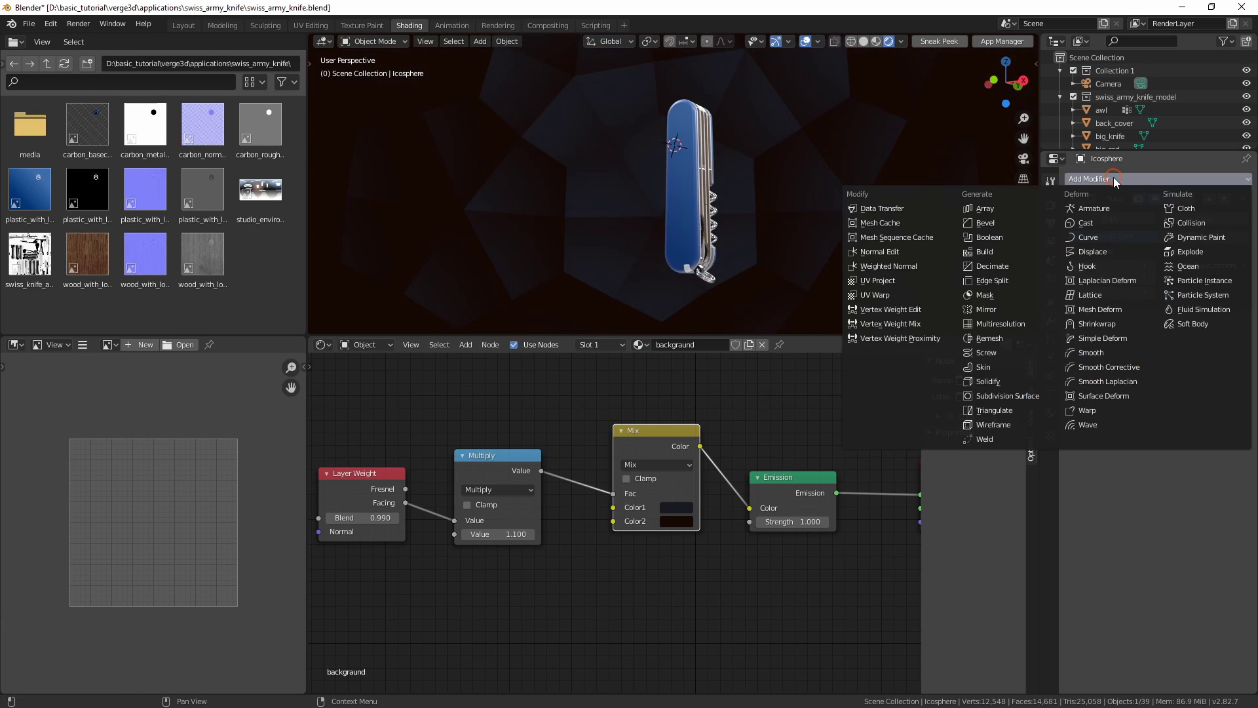
left_click(994, 411)
middle_click_drag(735, 231, 741, 222)
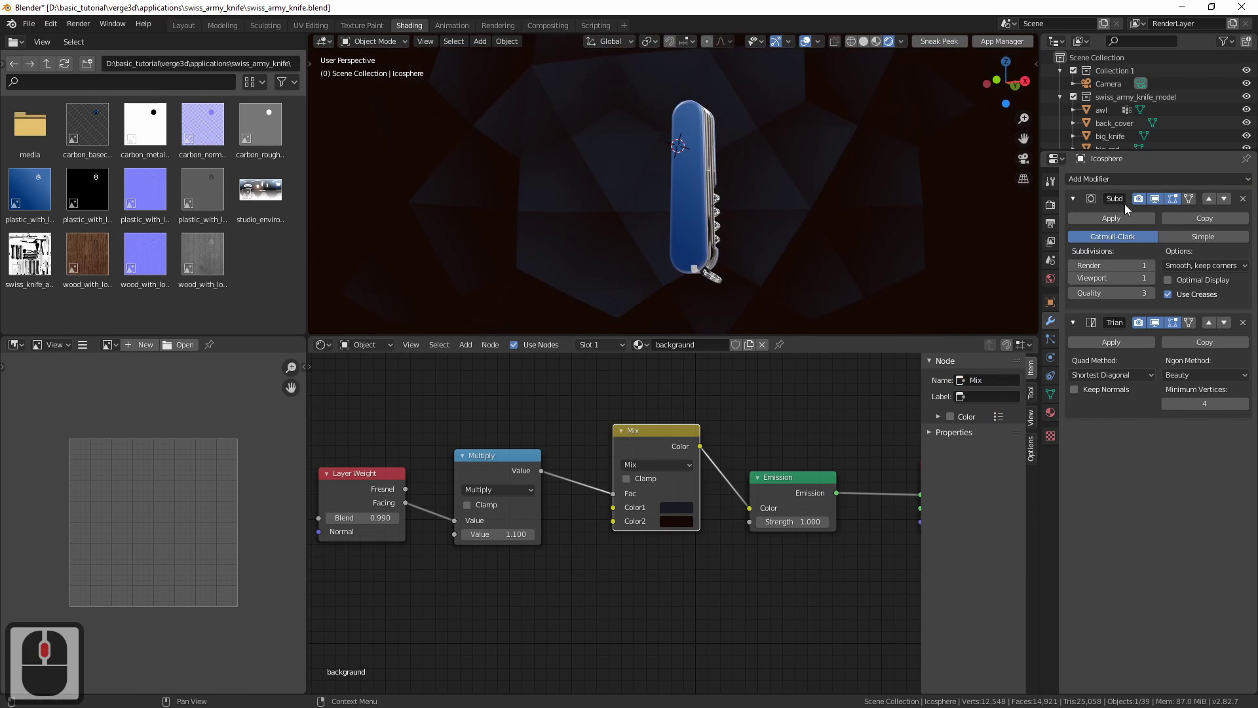
Add a second Subdivision Surface modifier with Render subdivisions set to 1, followed by a second Triangulate modifier, to the icosphere
left_click(1112, 179)
left_click(1013, 398)
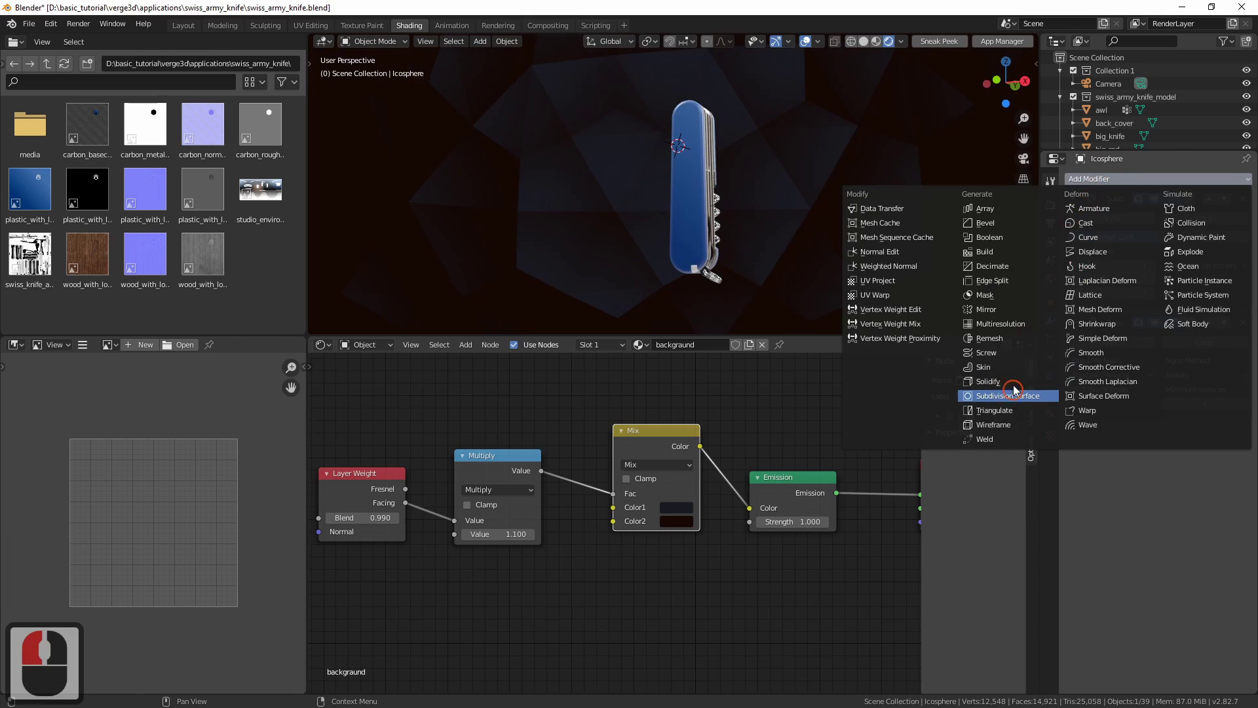
left_click(1072, 498)
middle_click_drag(622, 231, 657, 220)
left_click(1089, 179)
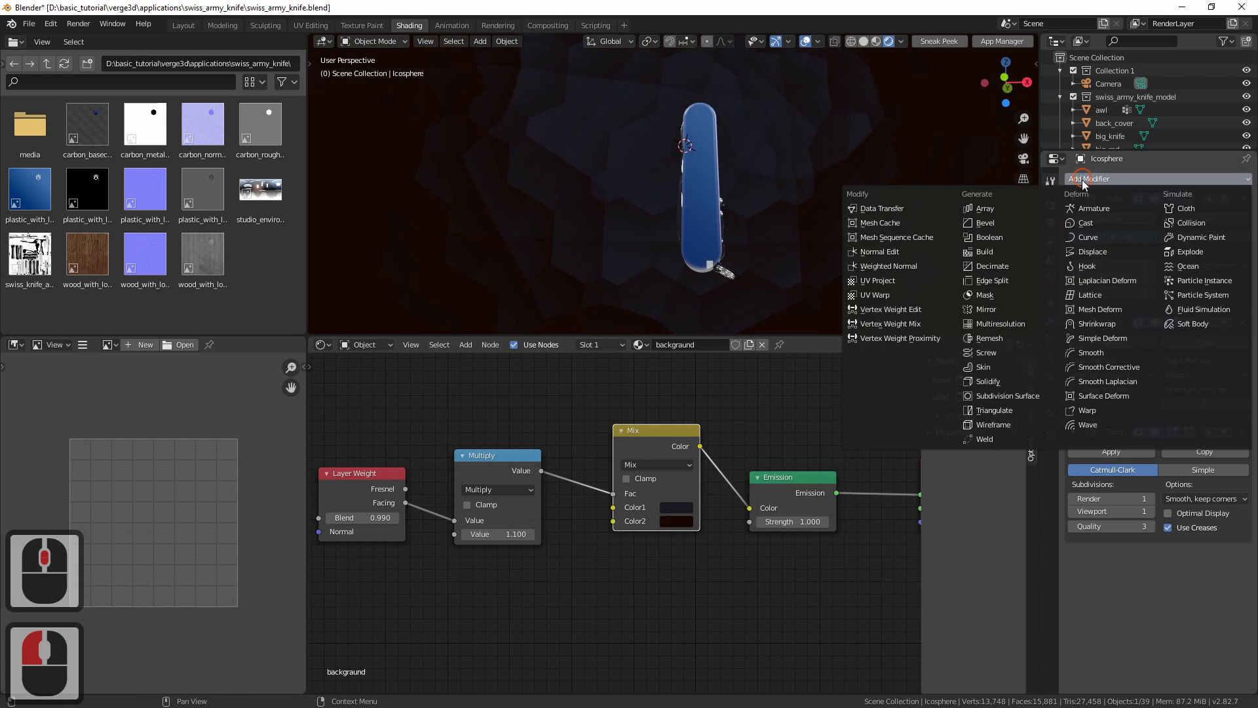
left_click(1007, 416)
middle_click_drag(581, 174, 658, 407)
Slightly brighten the reddish brown Color2 of the Mix node and save the file
left_click(673, 521)
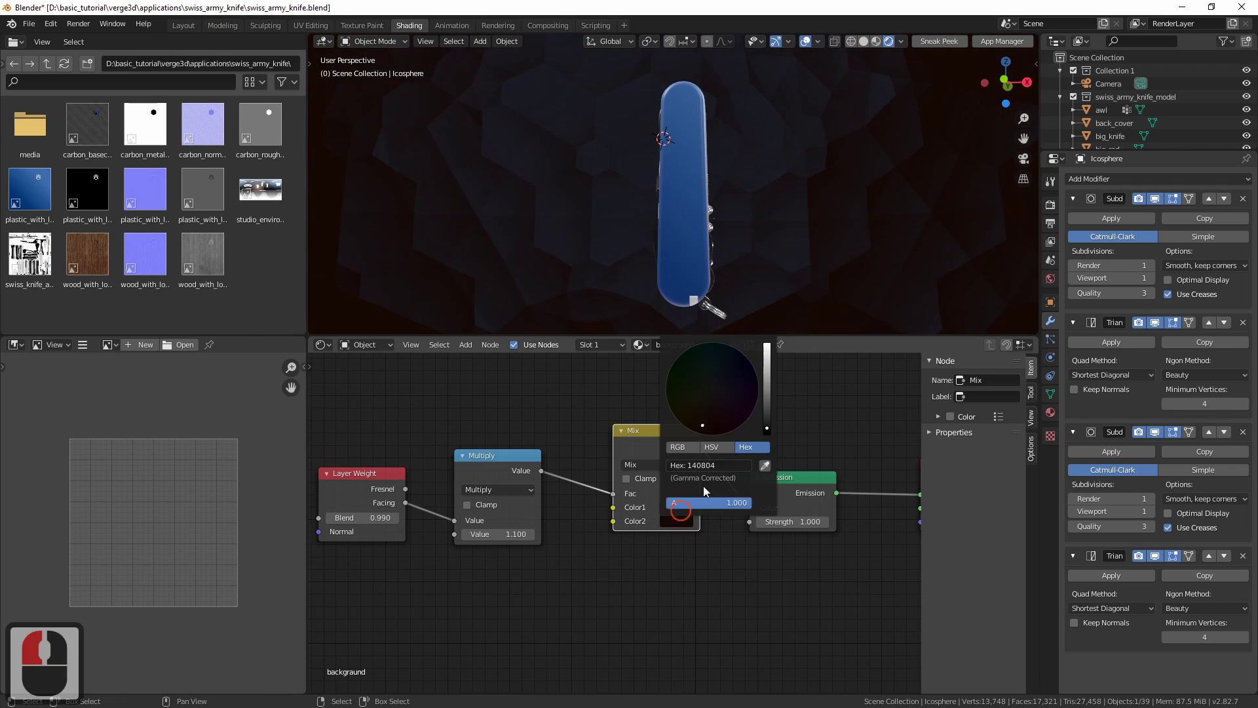
left_click_drag(769, 427, 768, 426)
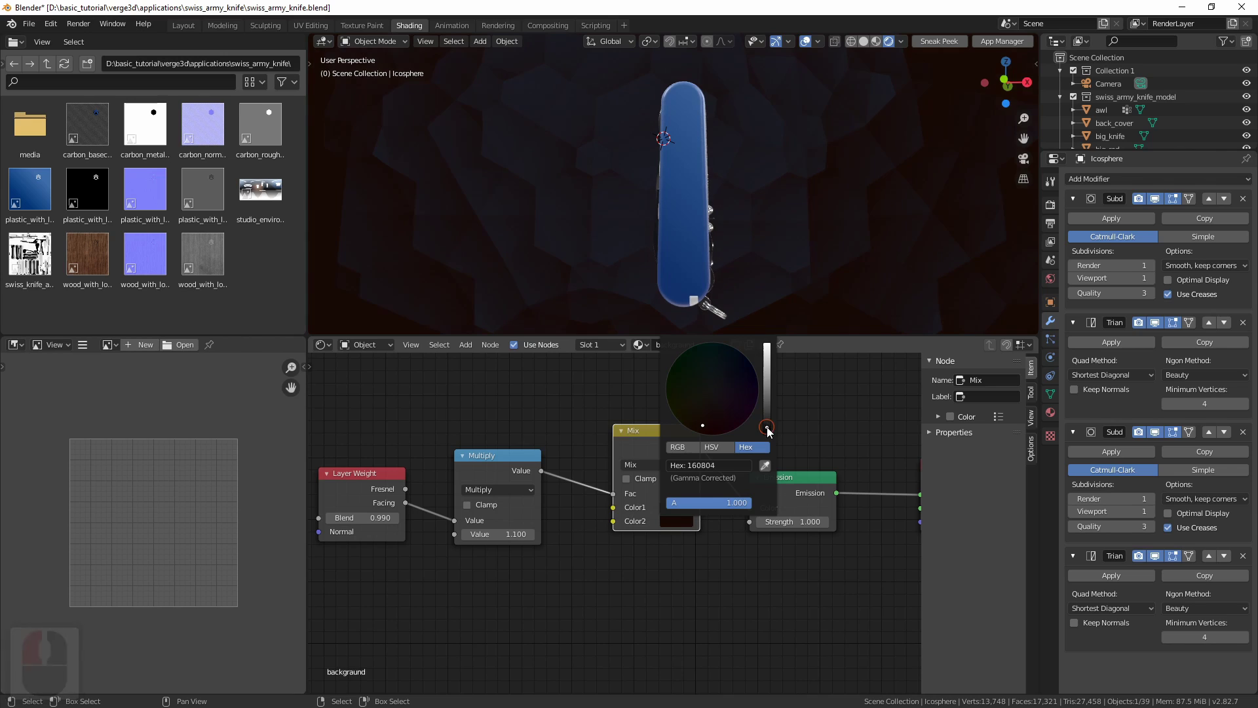
left_click(769, 428)
middle_click_drag(604, 197, 640, 212, "ctrl")
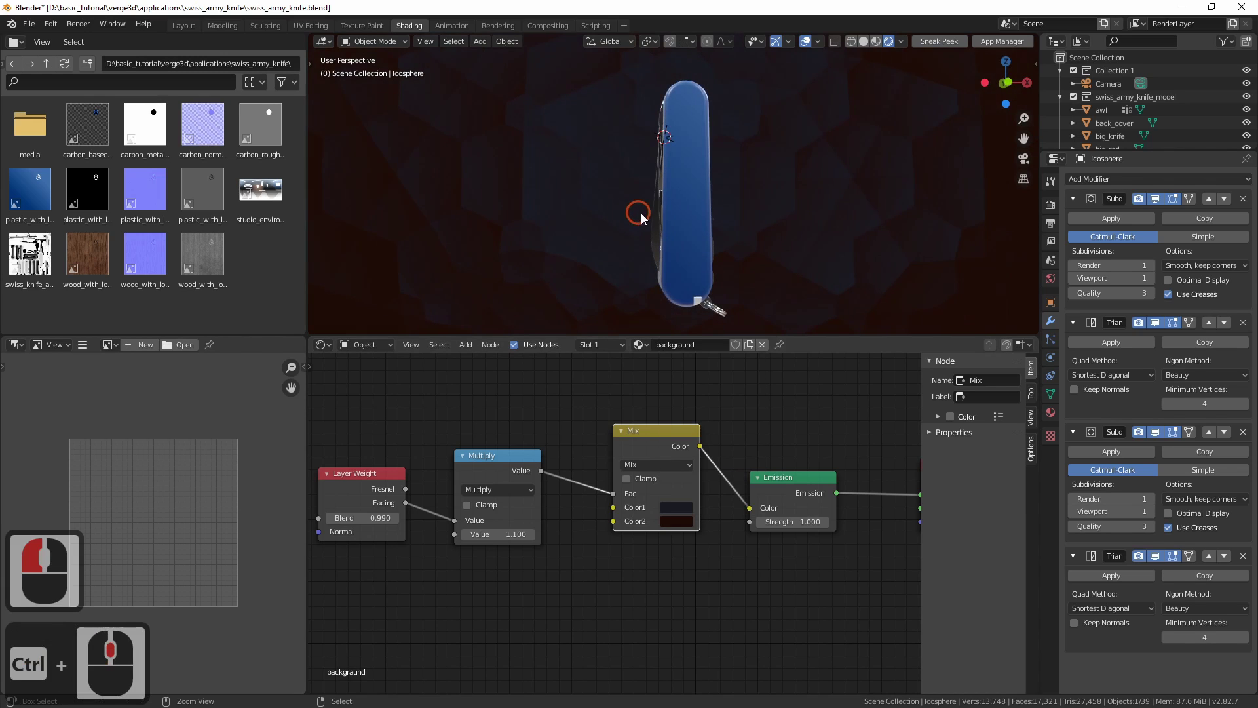
key("ctrl+s")
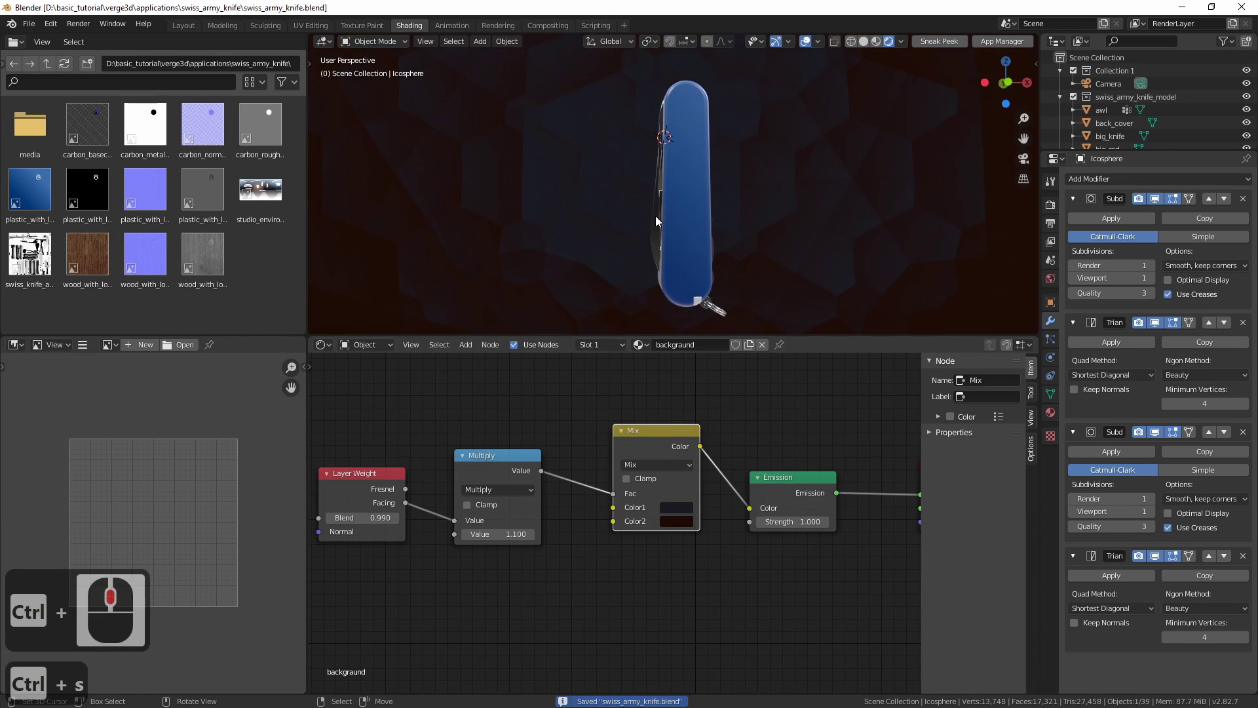
Collapse all four Subdivision Surface and Triangulate modifiers in the icosphere's modifier stack
left_click(1051, 205)
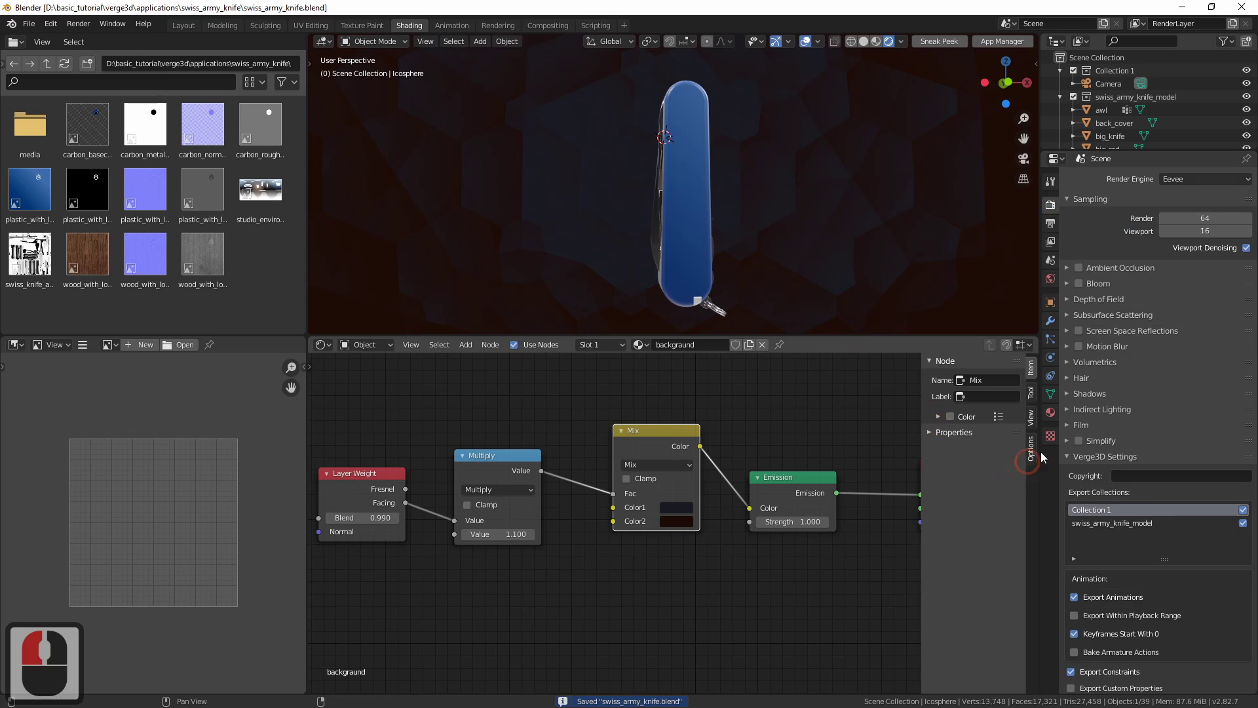
left_click(1050, 321)
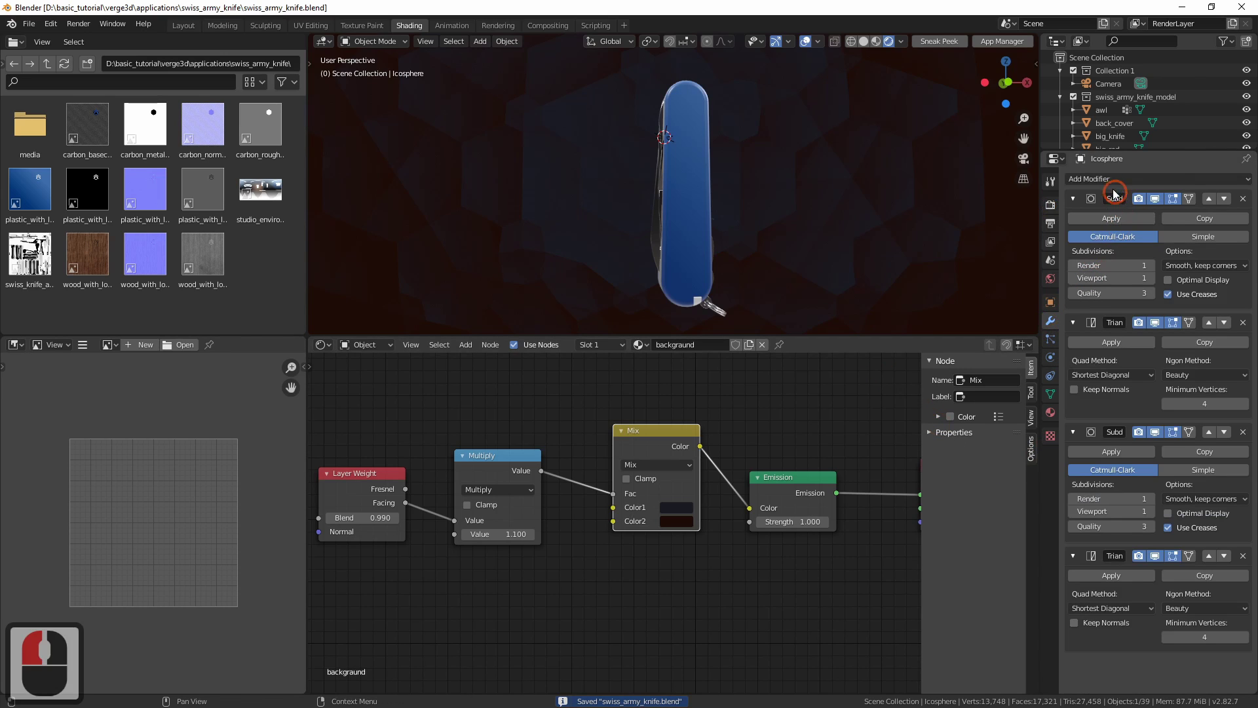
left_click(1072, 198)
left_click(1072, 220)
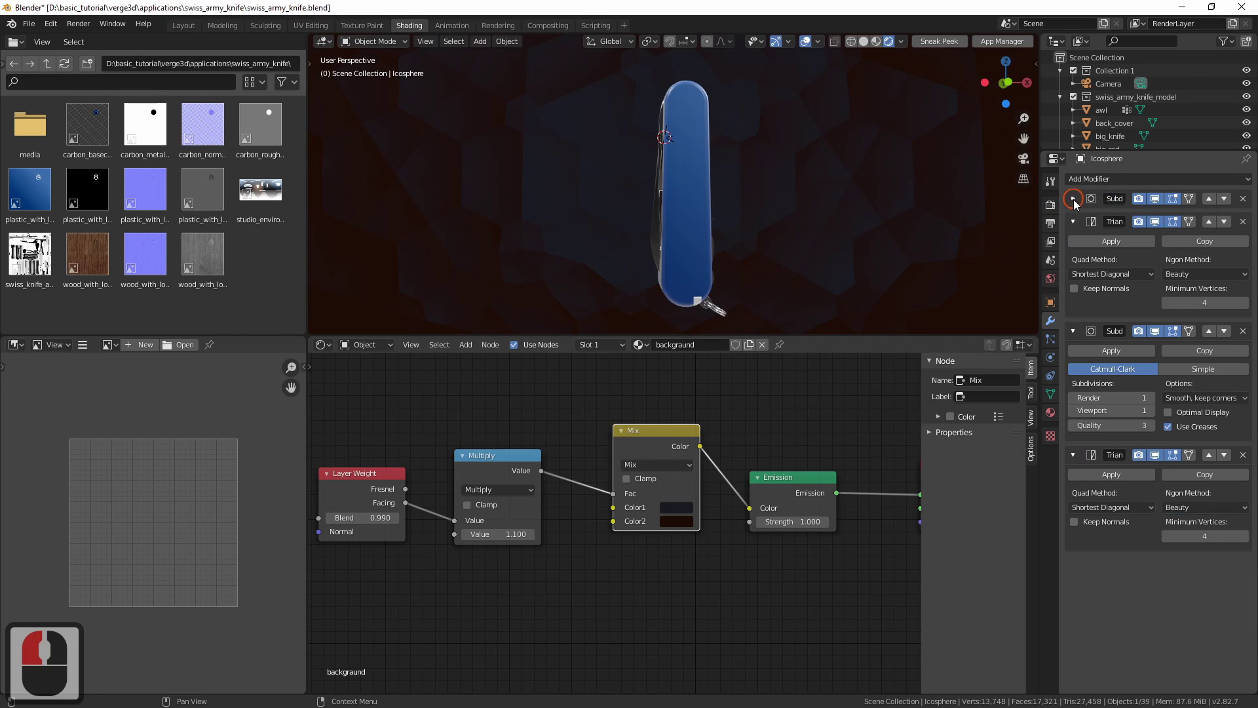
left_click(1074, 243)
left_click(1072, 267)
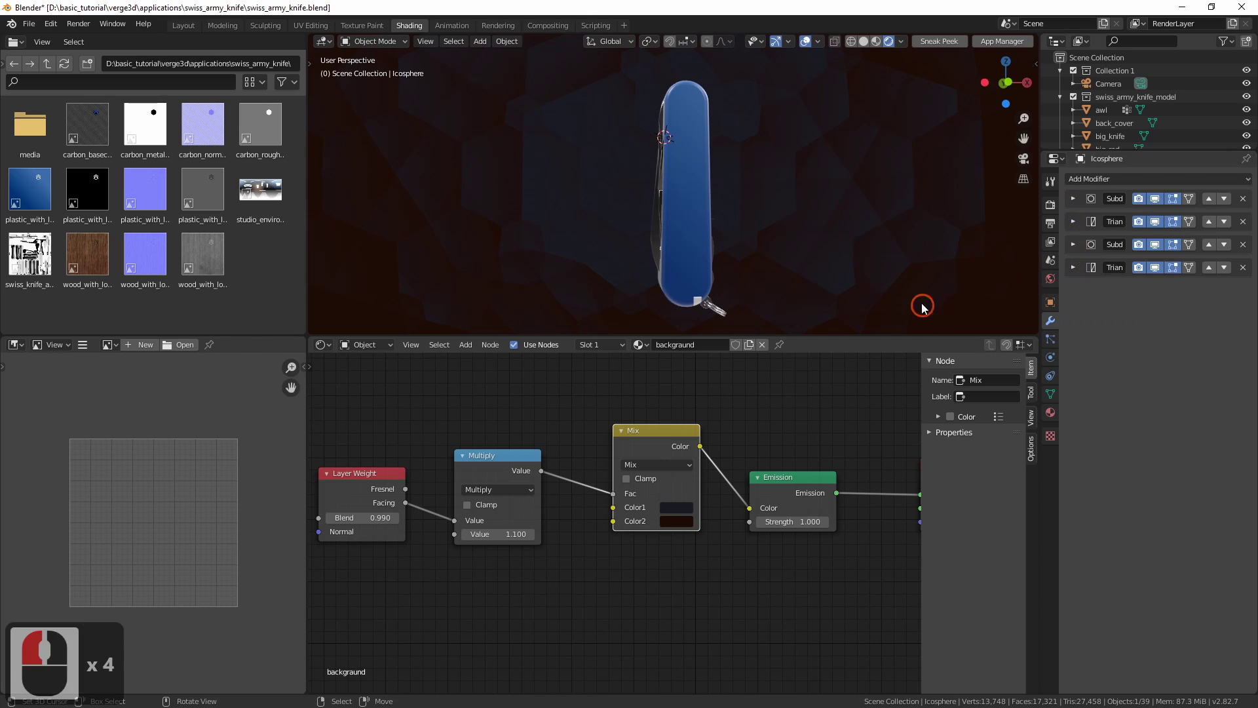
Enable Bake Modifiers in the scene's Verge3D export settings and save the file
left_click(1051, 205)
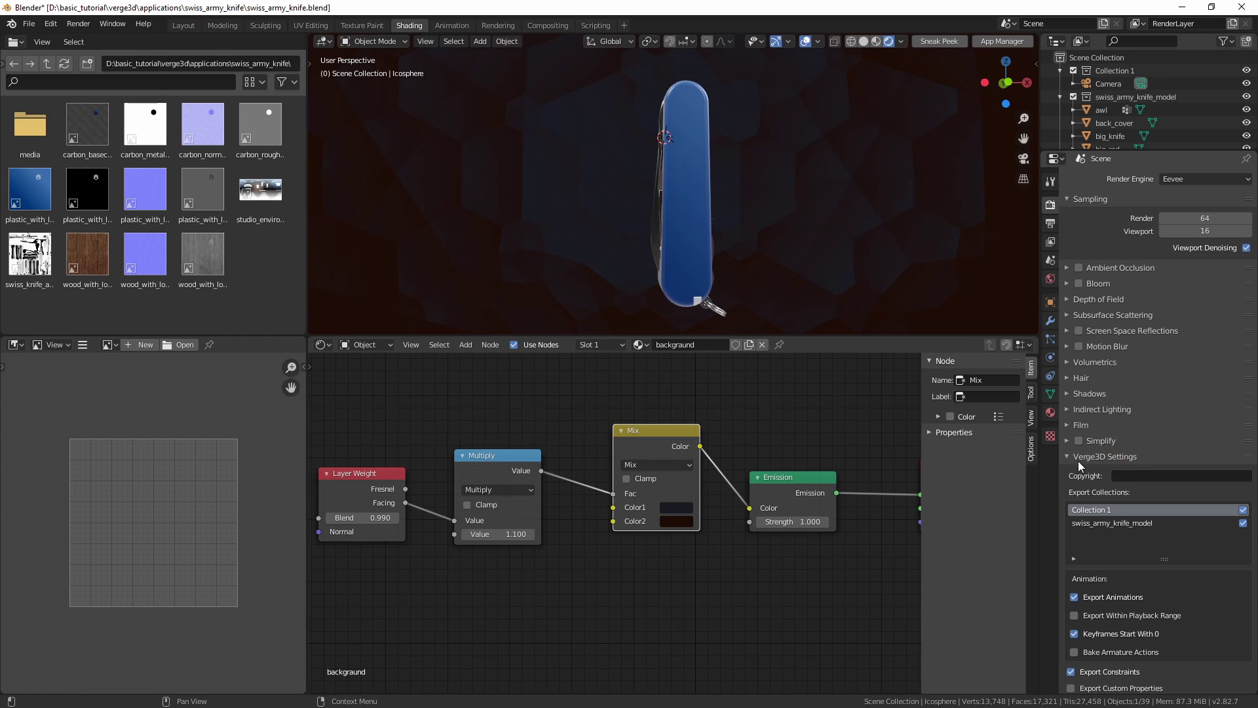
left_click_drag(1254, 452, 1242, 566)
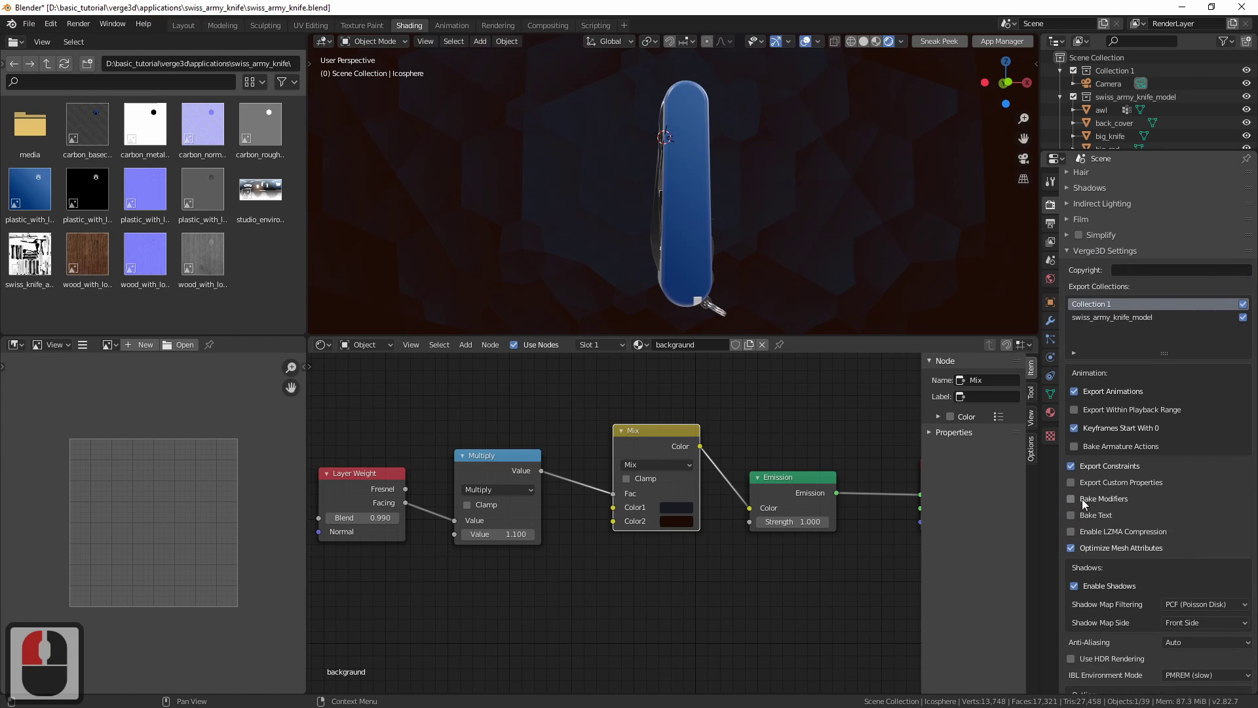
middle_click_drag(691, 247, 689, 263)
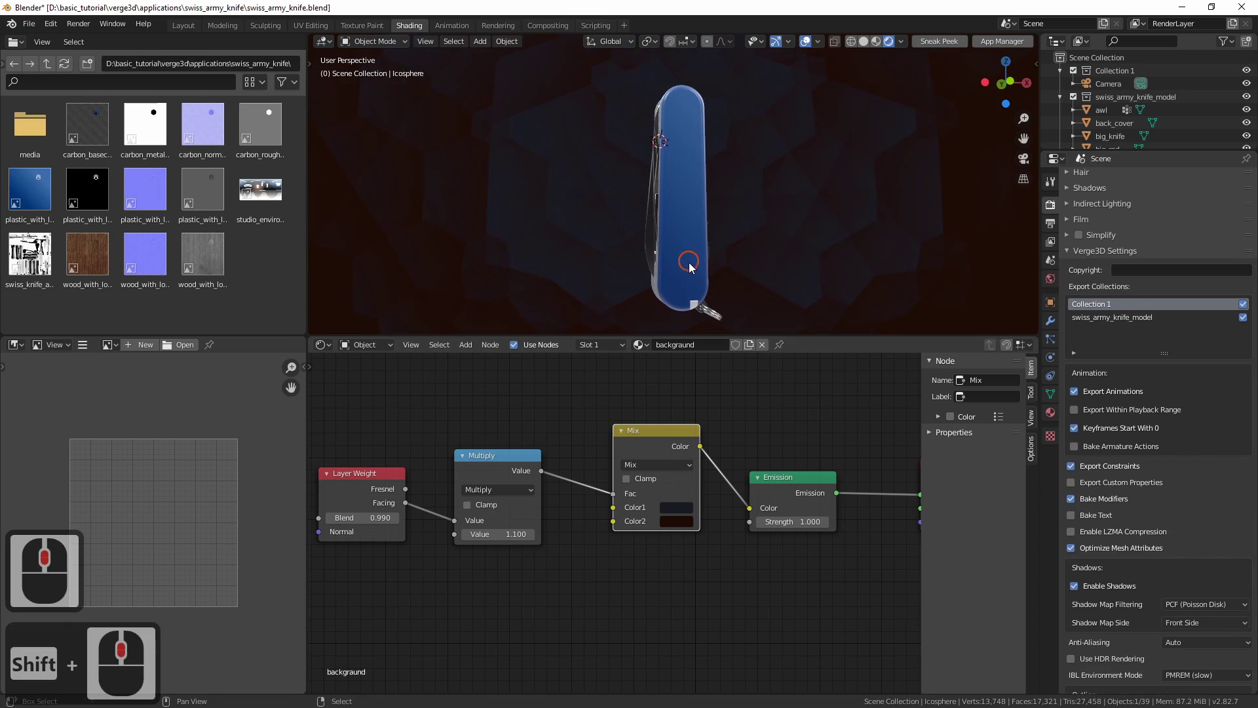
key("ctrl+s")
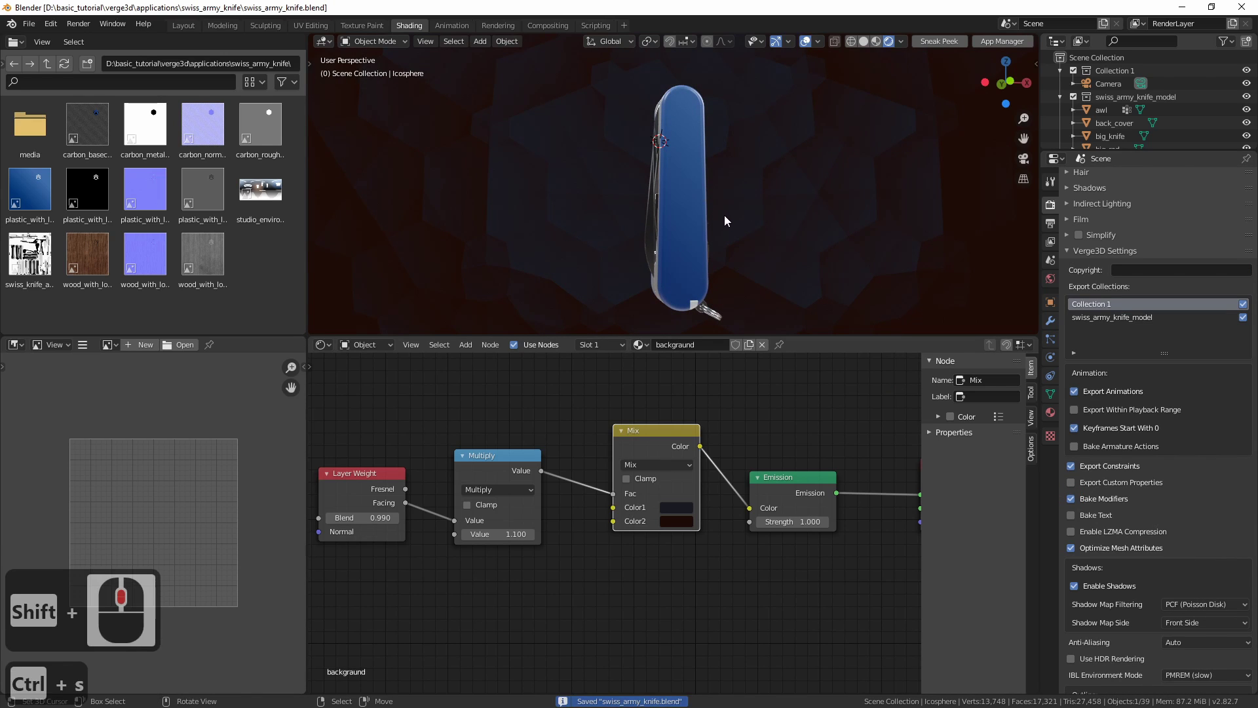
Export the scene as Verge3D glTF, overwriting swiss_army_knife.gltf
key("q")
left_click(726, 213)
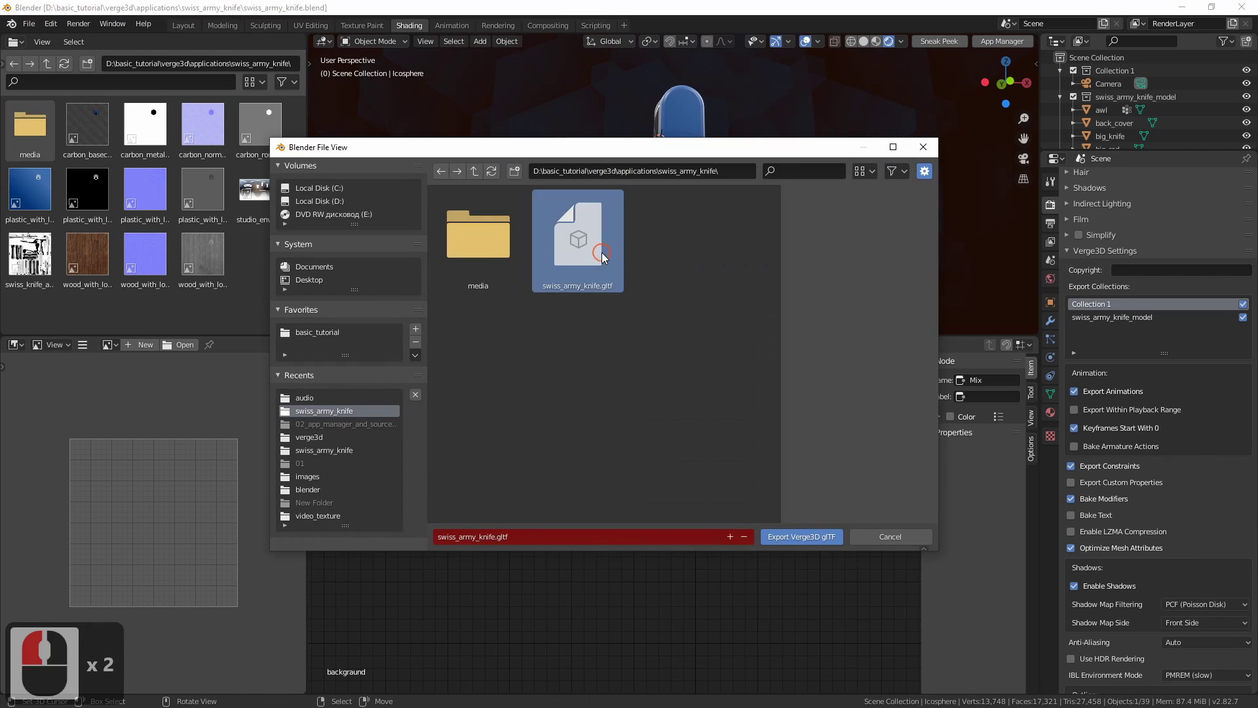
left_click(826, 538)
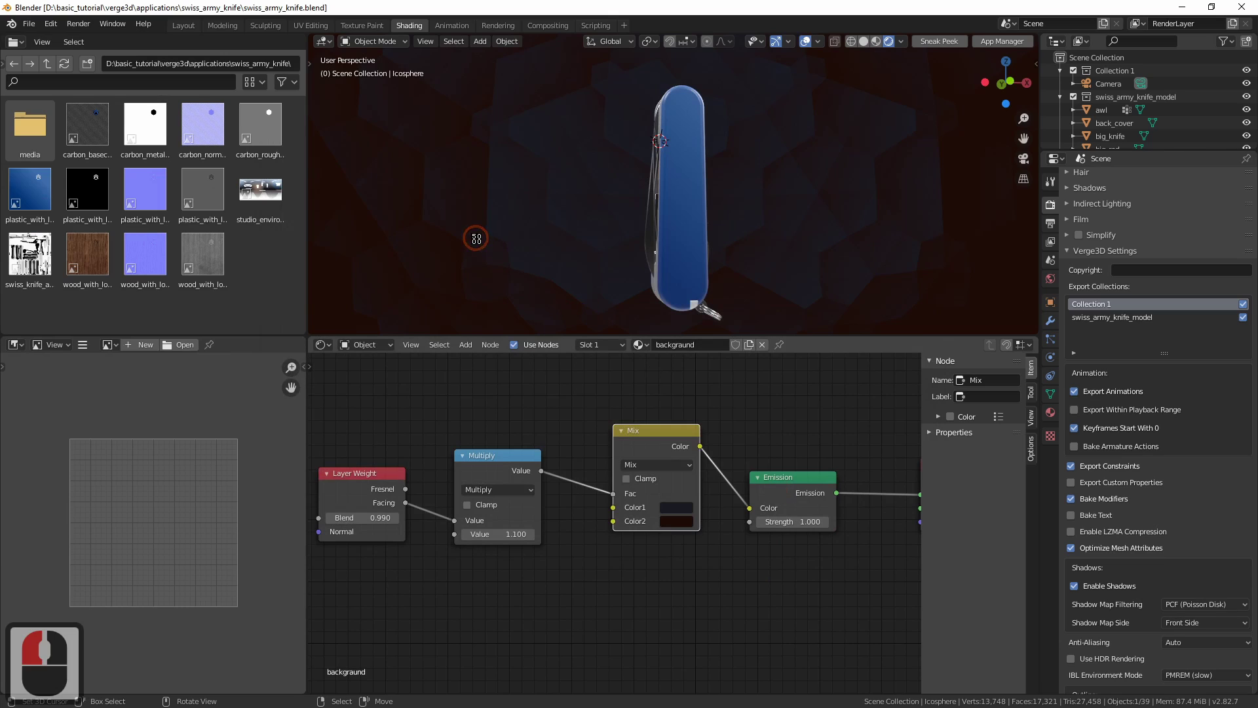
Switch to the Verge3D App Manager in the browser, run the Swiss Army Knife app and inspect the new background around the knife
key("alt+Tab")
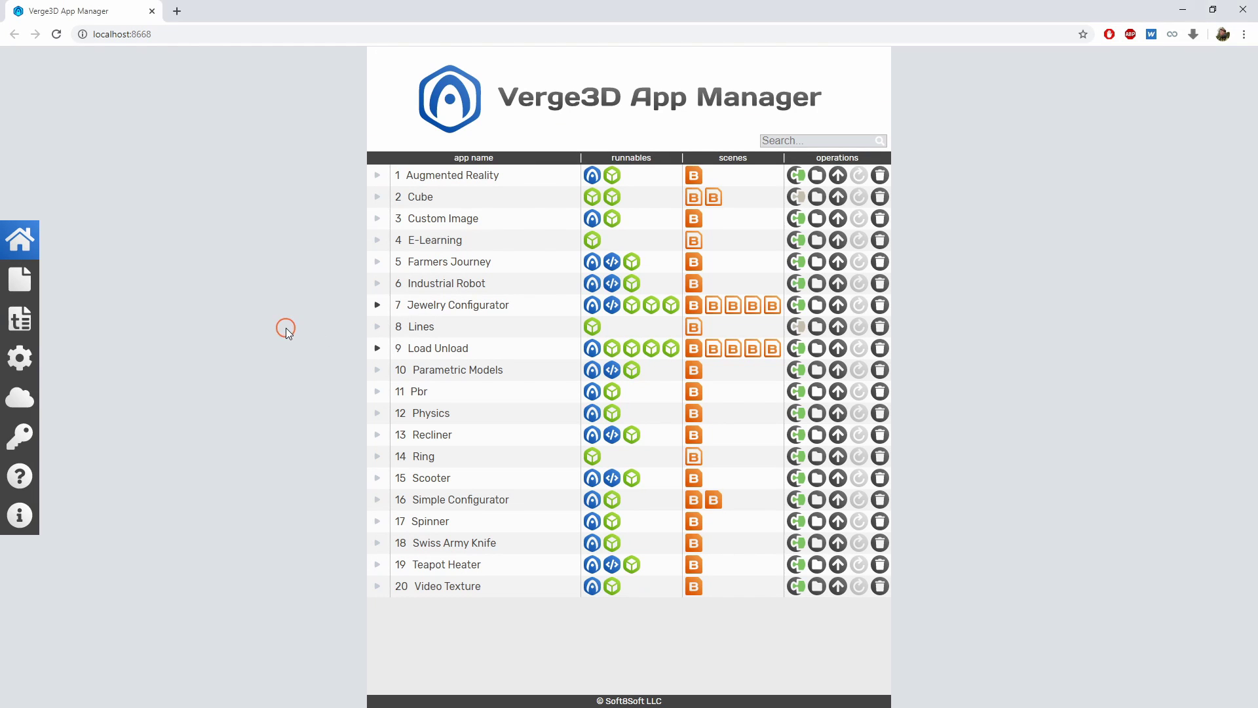
key("ctrl+r")
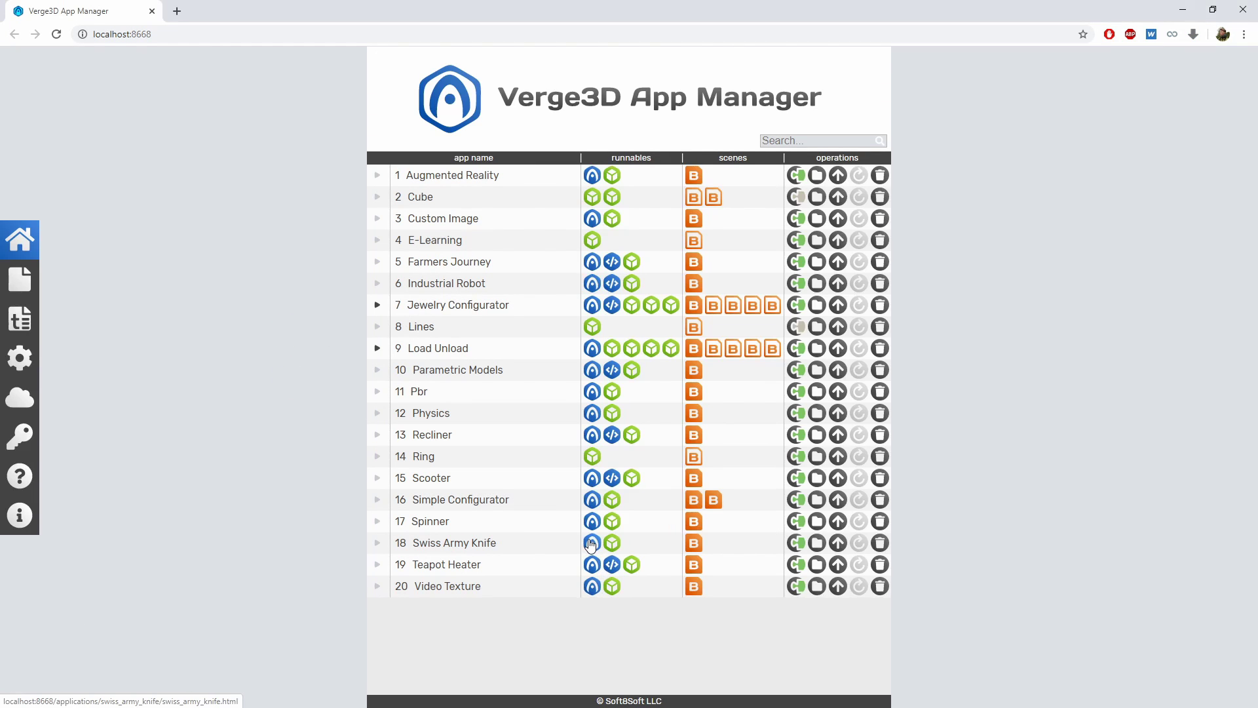
left_click(591, 542)
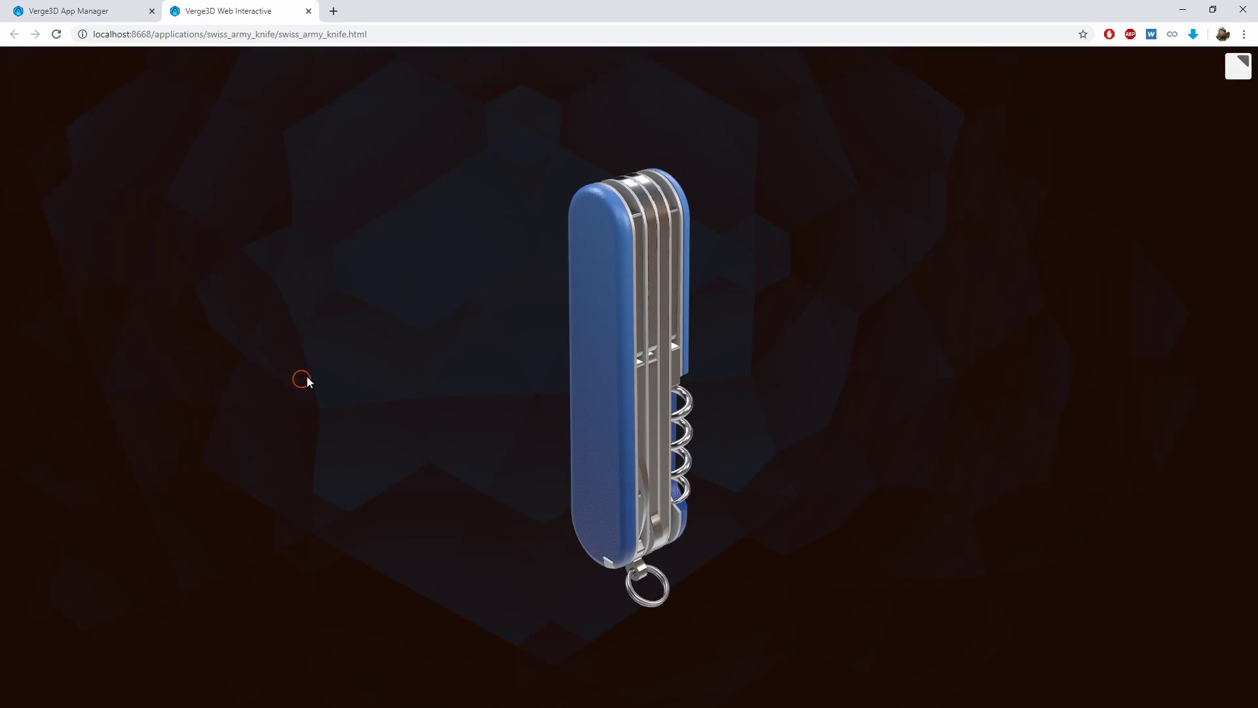
left_click_drag(302, 376, 775, 292)
Switch back to Blender and brighten the Mix node's Color1 to hex 1D1F28
key("alt+Tab")
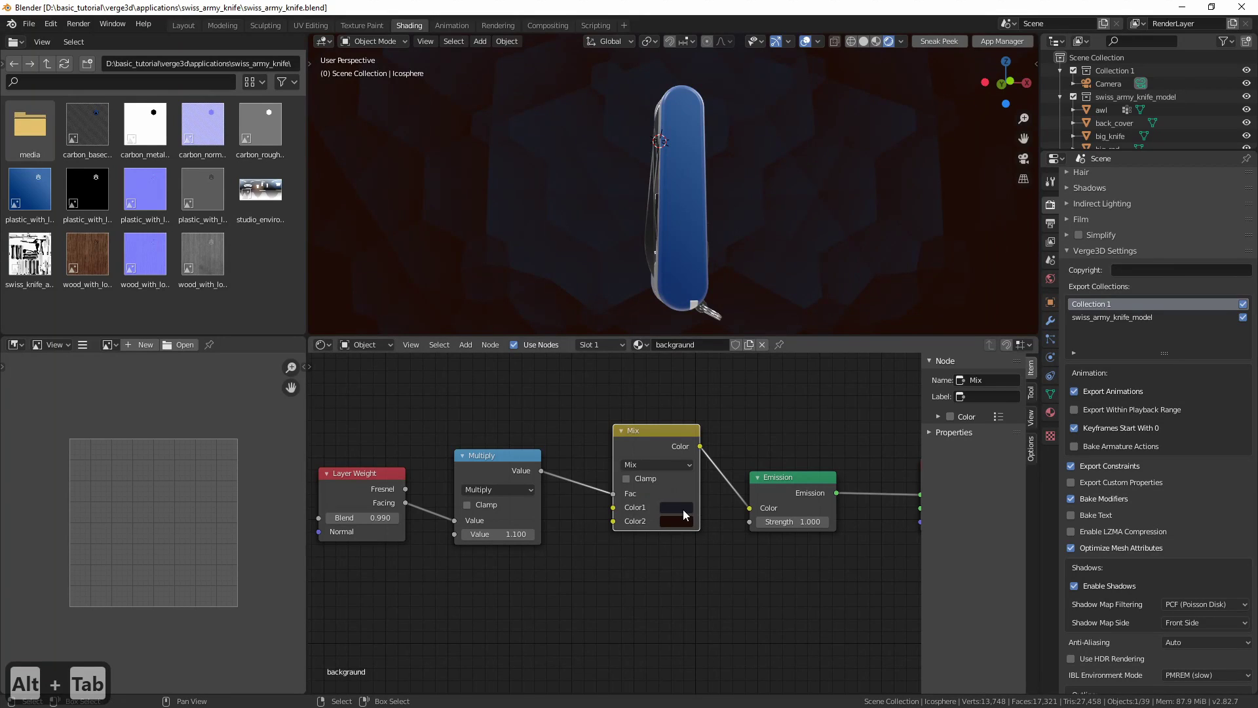
left_click(676, 507)
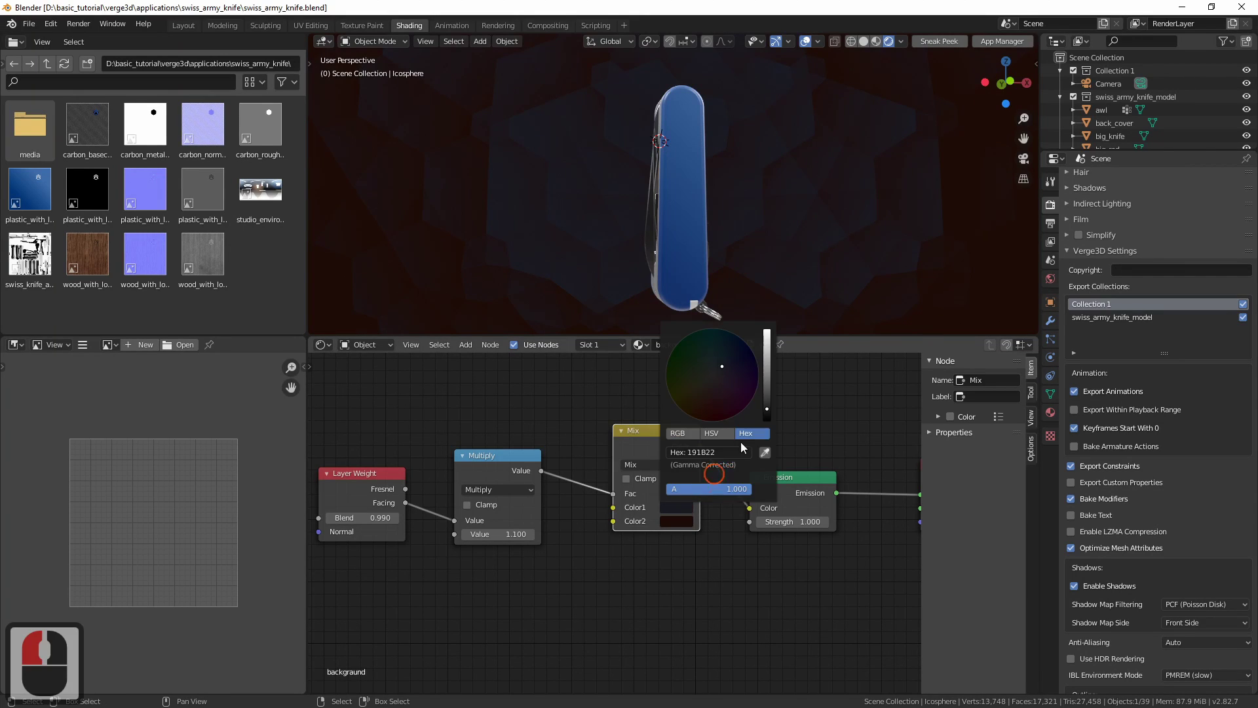
left_click(767, 406)
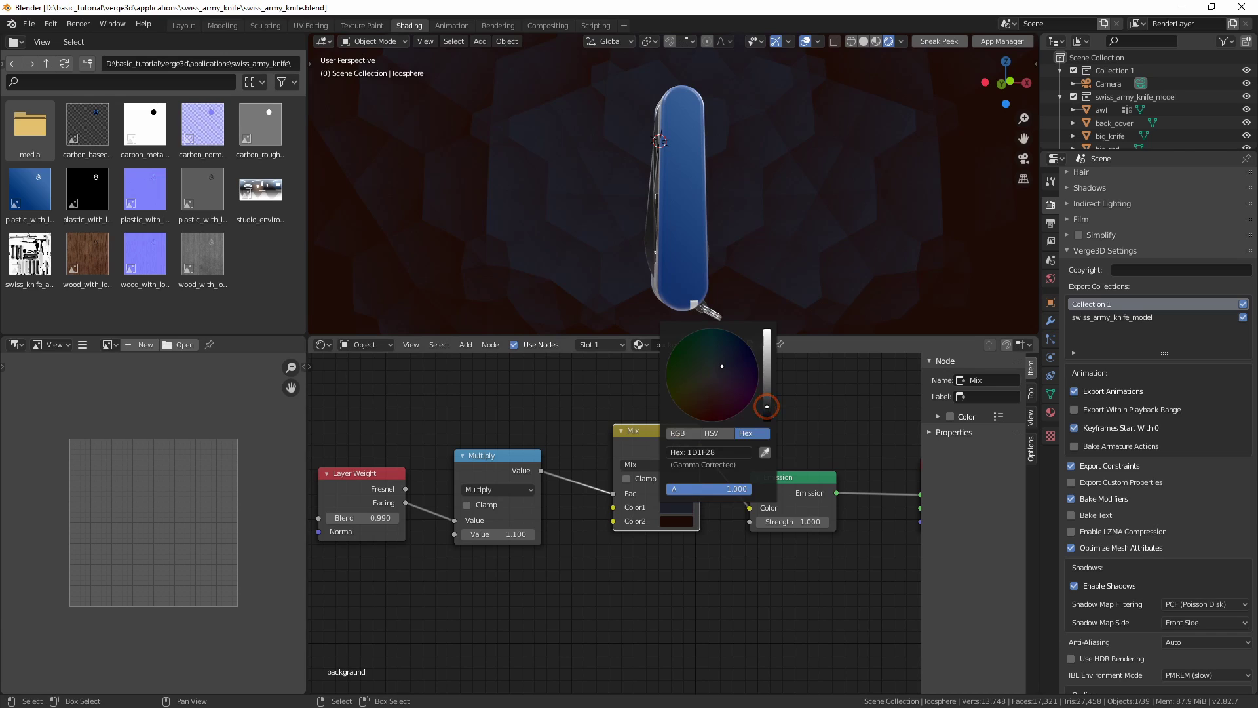
Export the scene as Verge3D glTF again over the existing swiss_army_knife.gltf with the brighter Color1
key("q")
left_click(718, 227)
left_click_drag(493, 185, 629, 161)
left_click(472, 237)
left_click(704, 552)
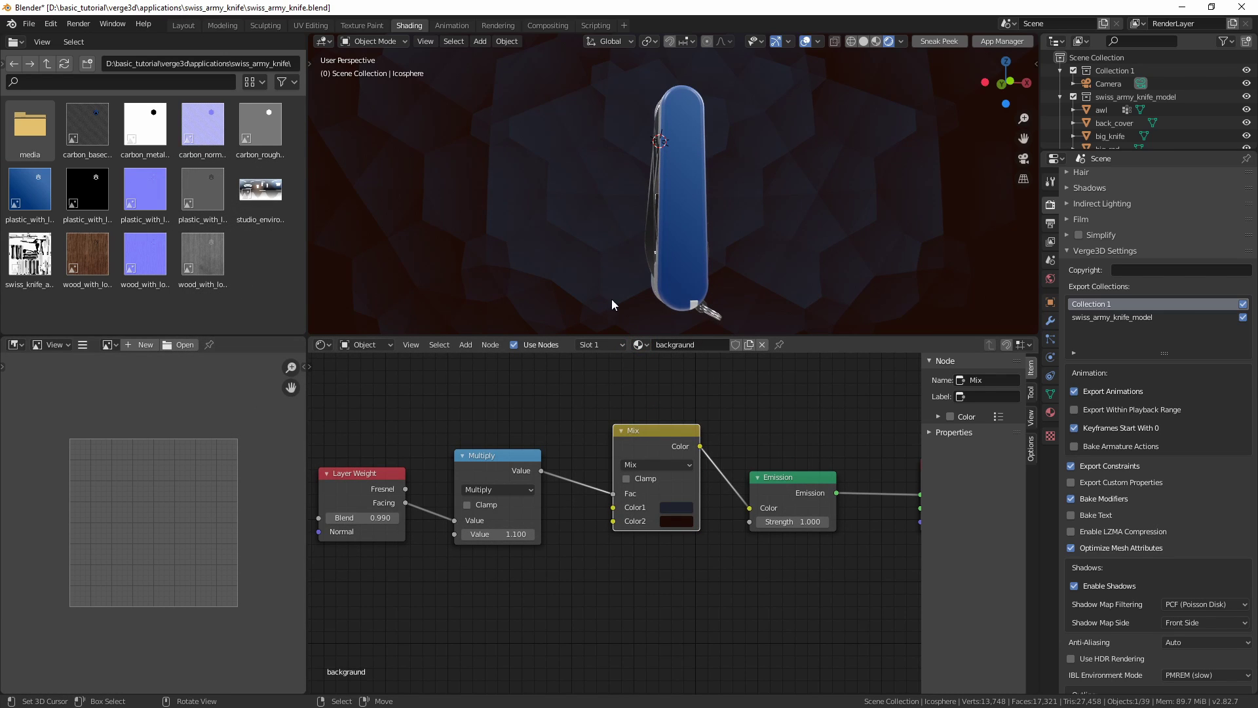
Switch to the browser, reload the Swiss Army Knife app and inspect the brightened background from several angles
key("alt+Tab")
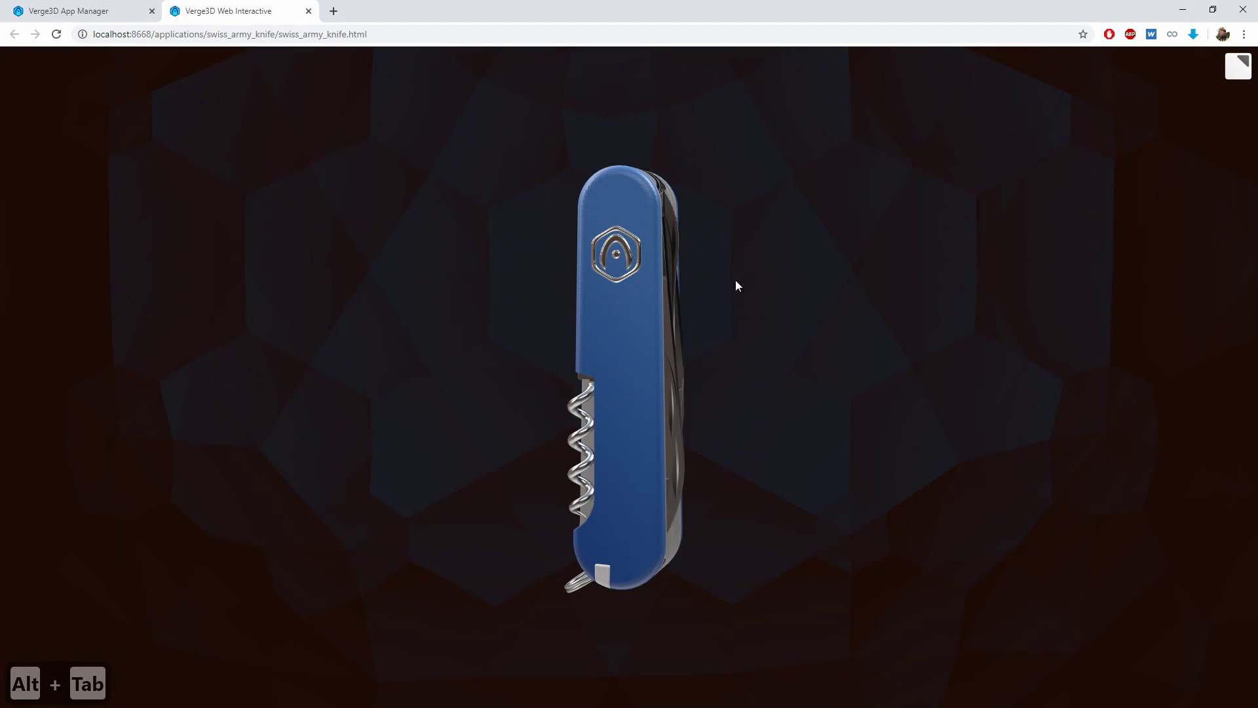
left_click(722, 317)
key("ctrl+r")
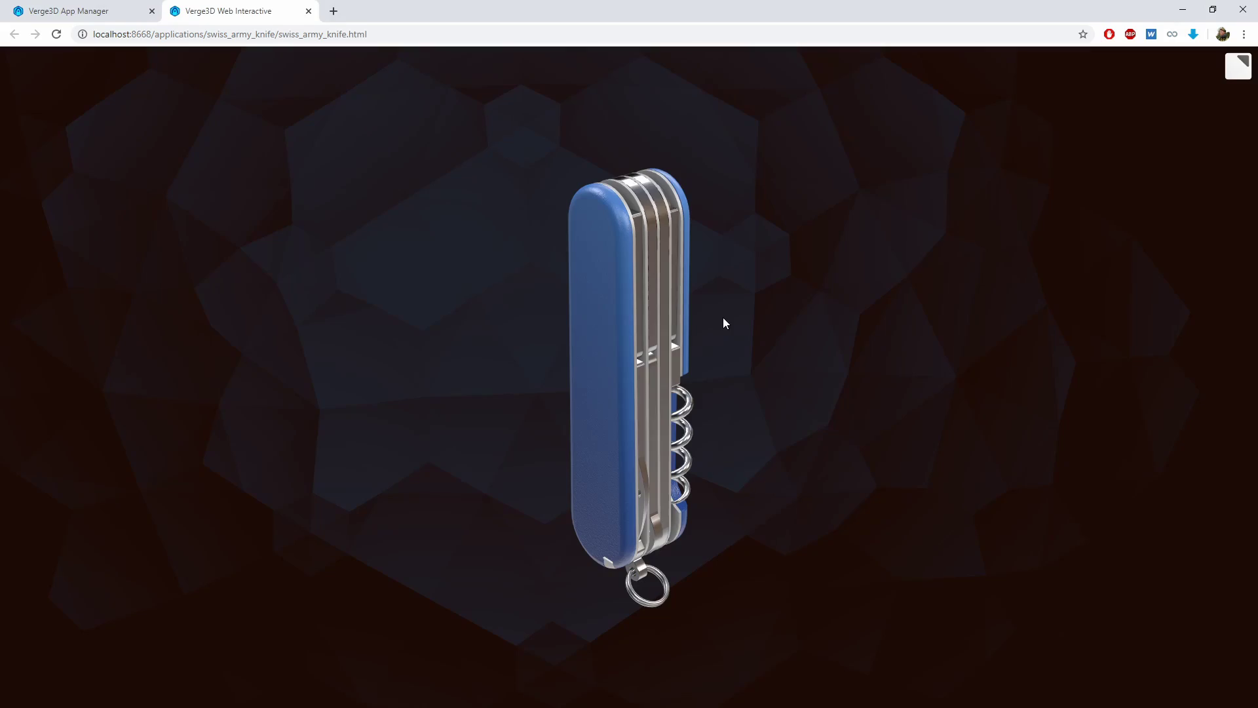
left_click_drag(435, 369, 506, 335)
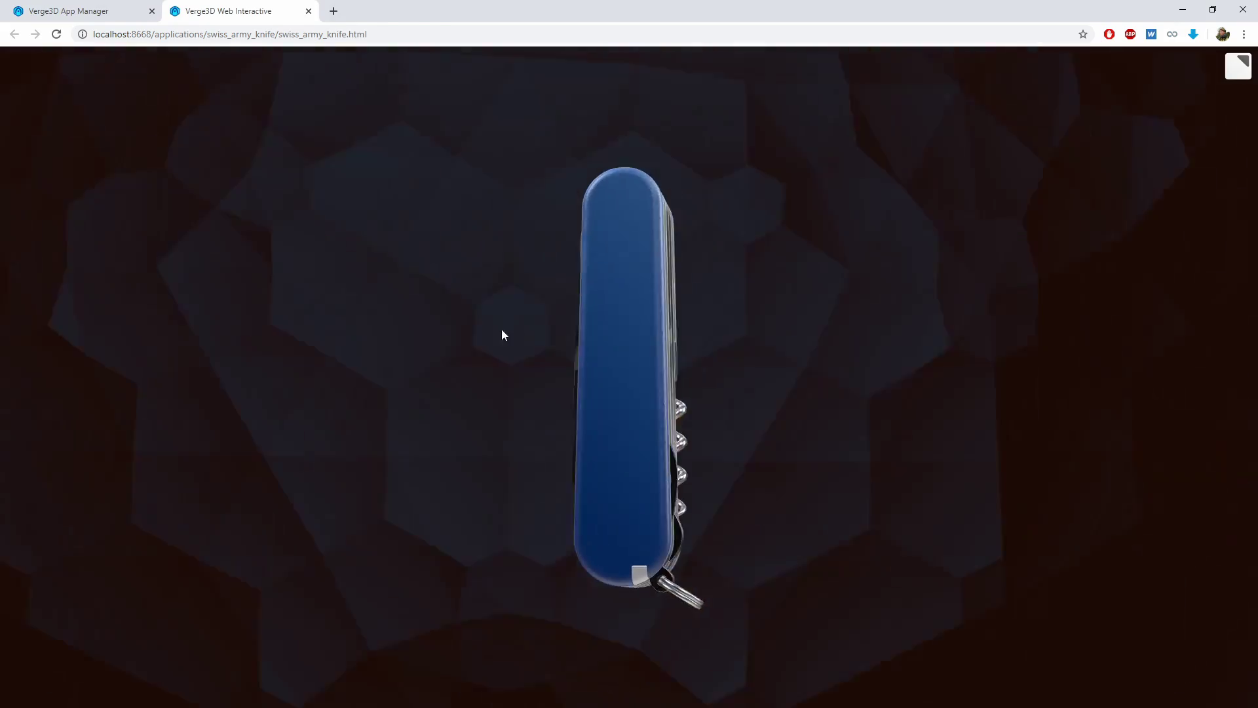
mouse_move(278, 346)
left_mouse_down()
mouse_move(750, 351)
mouse_move(526, 359)
mouse_move(482, 384)
left_mouse_up()
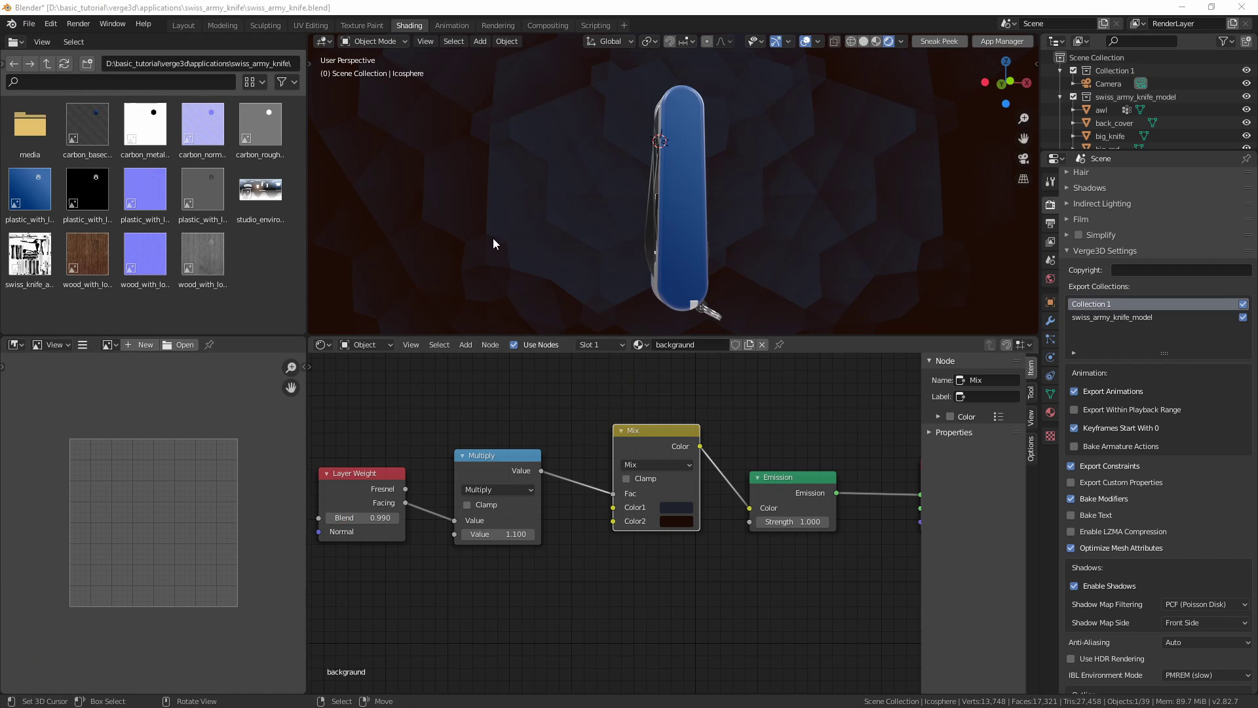
Return to Blender, switch to the Layout workspace, and select the camera to view the scene through it
middle_click_drag(493, 238, 591, 234)
middle_click_drag(591, 234, 539, 177)
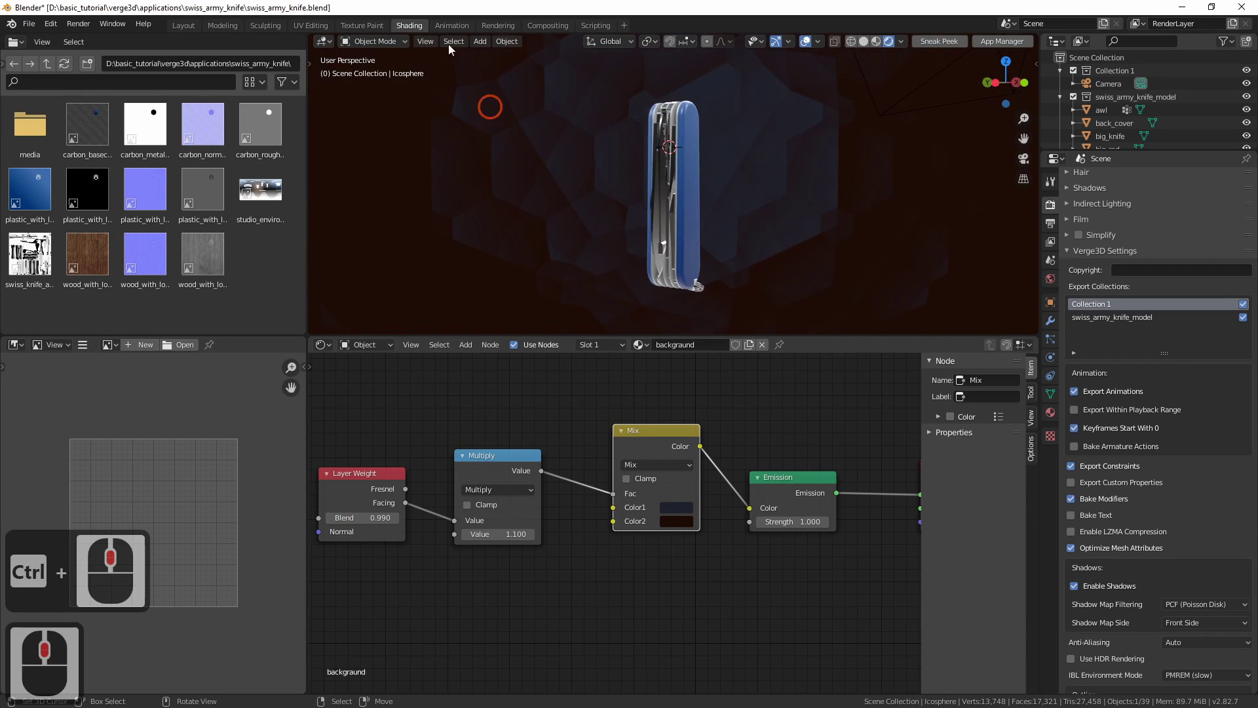
left_click(182, 26)
mouse_move(562, 250)
middle_mouse_down("ctrl")
mouse_move(525, 308)
mouse_move(575, 276)
middle_mouse_up("ctrl")
middle_click_drag(574, 276, 706, 242)
left_click(747, 206)
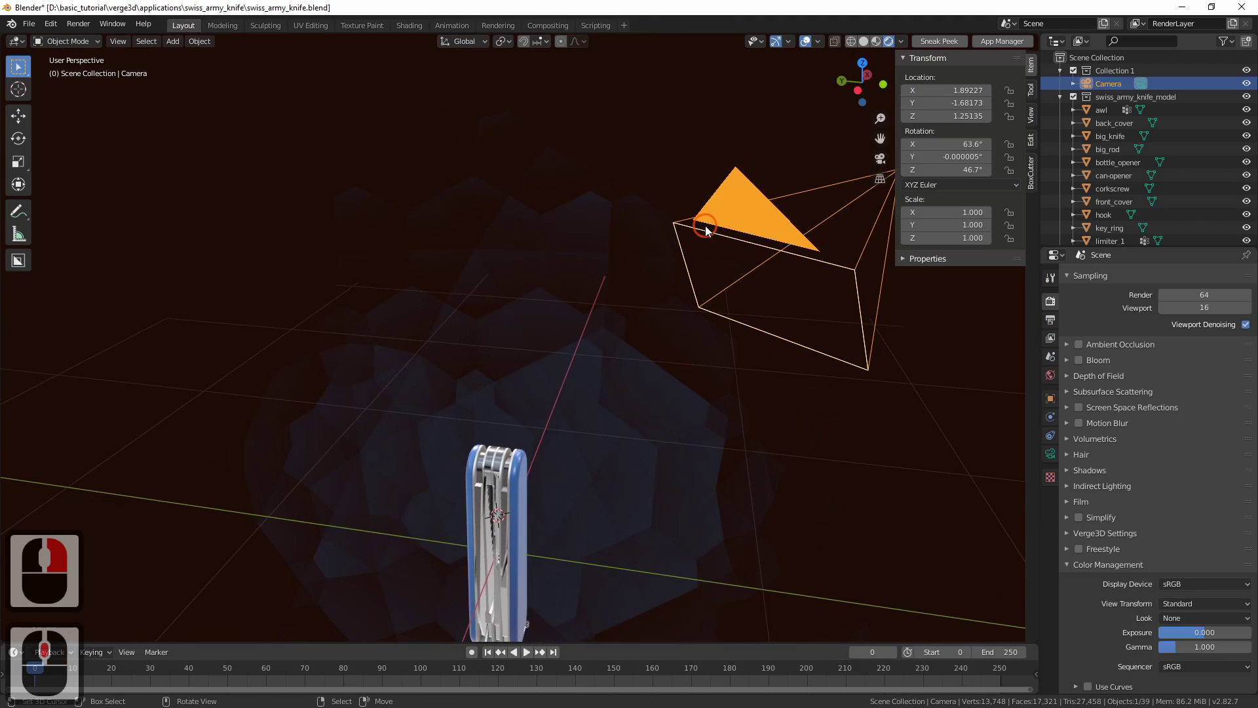
key("KP_0")
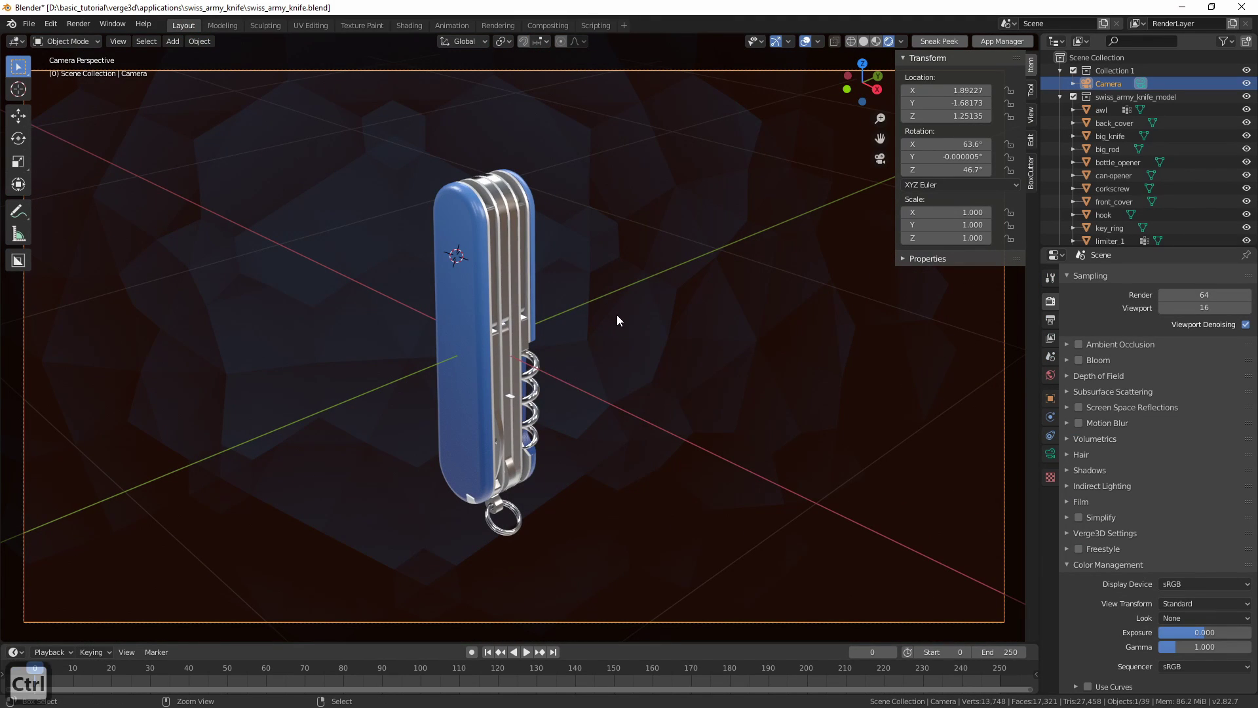
Save the scene file and show the camera's object data settings
key("ctrl+s")
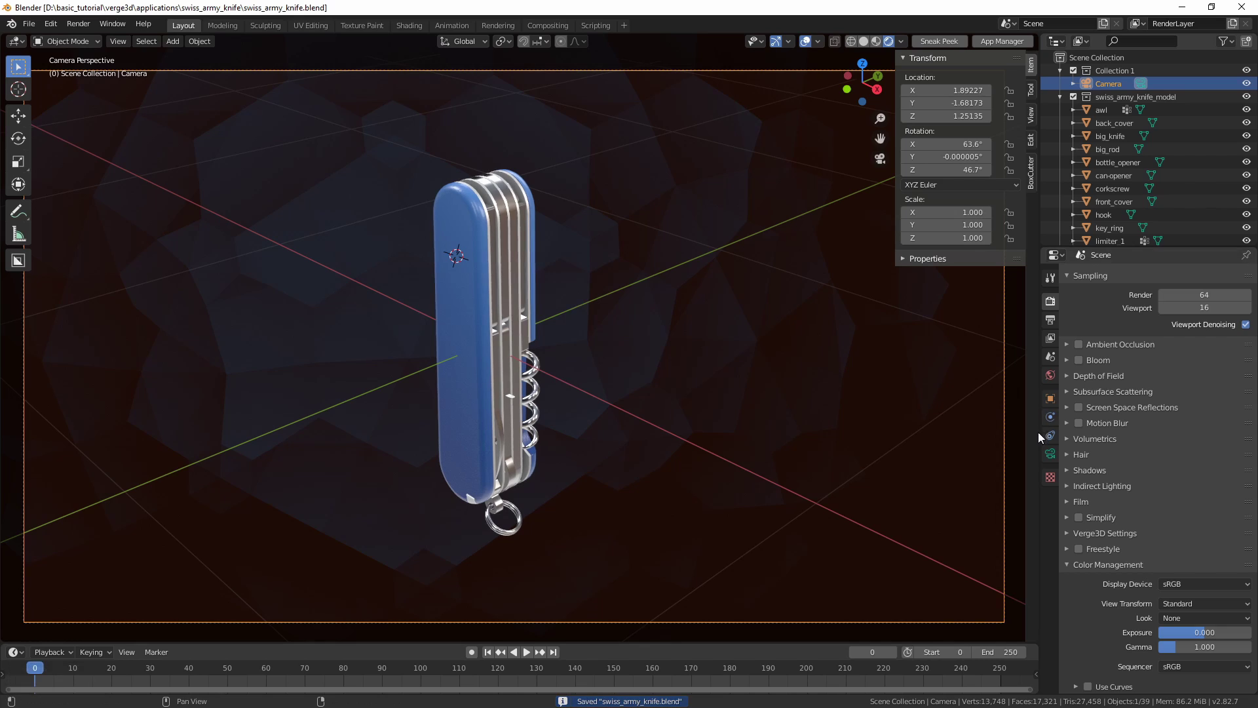
left_click(1051, 454)
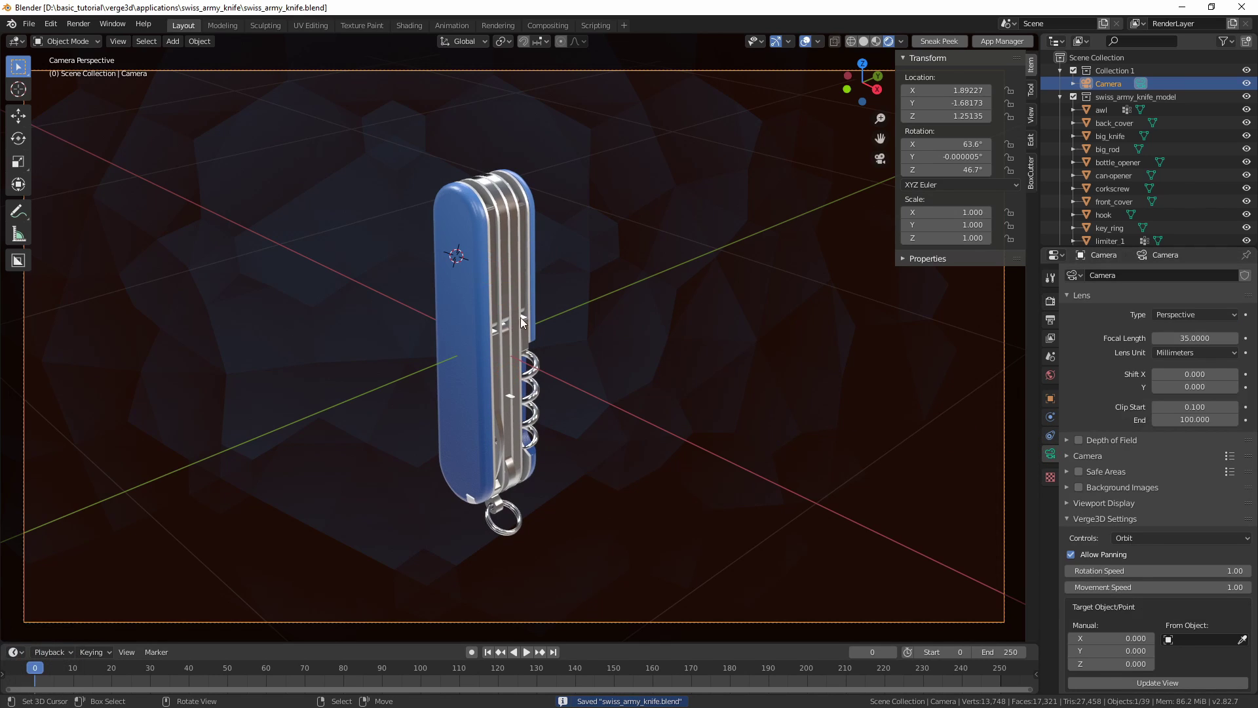
Add a plain axes empty to the scene and reset its location to the world origin at 0, 0, 0
key("shift+a")
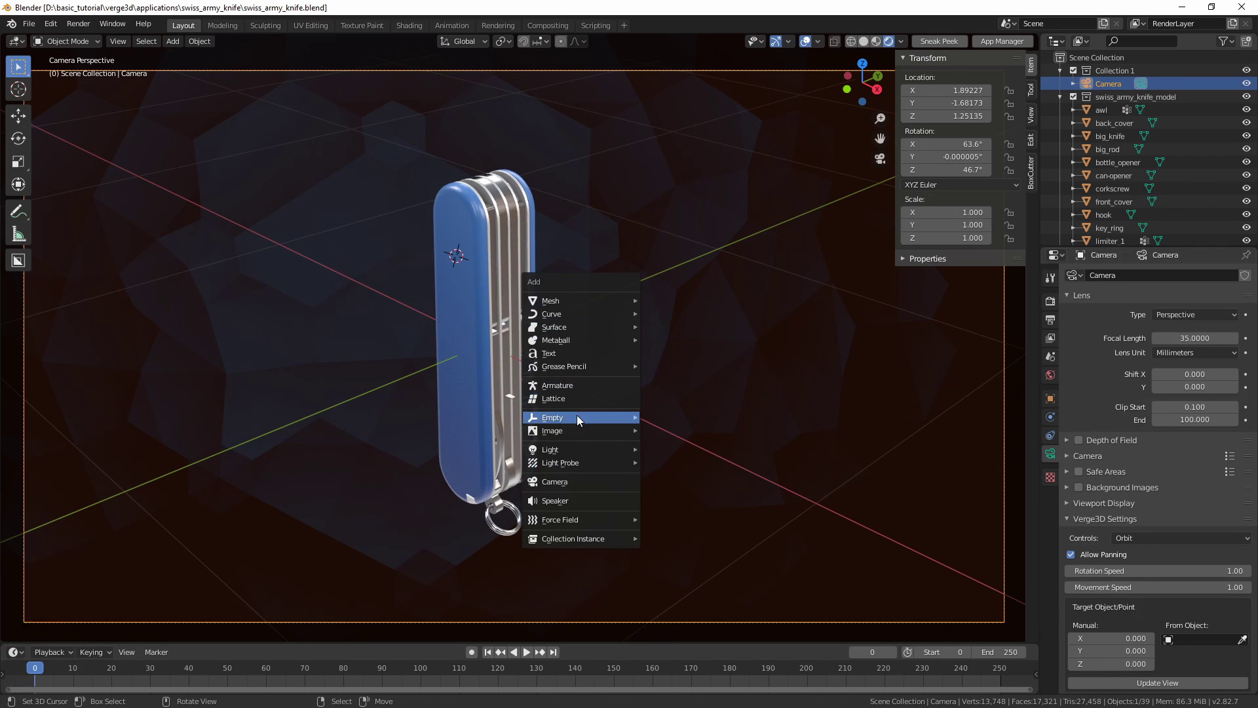
mouse_move(576, 417)
left_click(677, 421)
key("g")
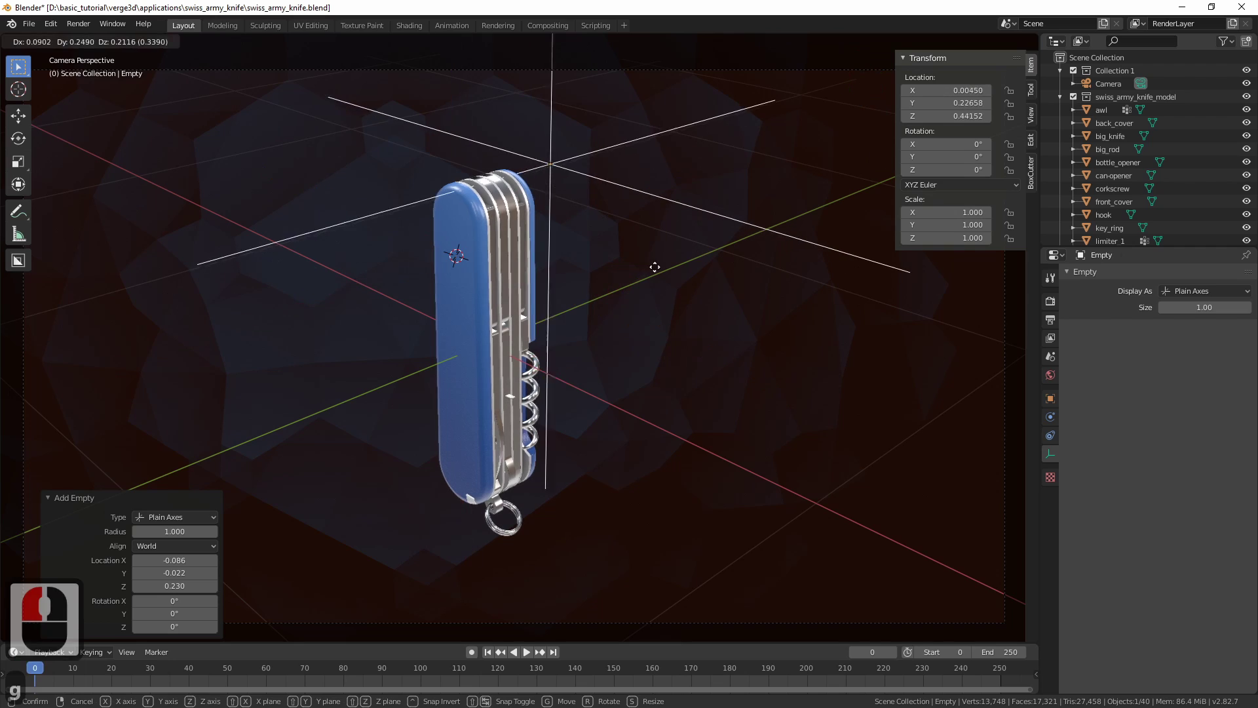
left_click(795, 225)
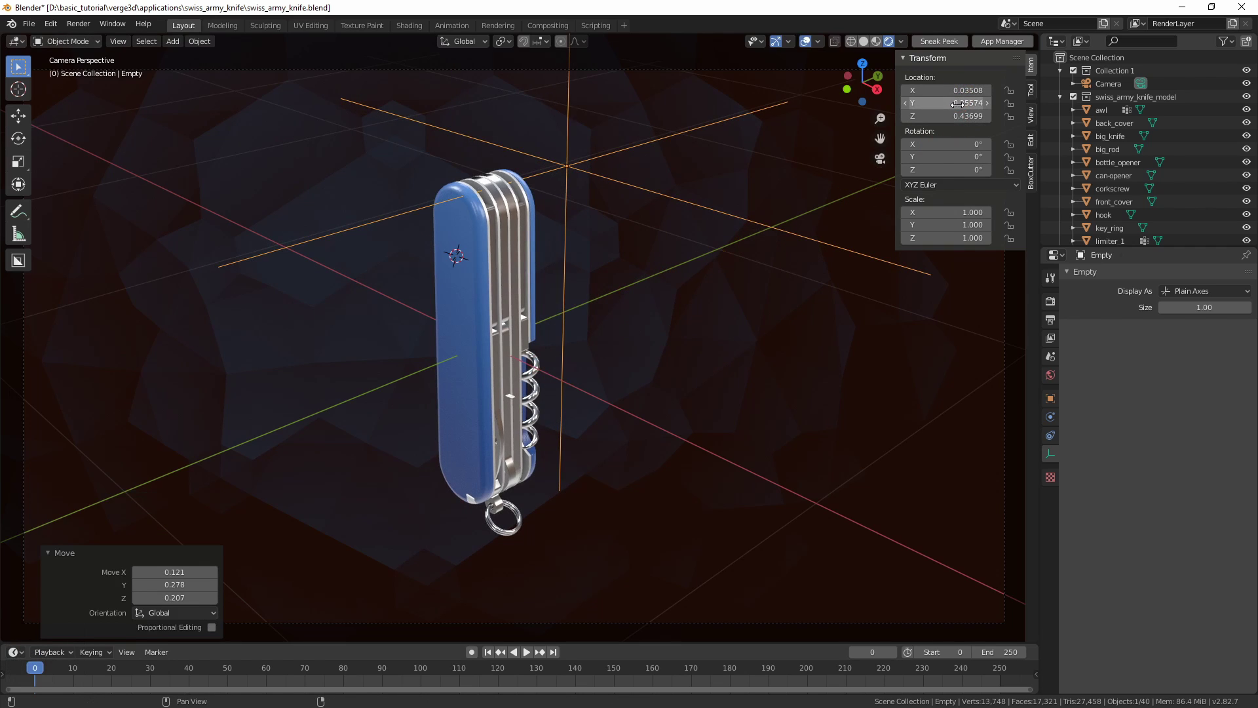
key("BackSpace")
mouse_move(444, 338)
middle_mouse_down()
mouse_move(424, 342)
mouse_move(478, 335)
mouse_move(459, 354)
middle_mouse_up()
key("g")
key("Escape")
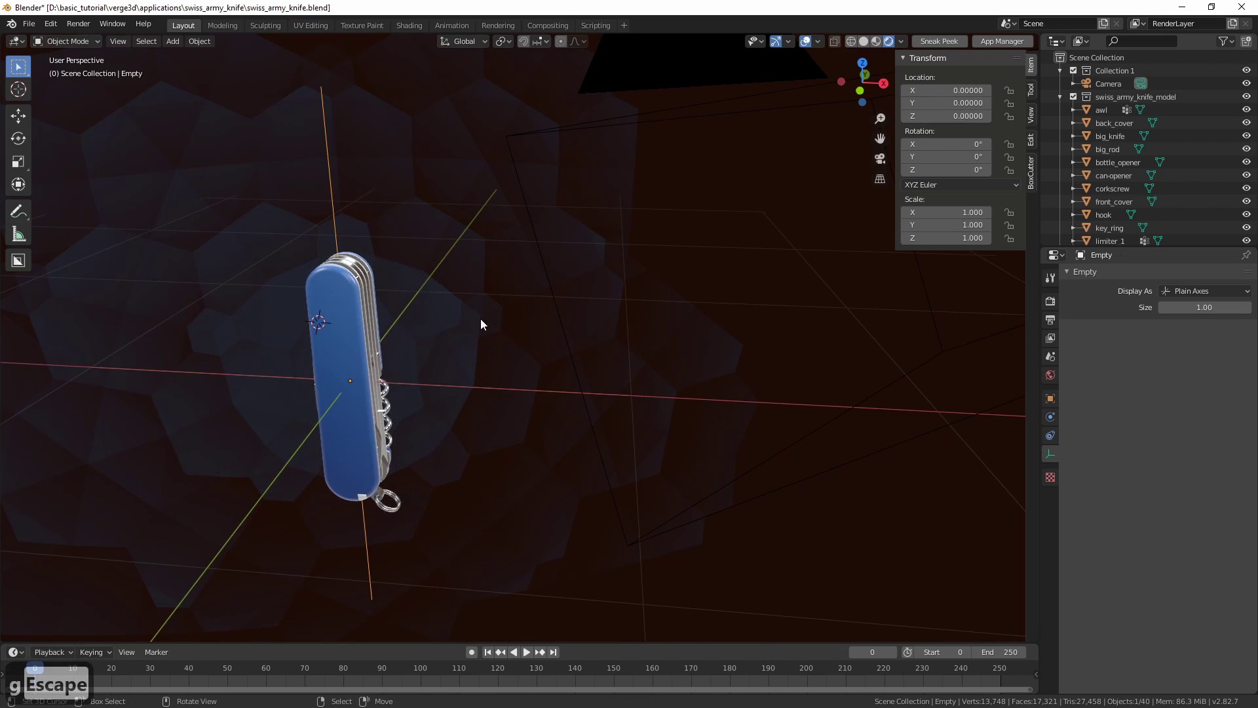
Return to the camera view, select the camera and pick the Empty as the target object of its Verge3D orbit controls
key("KP_0")
scroll(651, 195, "down", 3)
left_click(680, 169)
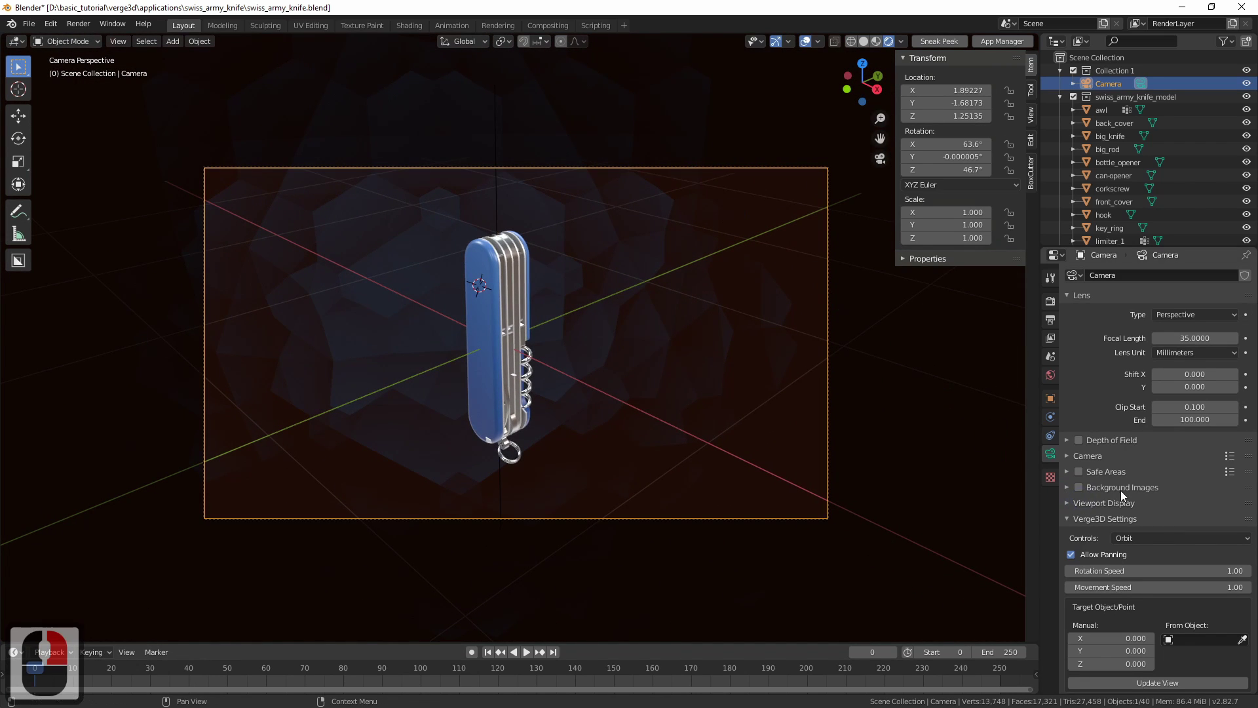
scroll(1252, 481, "down", 4)
left_click(1113, 451)
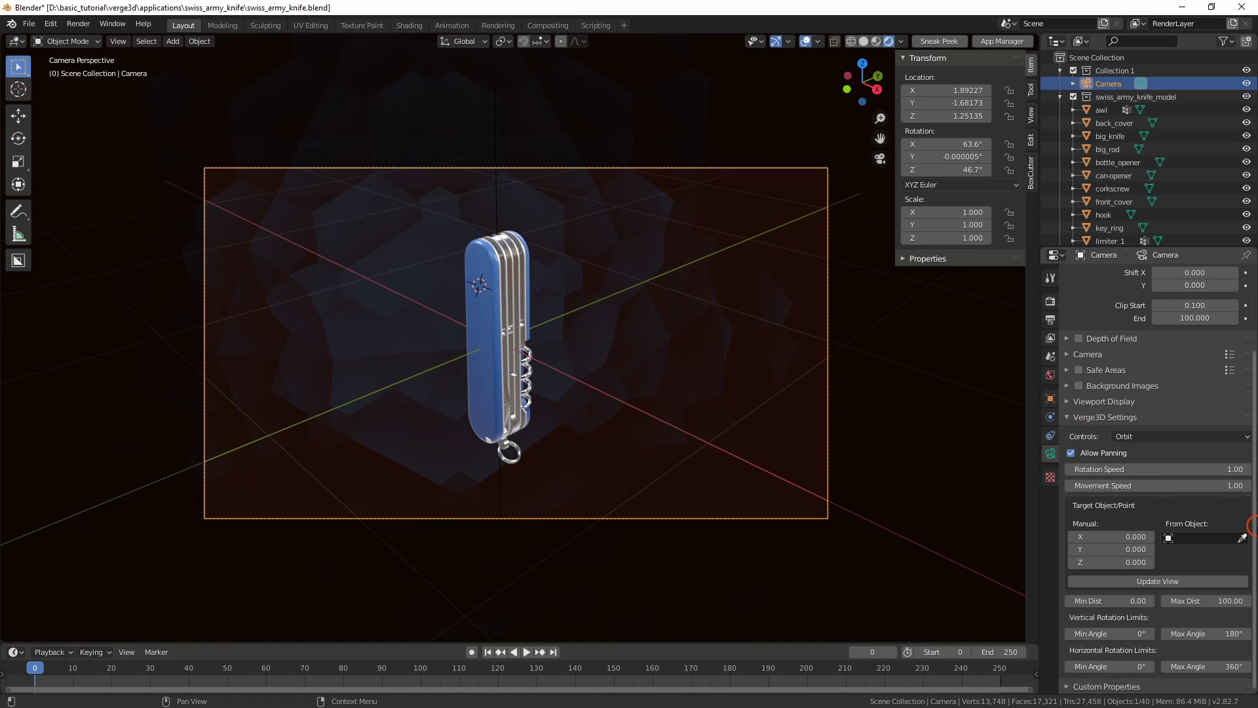
left_click(1216, 542)
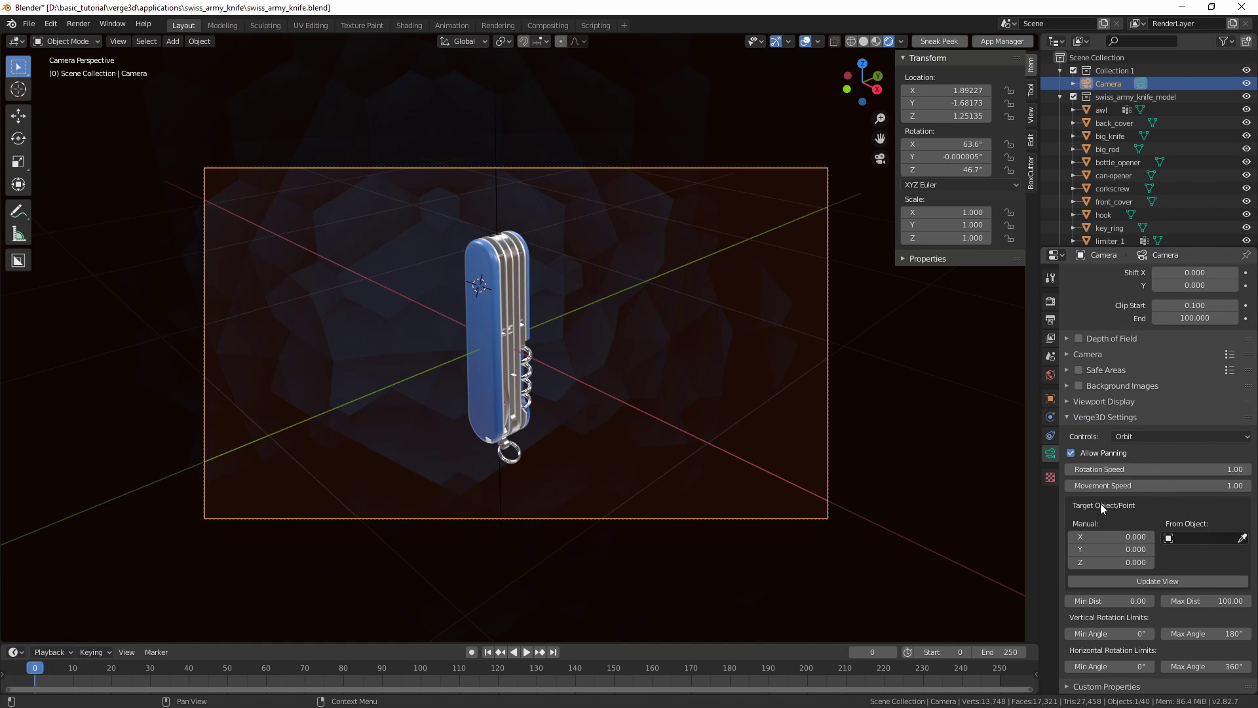
left_click(1242, 538)
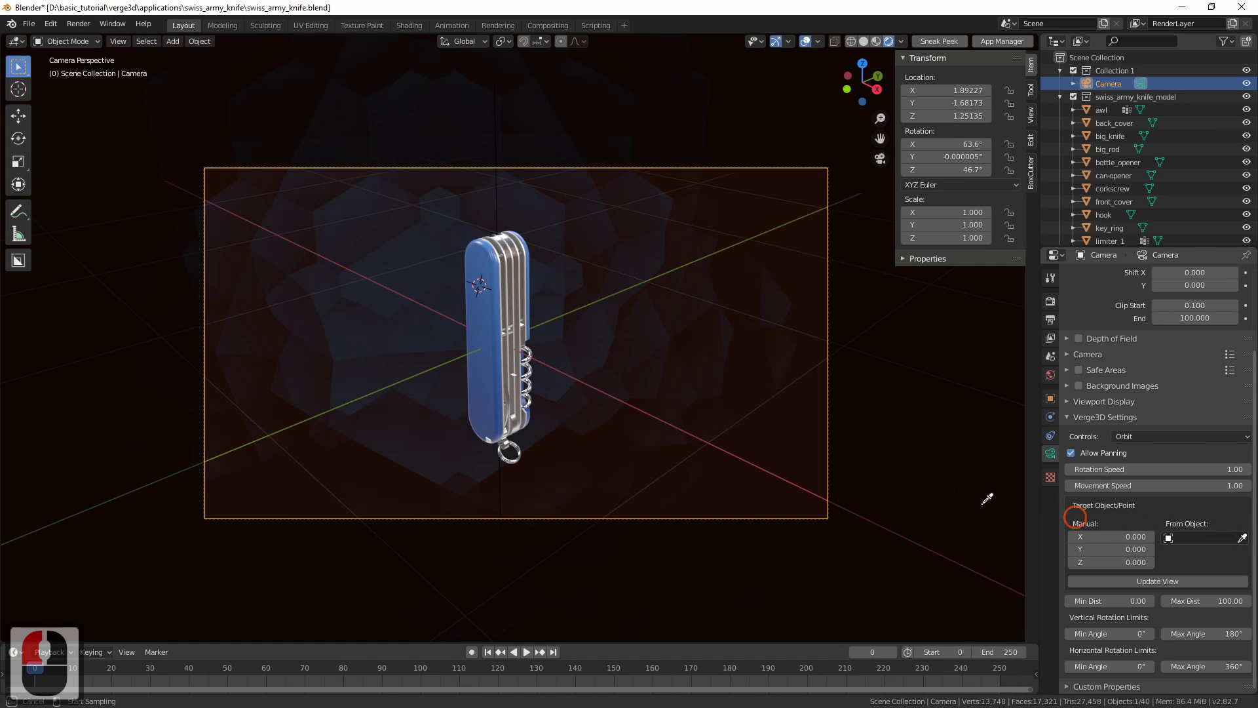
left_click(554, 368)
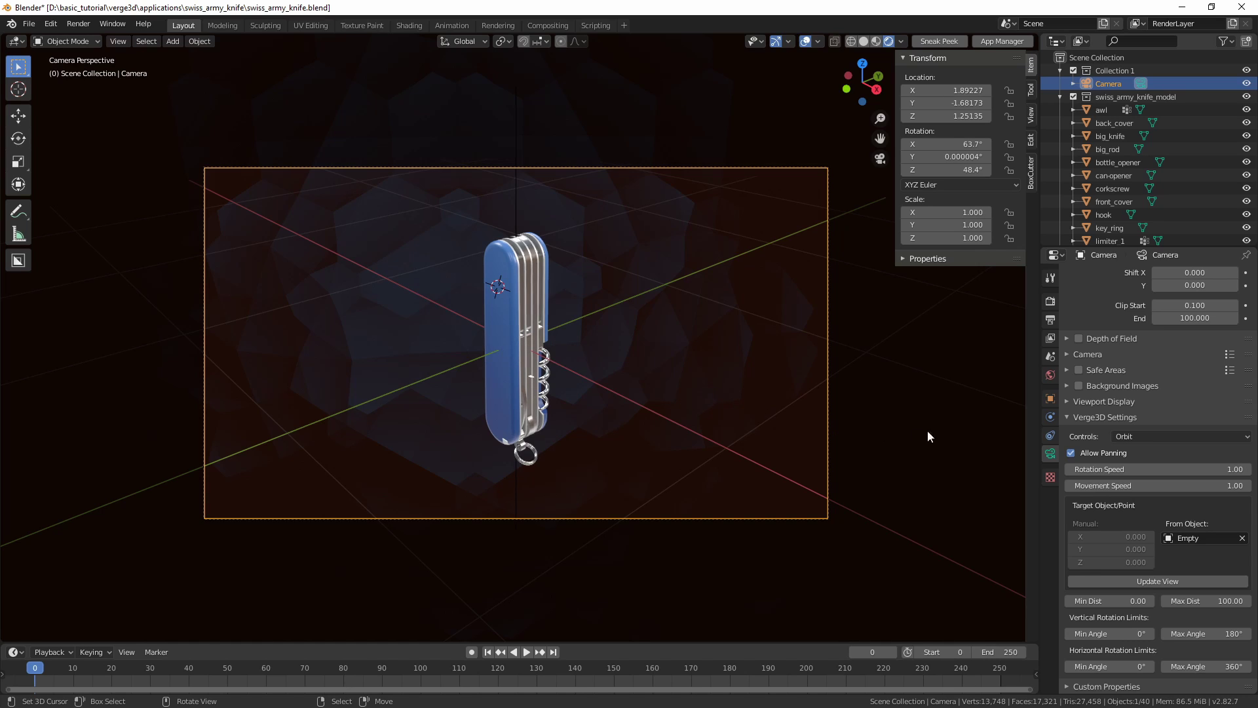
Switch to the browser and zoom the Swiss Army Knife app far out to examine how the background sphere's outer edge shows
key("alt+Tab")
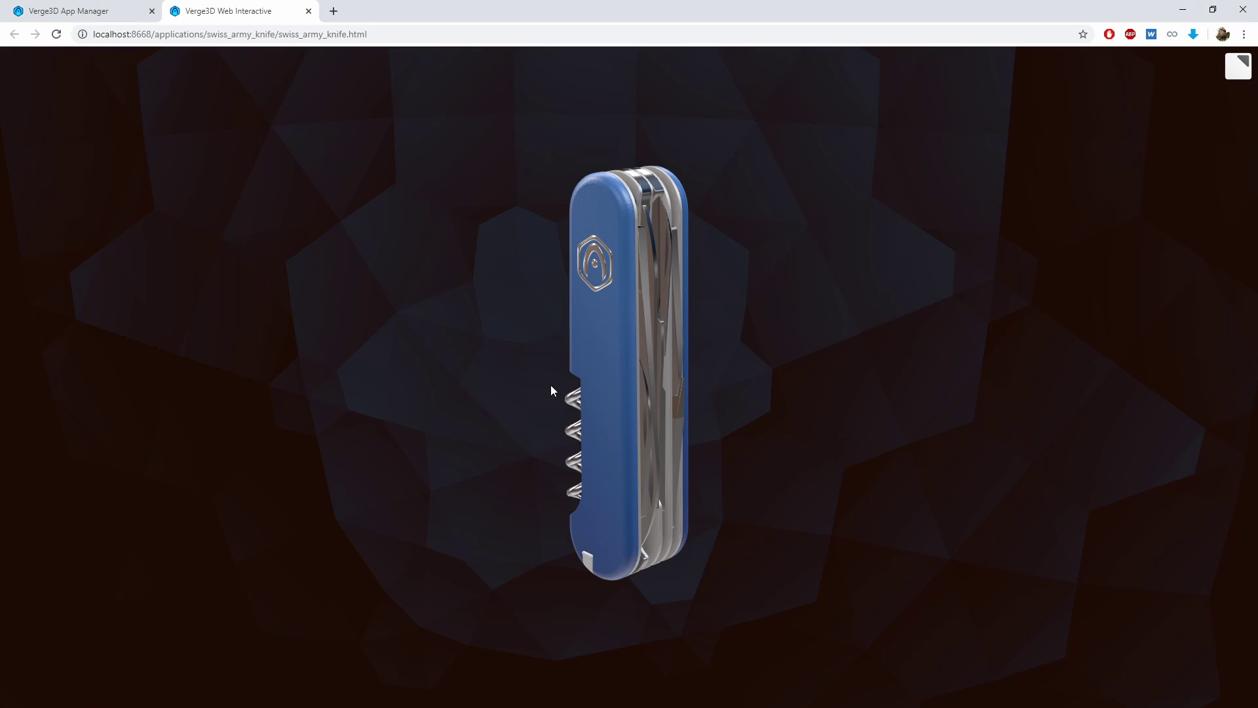
scroll(552, 389, "down", 11)
scroll(587, 410, "up", 5)
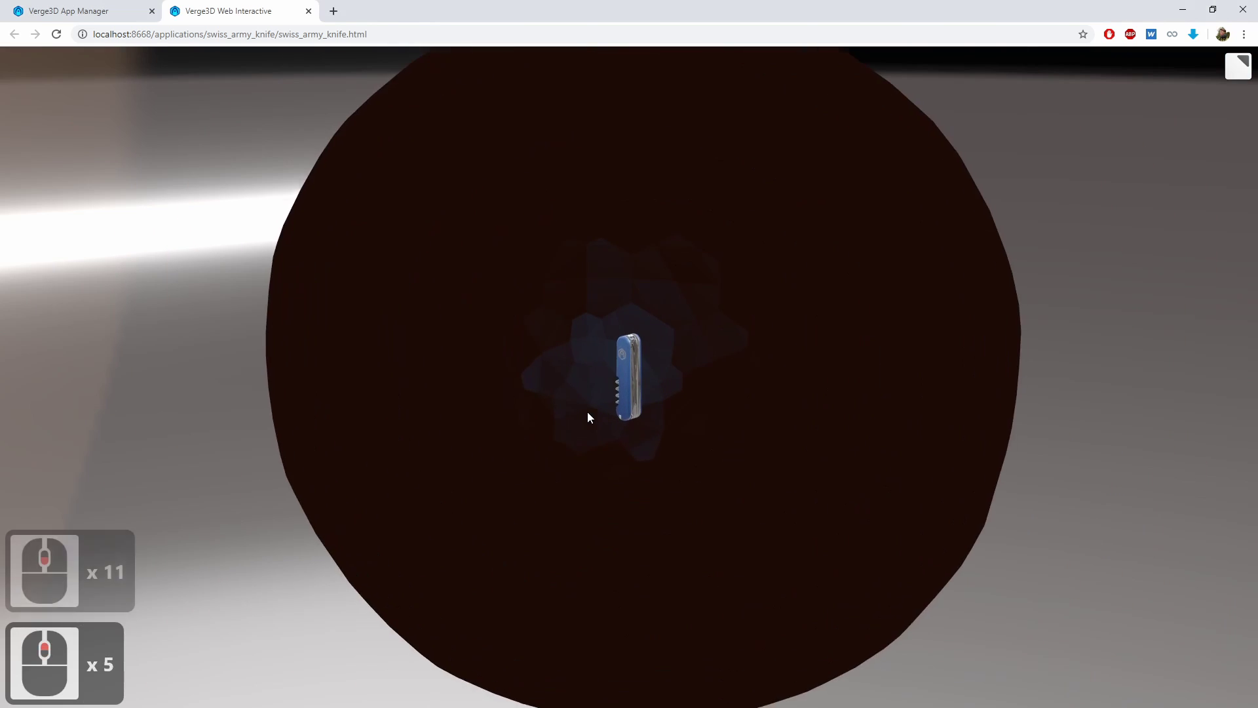
scroll(588, 415, "up", 7)
scroll(587, 414, "down", 11)
scroll(587, 414, "up", 8)
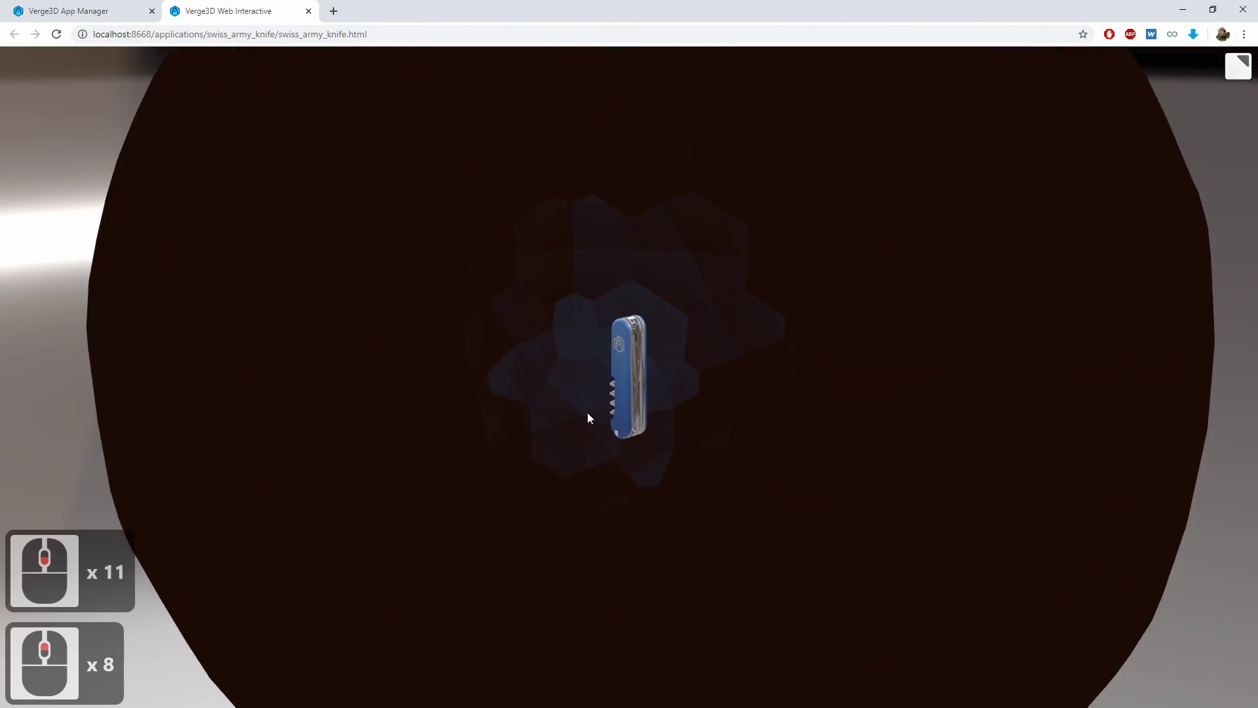
left_click_drag(527, 396, 701, 387)
scroll(701, 388, "down", 11)
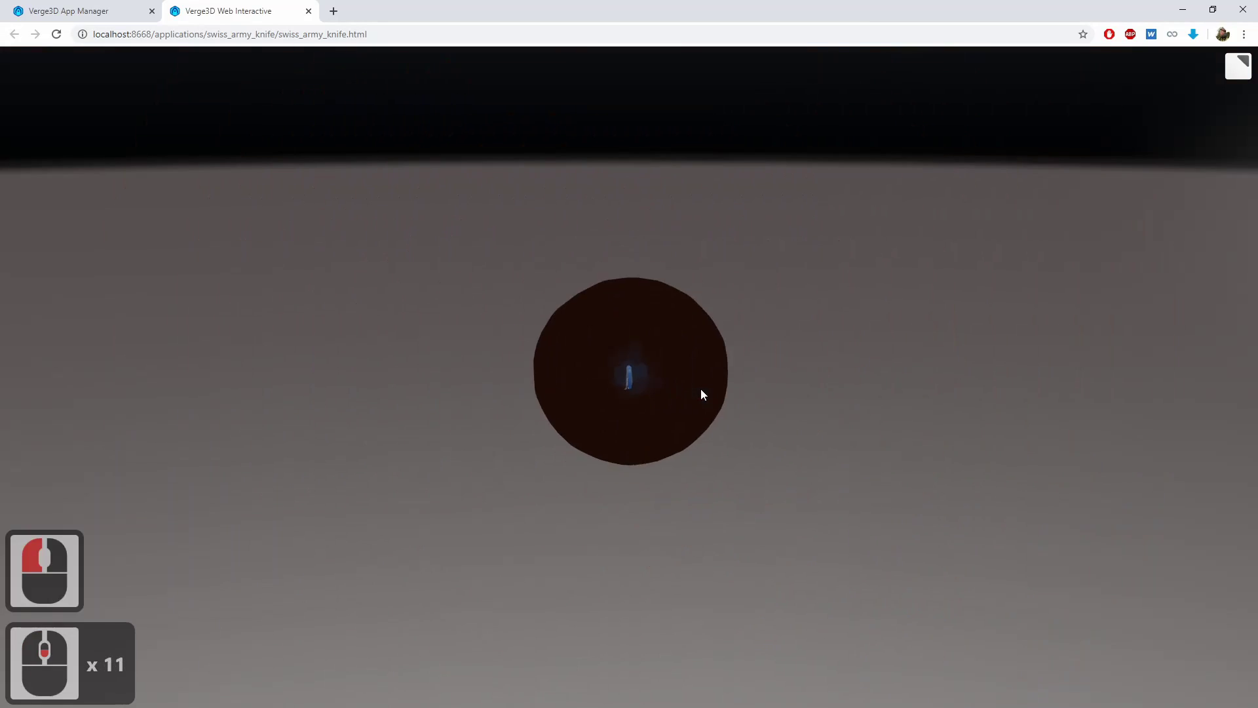
scroll(702, 390, "up", 11)
Orbit around the knife in the browser and zoom in close to examine how near the camera can get
middle_click_drag(595, 420, 977, 419)
middle_click_drag(599, 396, 791, 396)
middle_click_drag(868, 396, 954, 380)
left_click_drag(772, 384, 609, 393)
scroll(608, 406, "up", 9)
middle_click_drag(608, 407, 1023, 449)
scroll(660, 423, "down", 2)
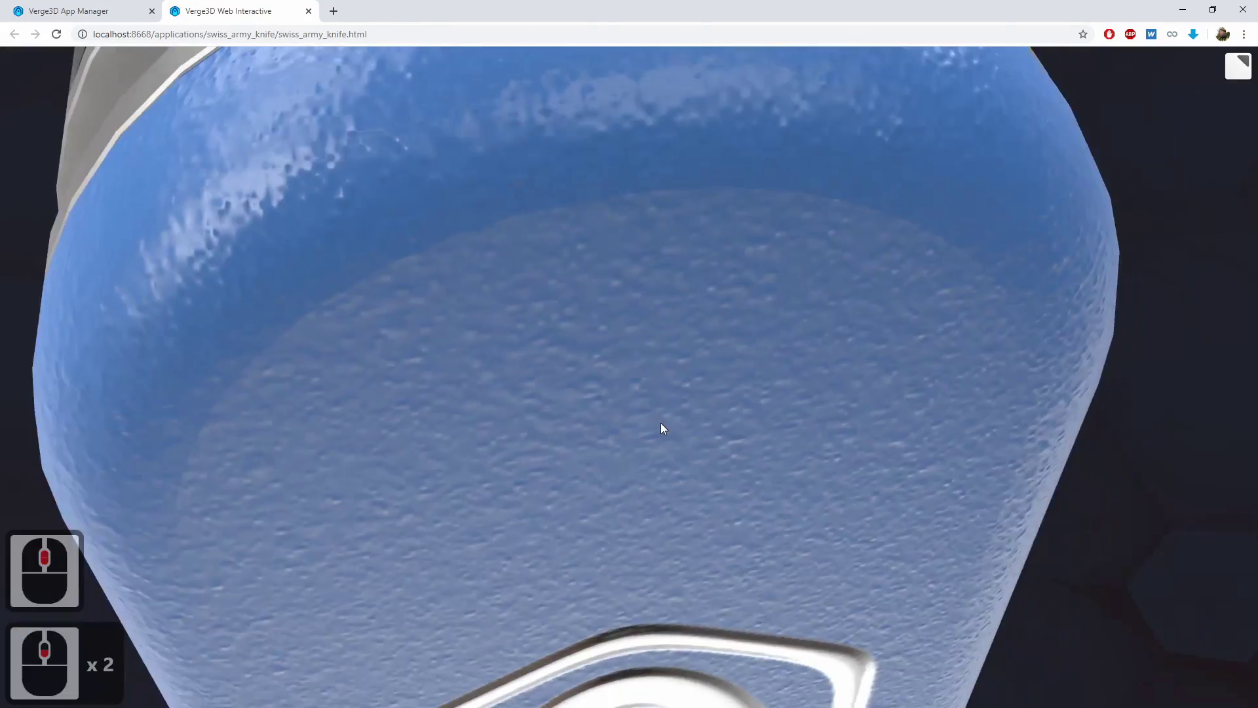
scroll(661, 423, "up", 2)
scroll(661, 423, "down", 4)
left_click_drag(667, 430, 695, 400)
scroll(646, 390, "down", 3)
middle_click_drag(690, 427, 670, 387)
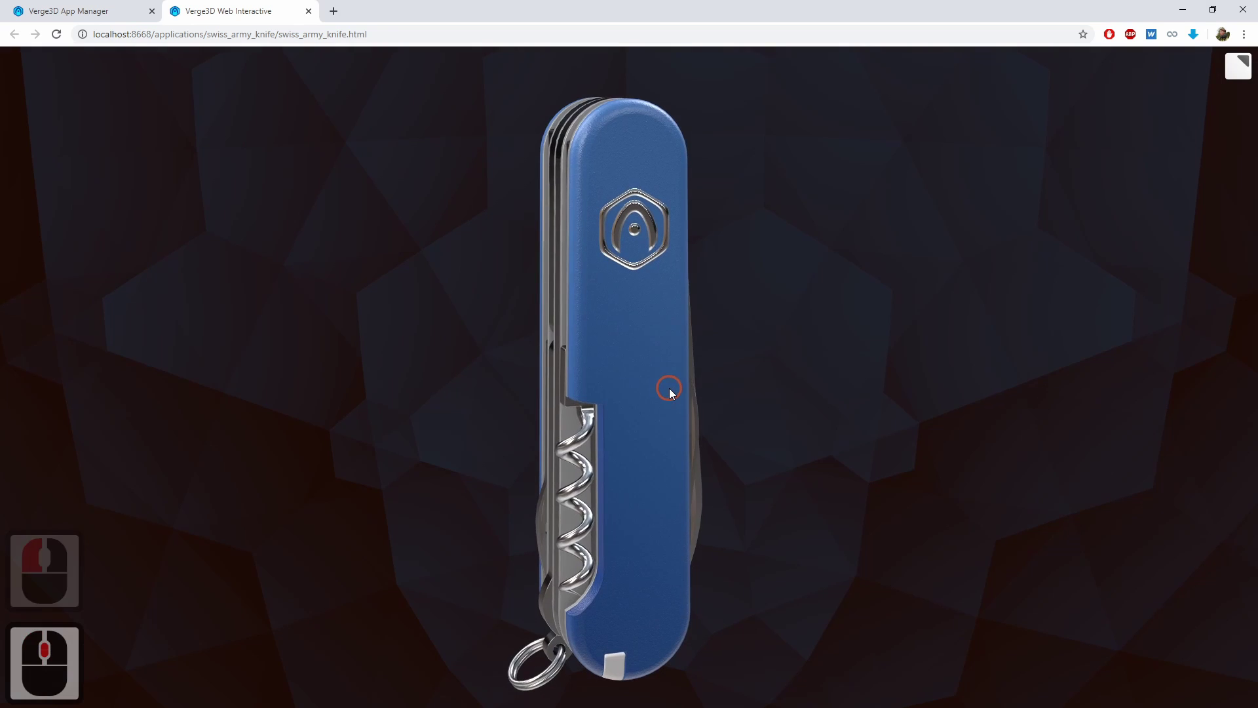
Return to Blender and disable Allow Panning in the camera's Verge3D settings
key("alt+Tab")
middle_click(669, 388)
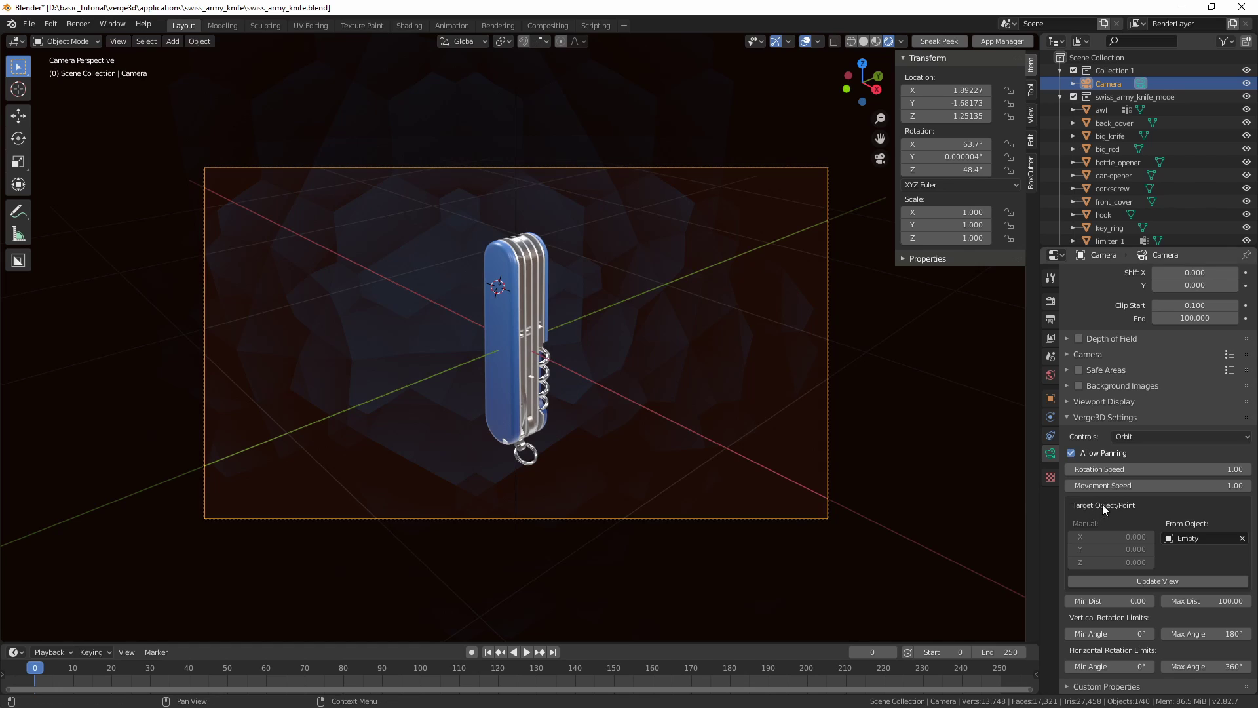
left_click(1071, 453)
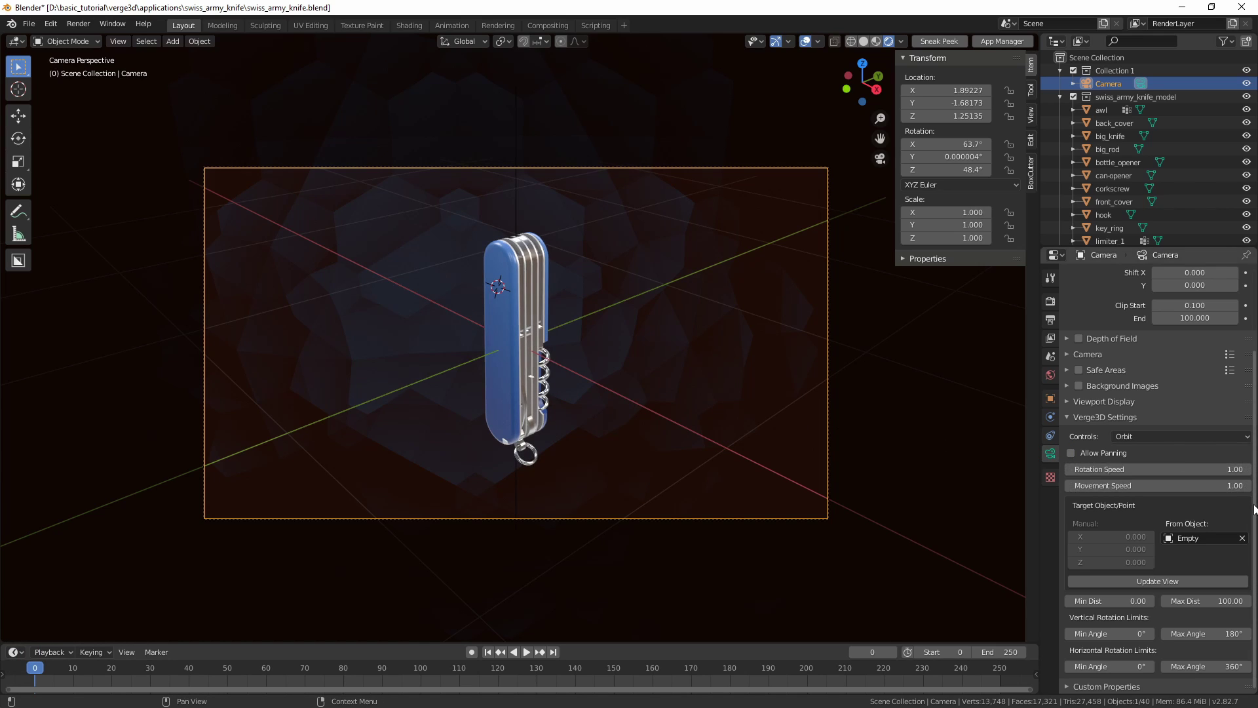
Limit the camera's orbit distance to a Min Dist of 3 and a Max Dist of 5
left_click(1102, 598)
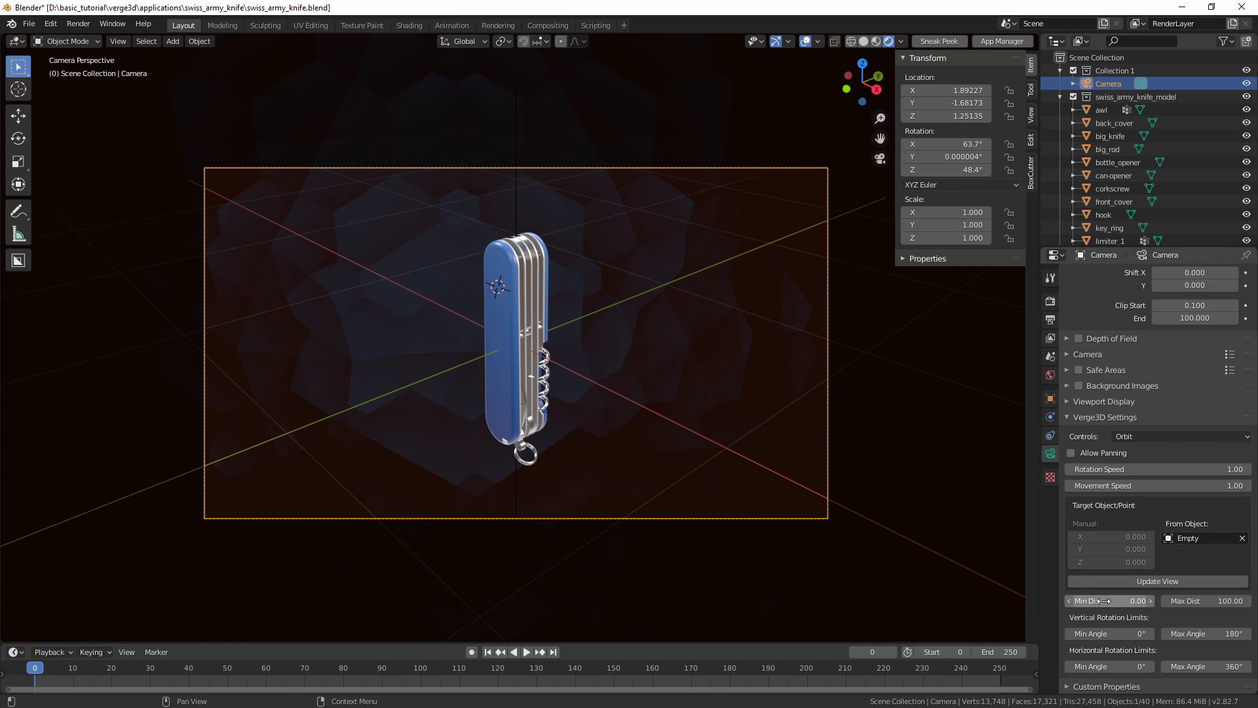
left_click(1106, 601)
type("3")
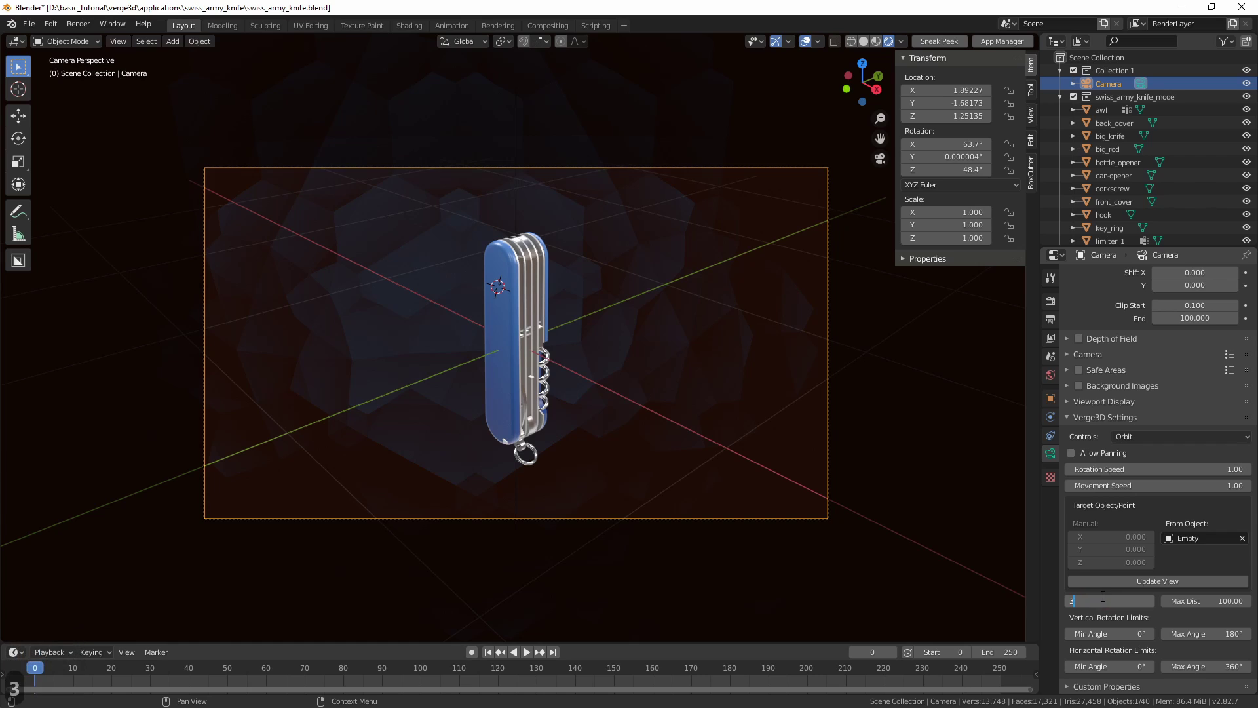
left_click(1204, 600)
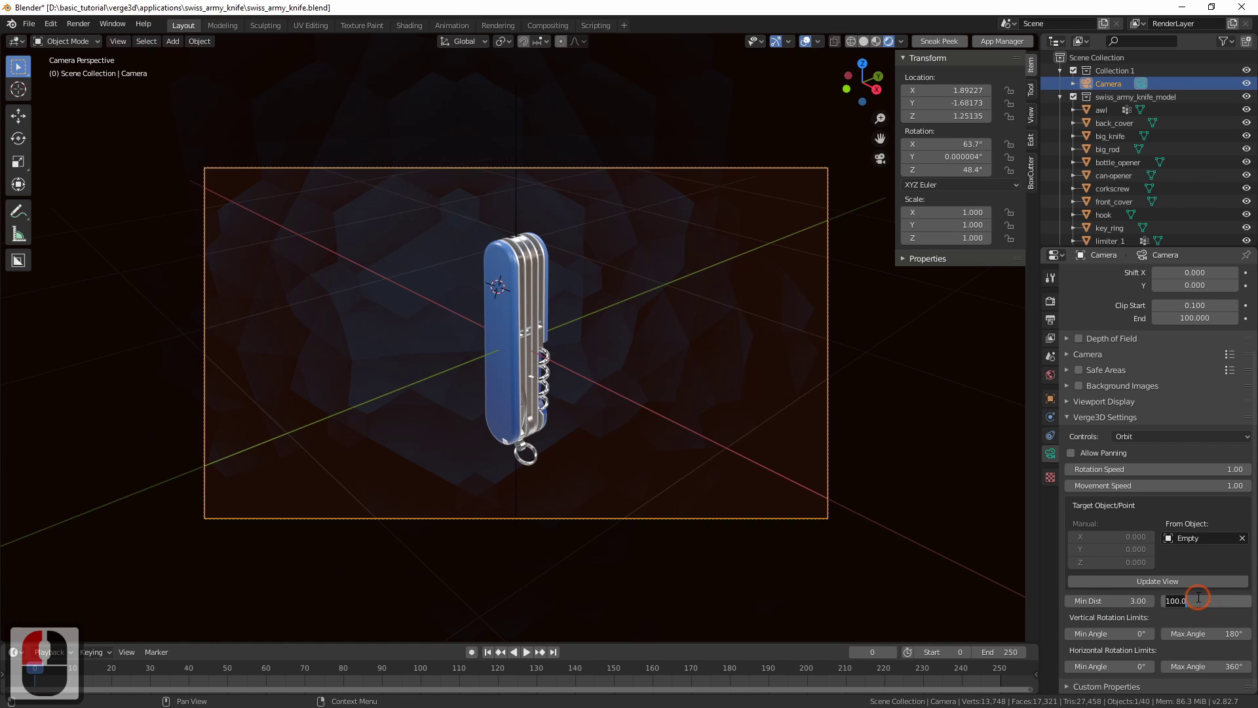
type("5")
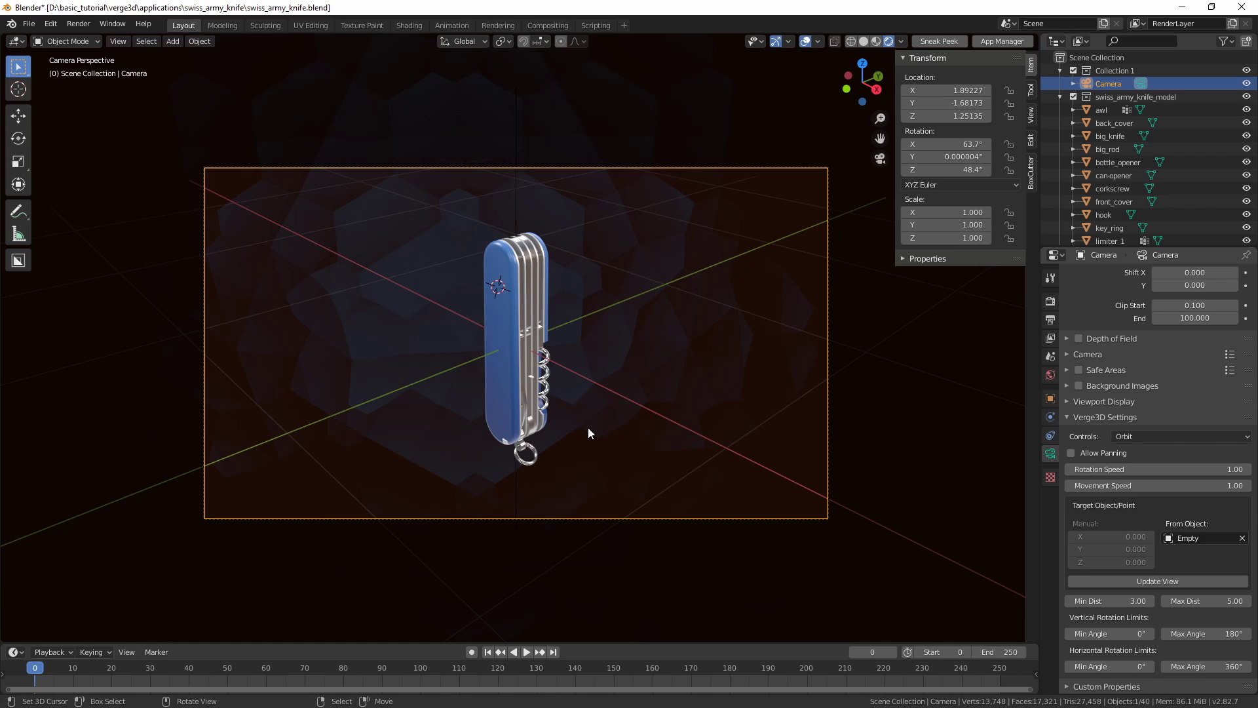
Save the scene file and export it as Verge3D glTF over the existing export
key("ctrl")
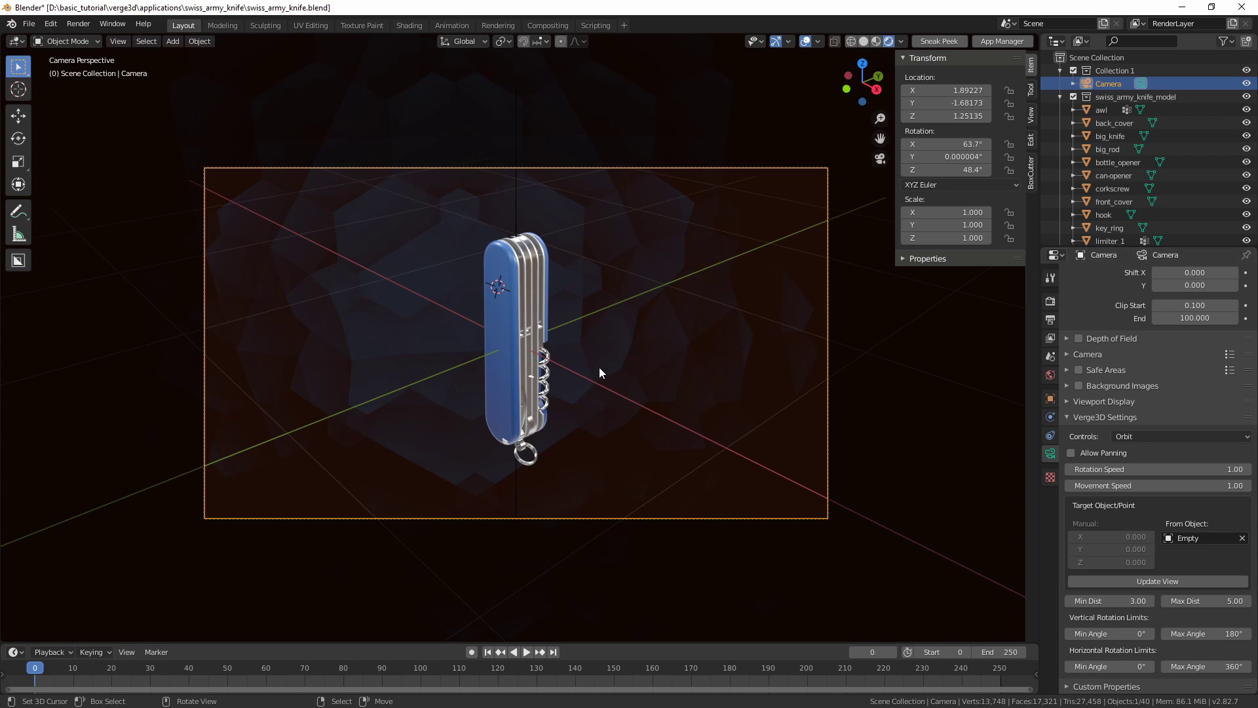
key("ctrl+s")
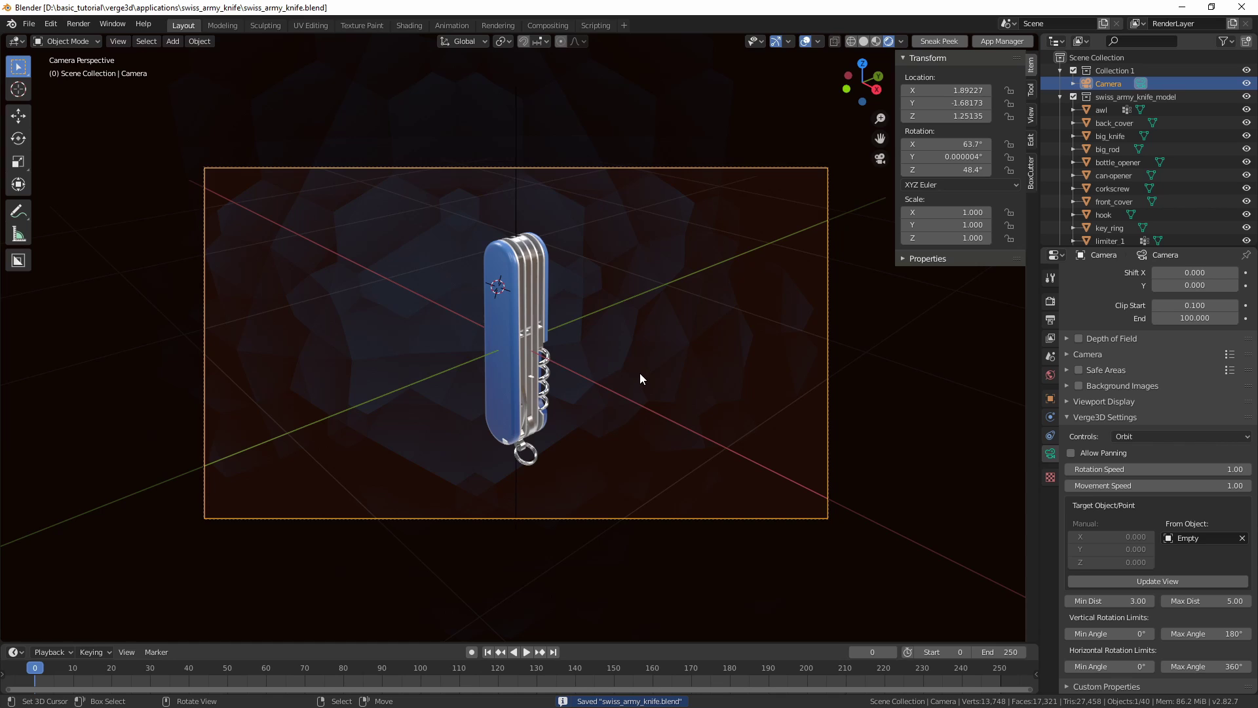
key("q")
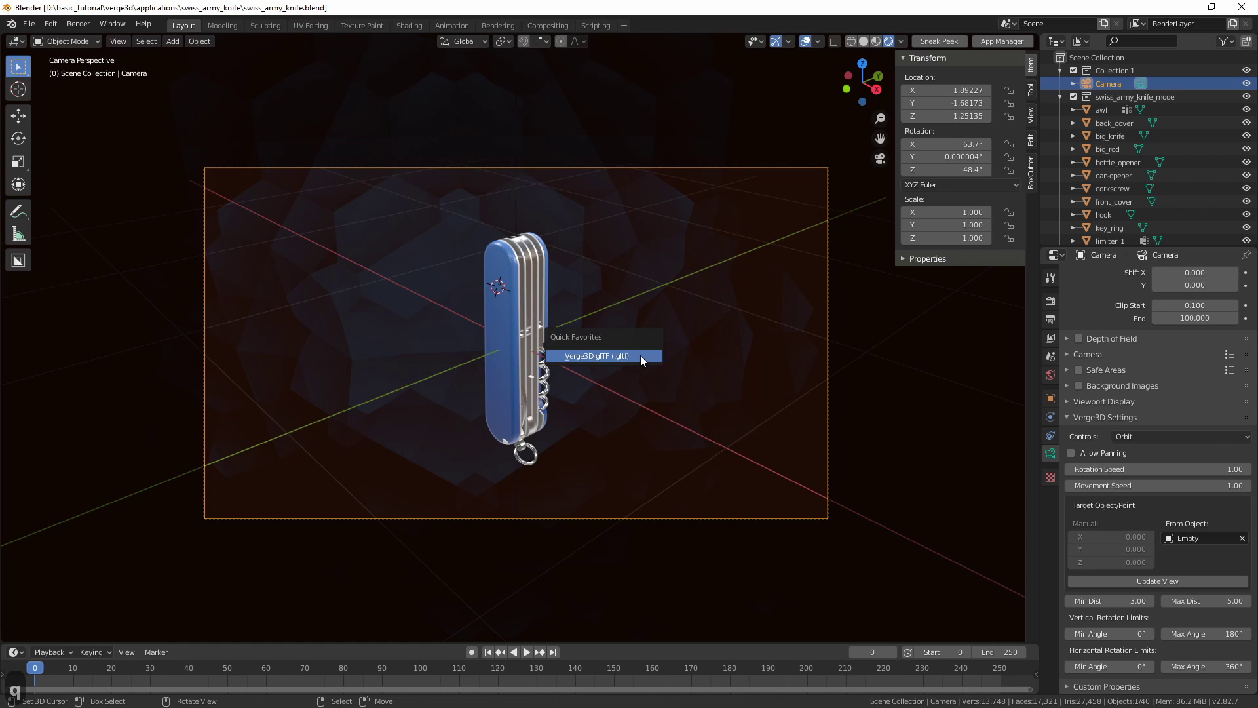
left_click(640, 355)
left_click(646, 570)
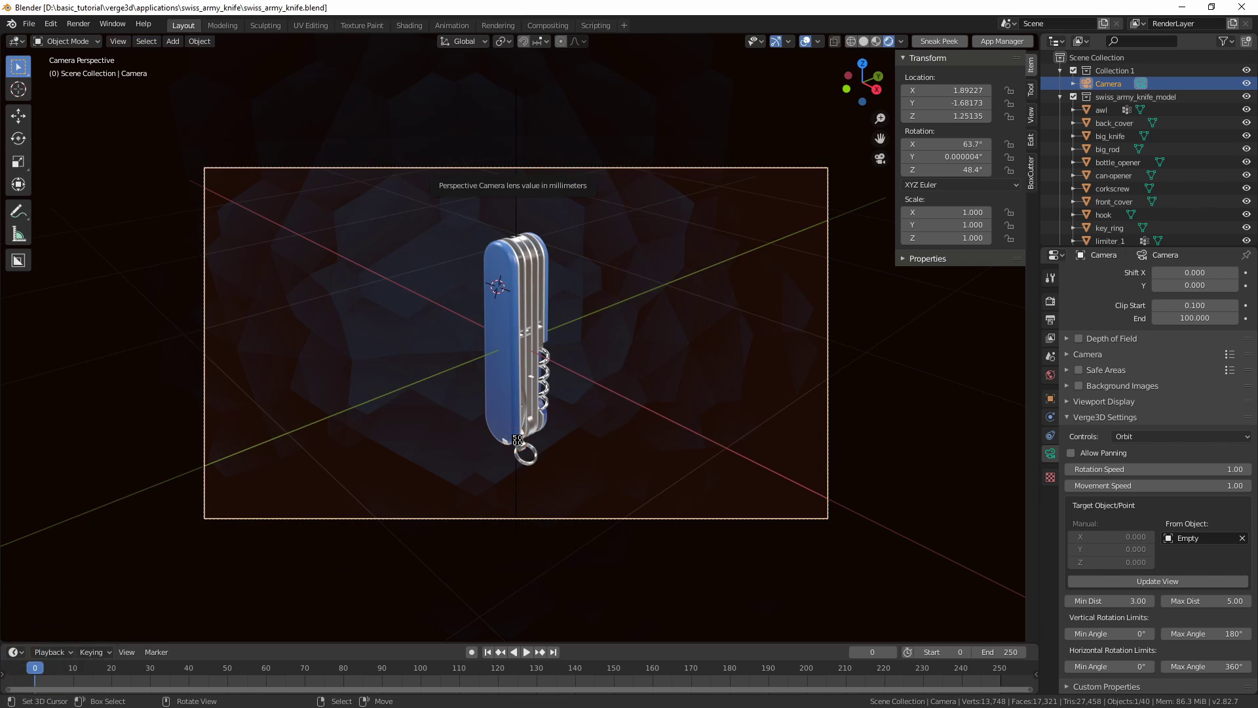
double_click(553, 422)
Switch to the browser, reload the Swiss Army Knife app and test the minimum and maximum zoom distances
key("alt+Tab")
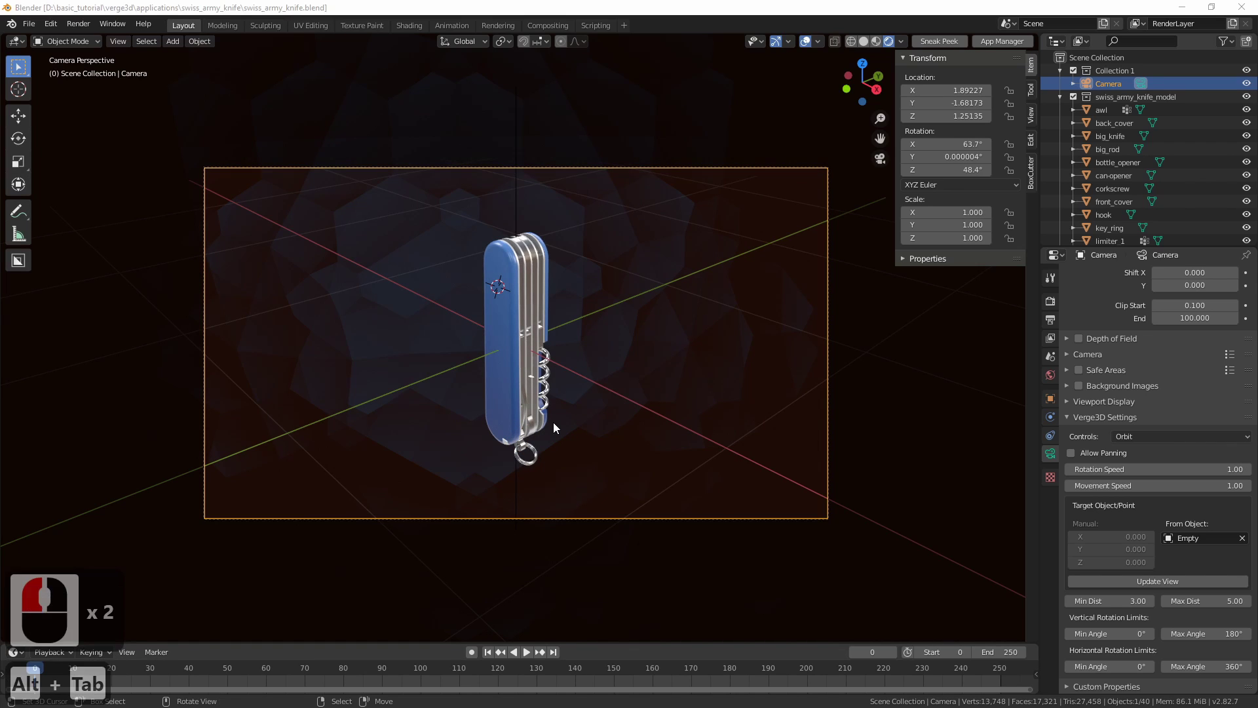
key("ctrl+r")
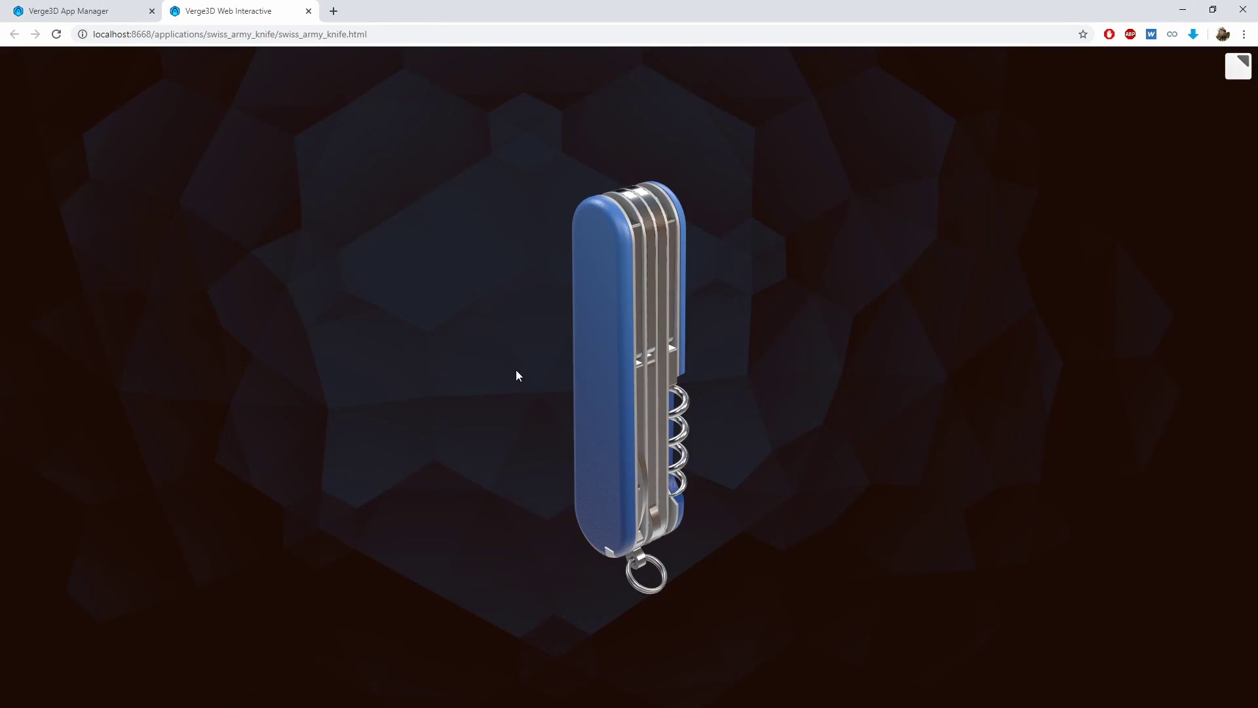
left_click_drag(516, 370, 500, 356)
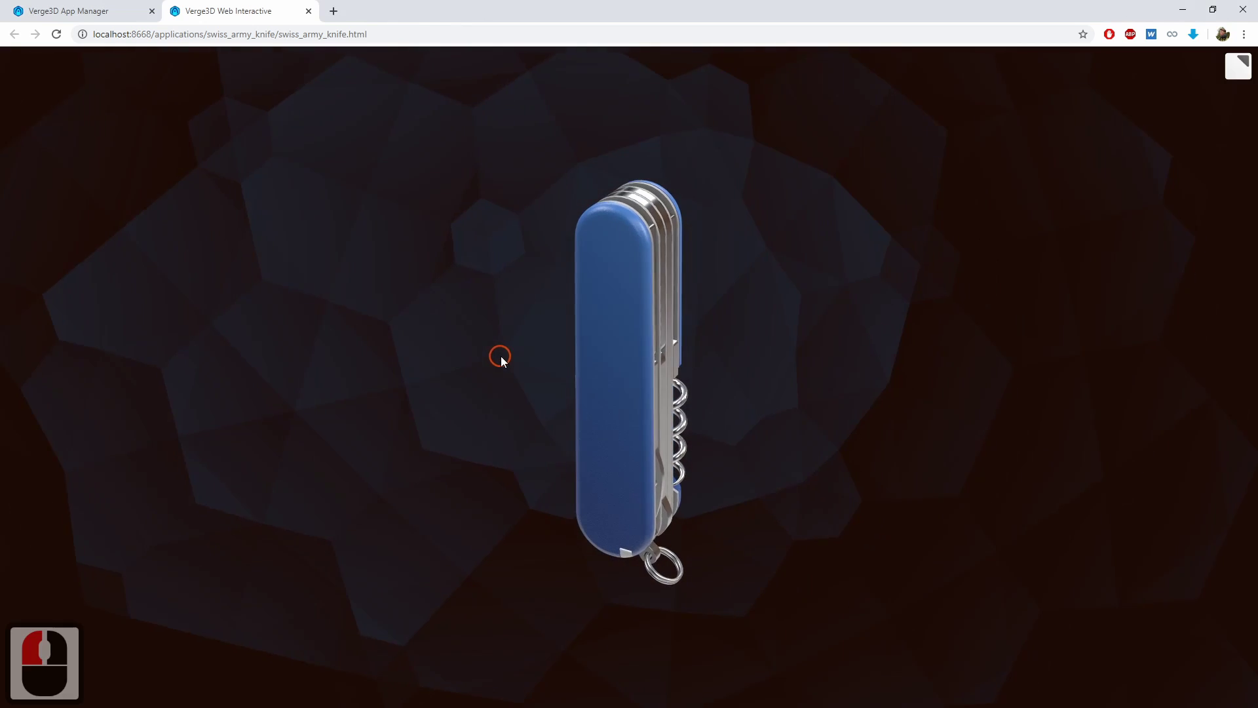
scroll(502, 356, "down", 5)
scroll(503, 358, "down", 6)
left_click_drag(454, 403, 565, 430)
scroll(565, 429, "up", 1)
scroll(564, 434, "down", 18)
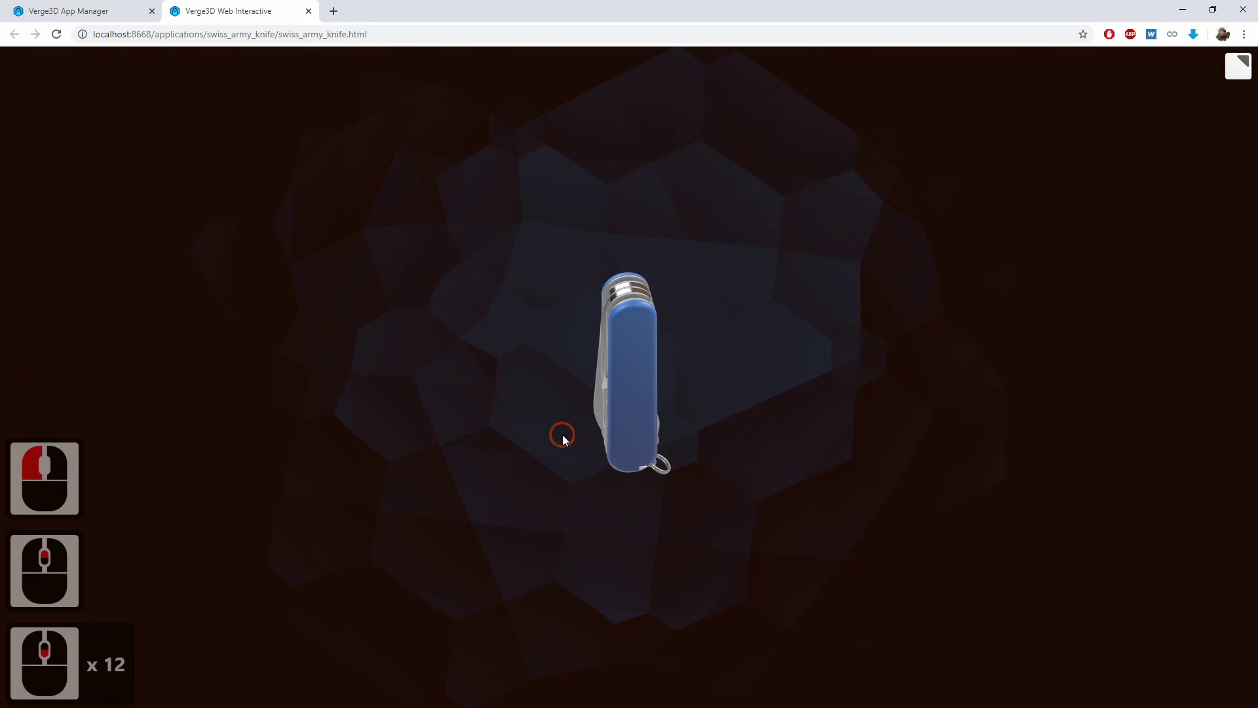
scroll(565, 438, "down", 11)
scroll(577, 467, "up", 14)
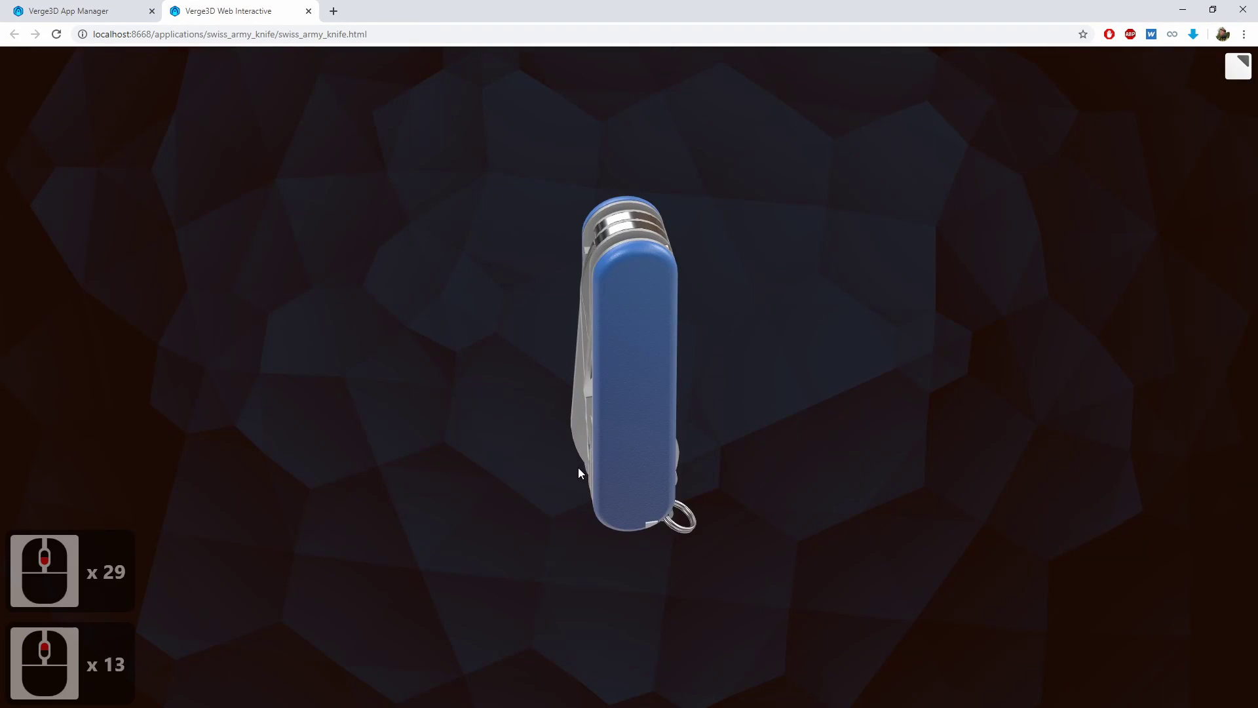
Orbit the knife in the browser, try to pan the view and zoom again to check the camera restrictions
left_click_drag(504, 362, 436, 306)
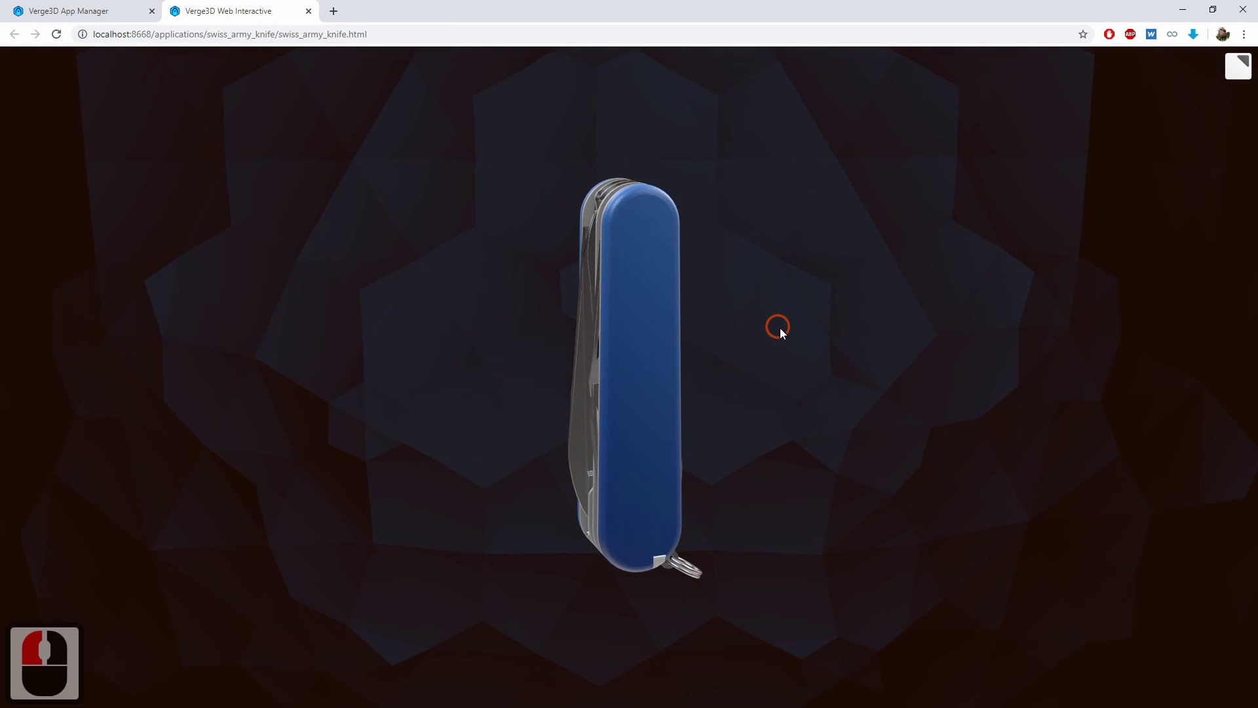
middle_click_drag(779, 327, 577, 332)
middle_click(312, 328)
middle_click(558, 242)
middle_click(751, 431)
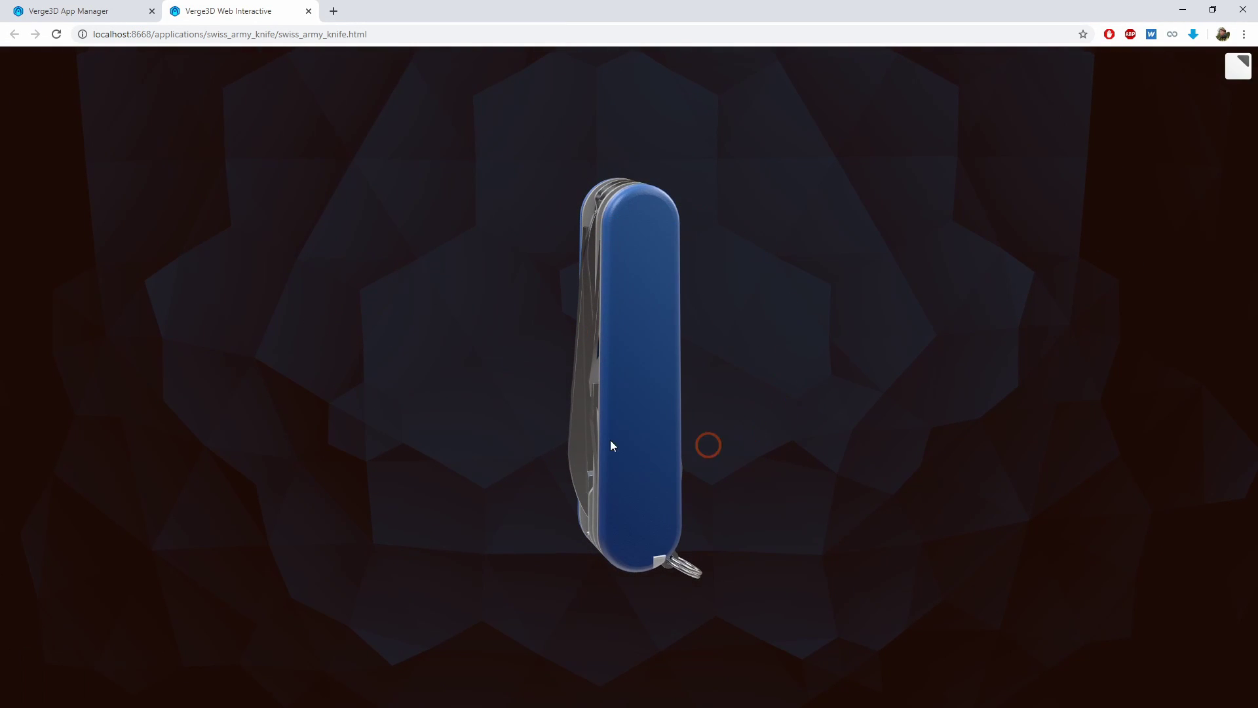
scroll(548, 375, "down", 1)
scroll(548, 375, "down", 6)
left_click_drag(484, 352, 905, 315)
scroll(757, 390, "up", 3)
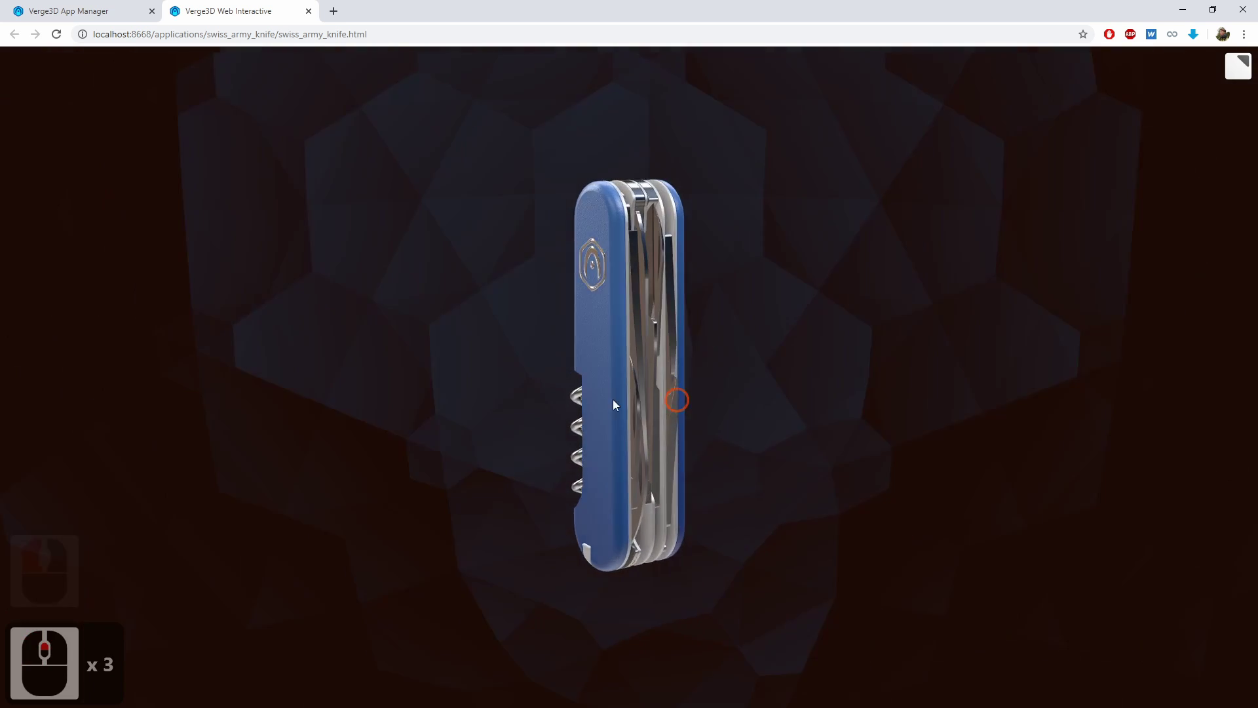